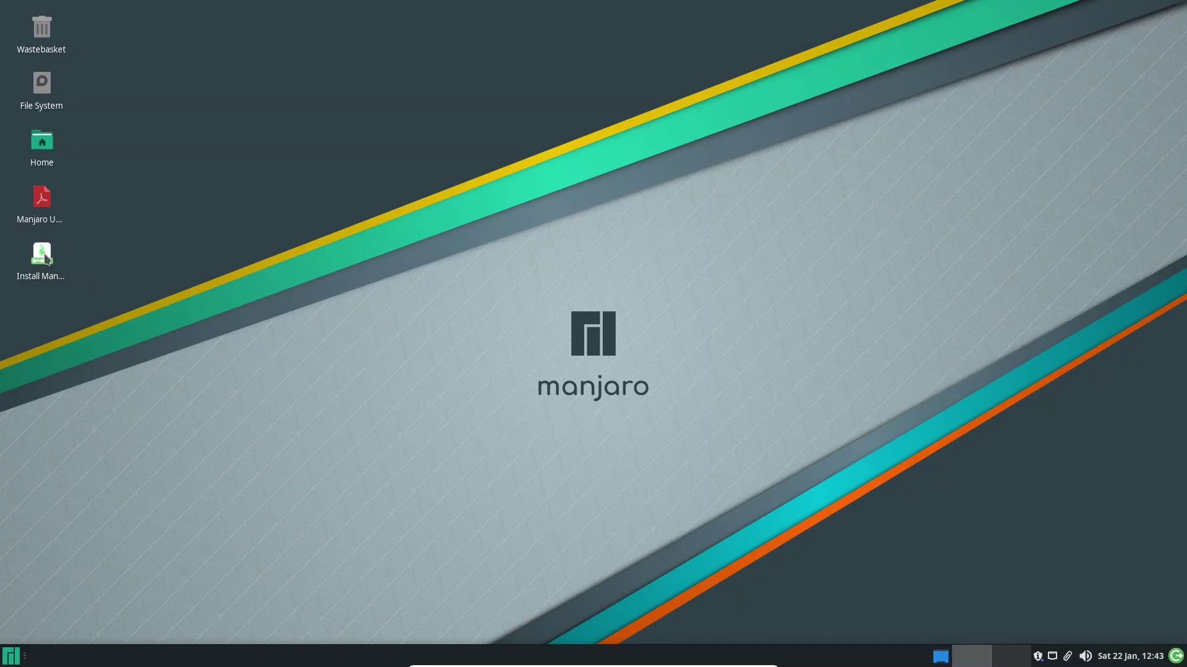
Launch the Manjaro installer and accept British English, Europe/London and the UK keyboard layout
double_click(45, 259)
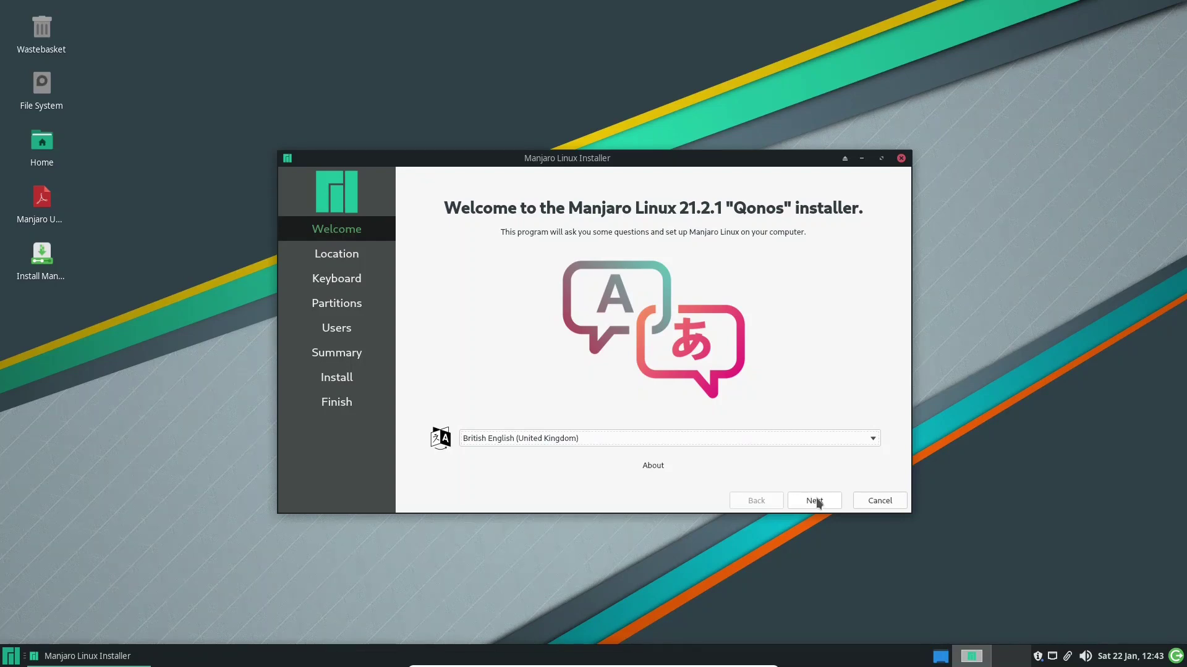
click(817, 501)
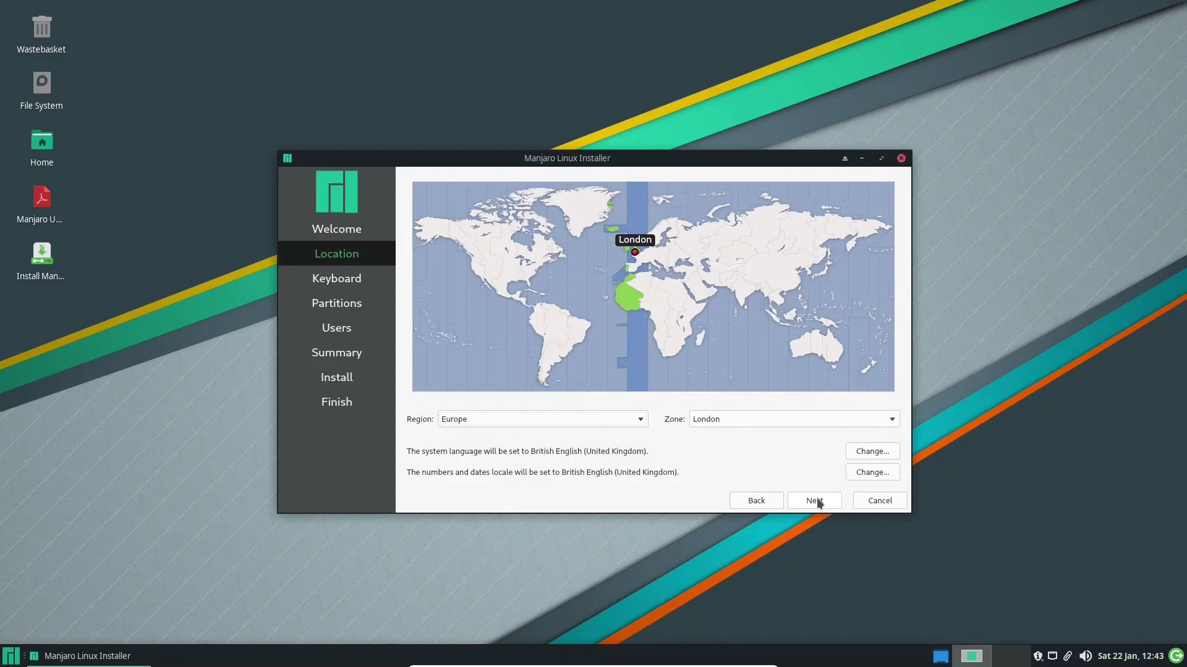
click(817, 501)
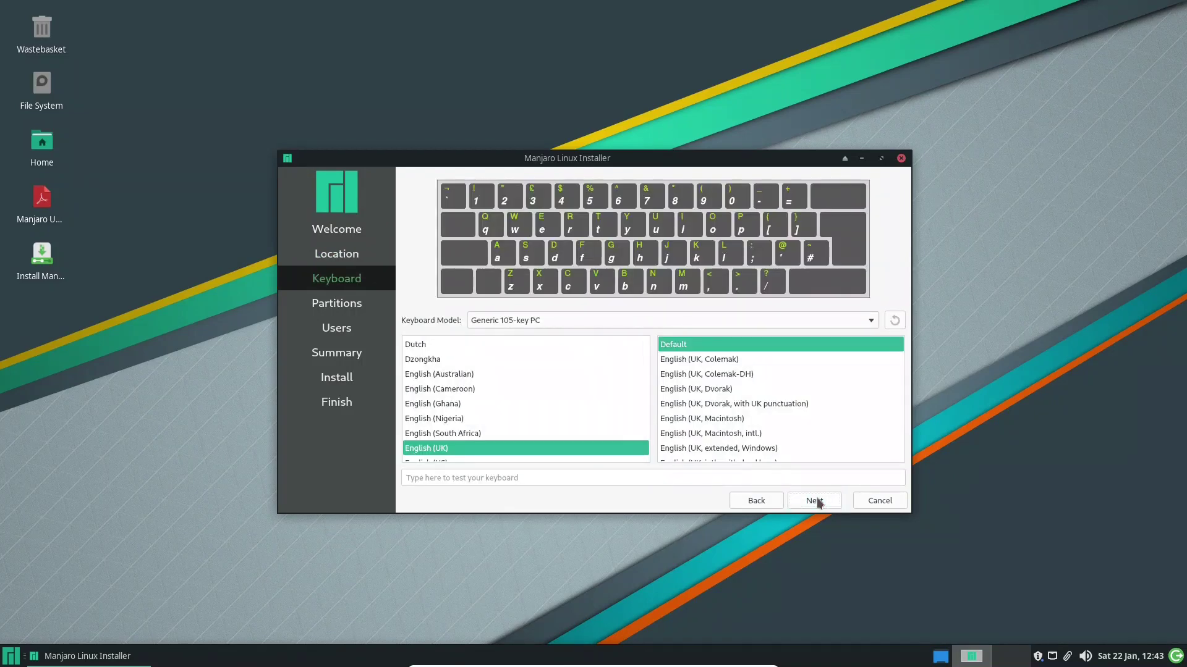
click(817, 500)
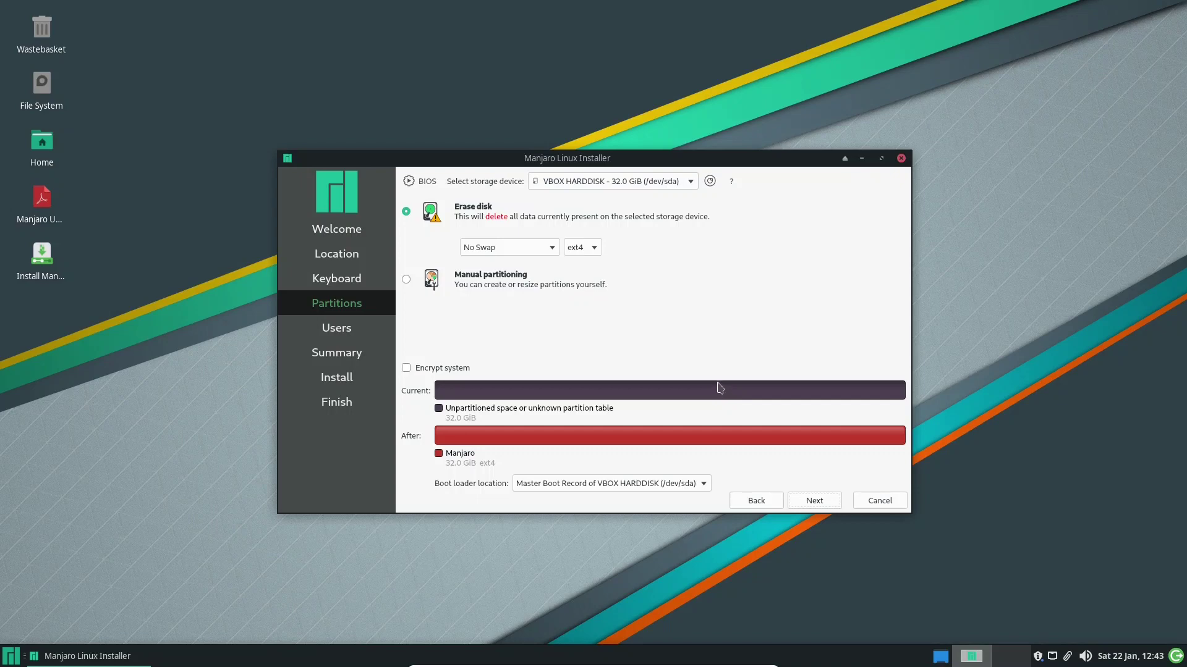
Keep Erase disk with No Swap and ext4, and continue to the Users page
click(558, 249)
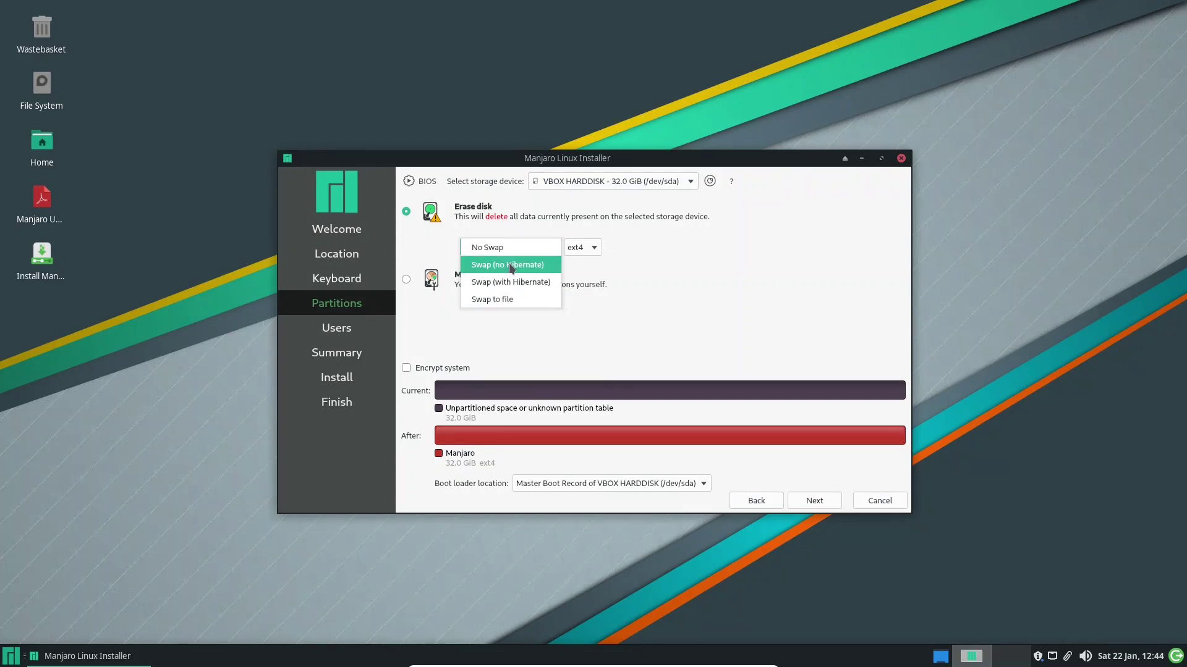
click(596, 269)
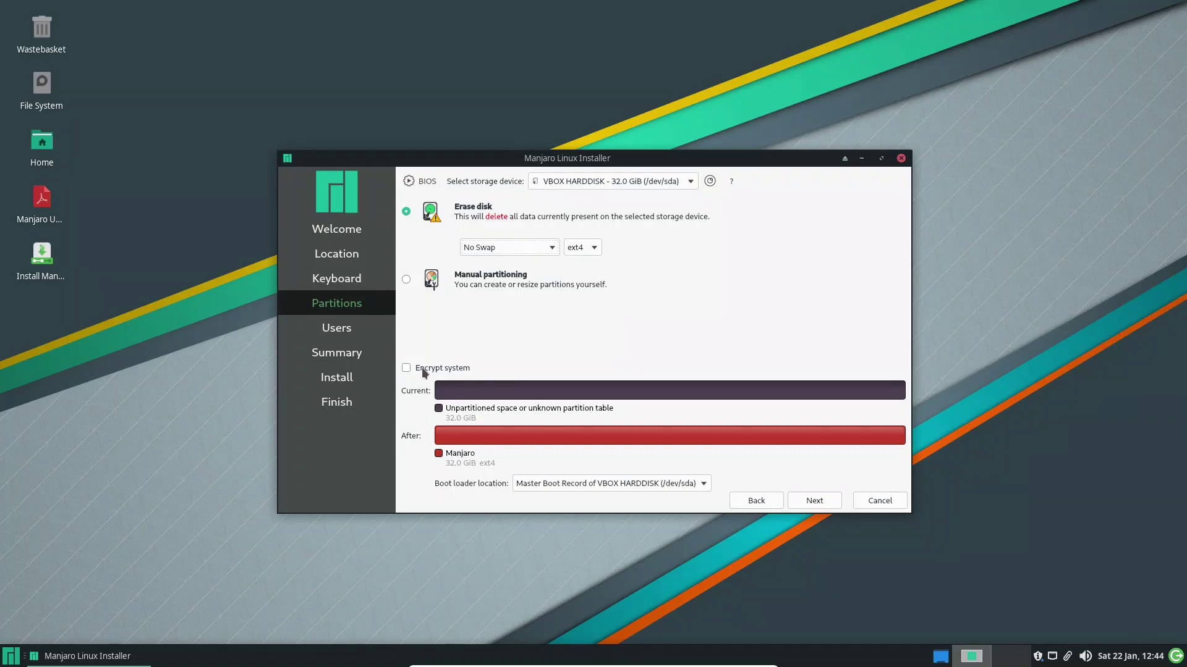
click(824, 505)
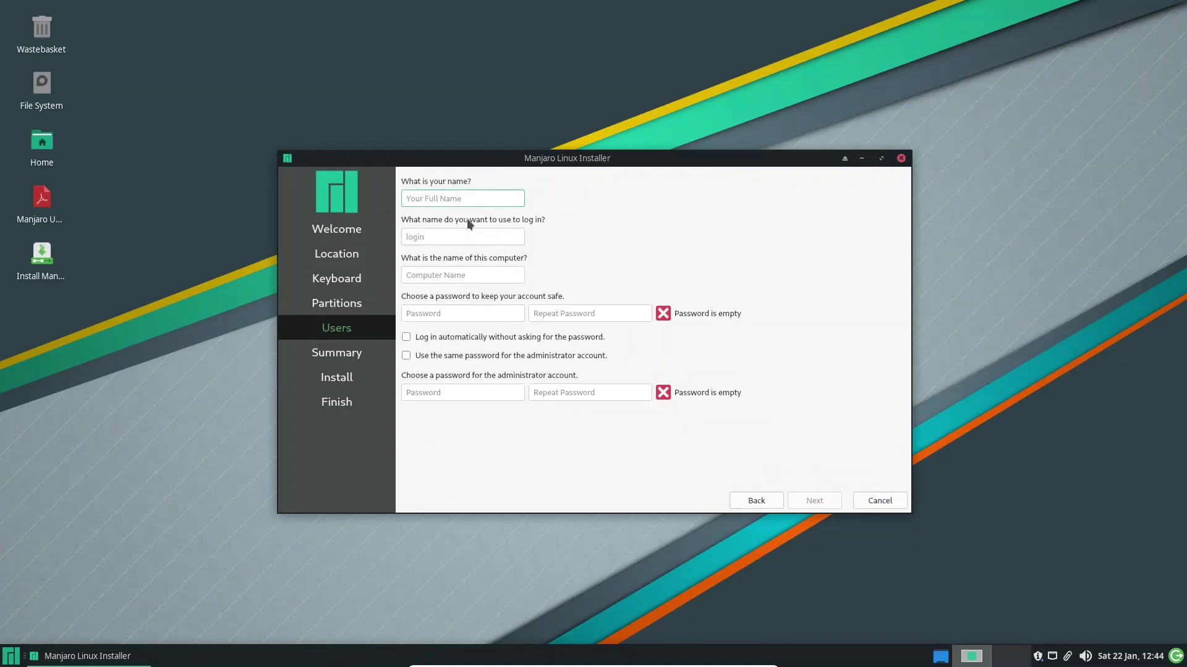
Enter the user name and account password twice, reuse it for administrator, and continue to Summary
text(otb)
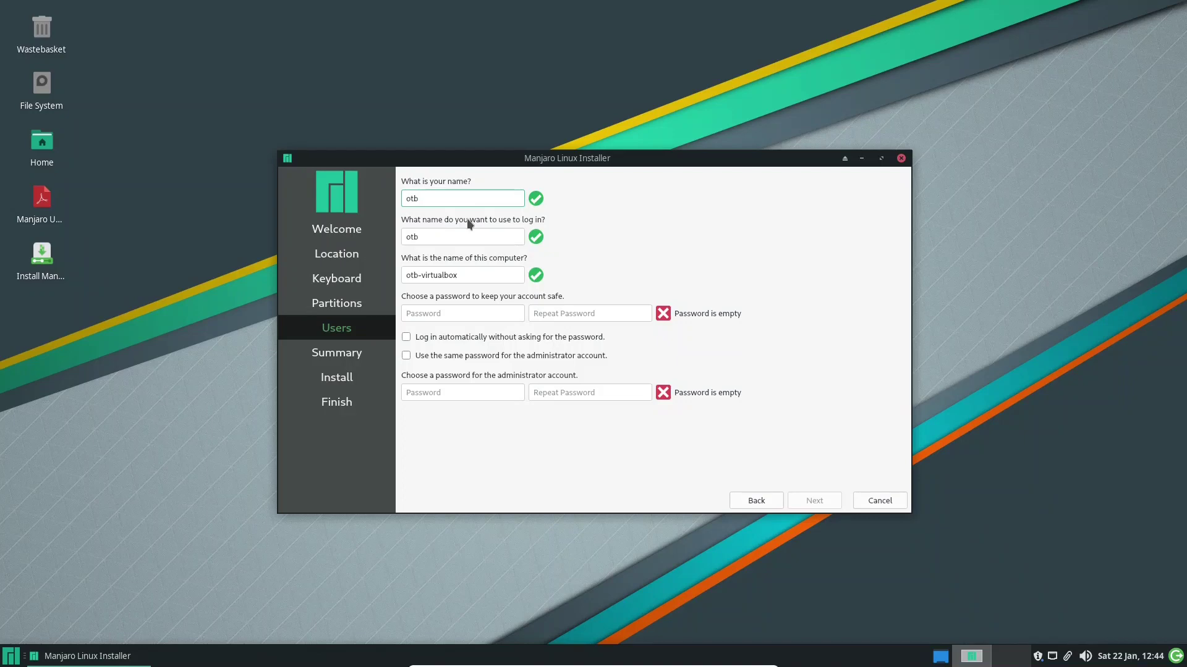
key(Tab)
key(Tab)
key(Tab)
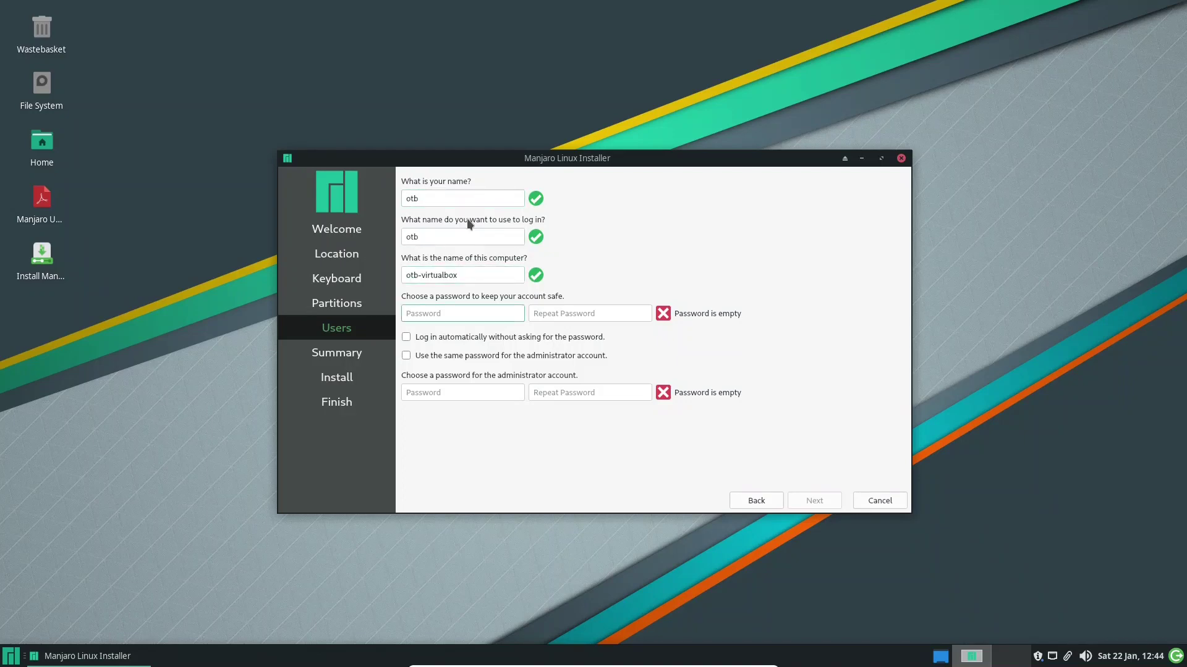
text(manjaro)
key(Tab)
text(manjaro)
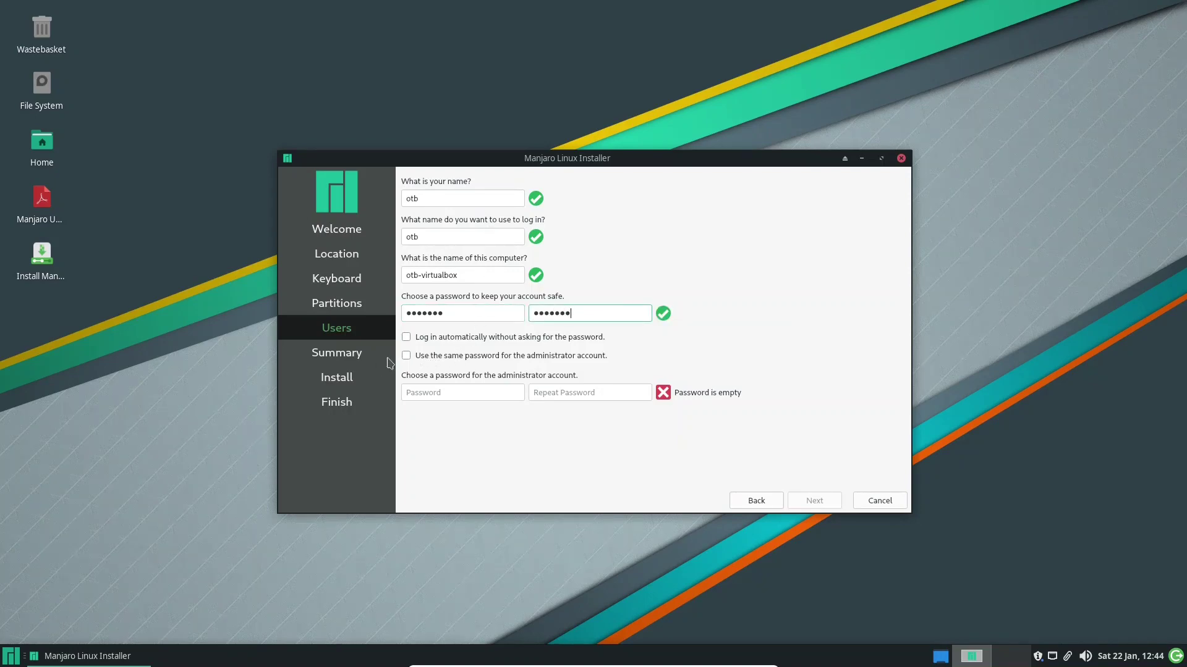
click(406, 356)
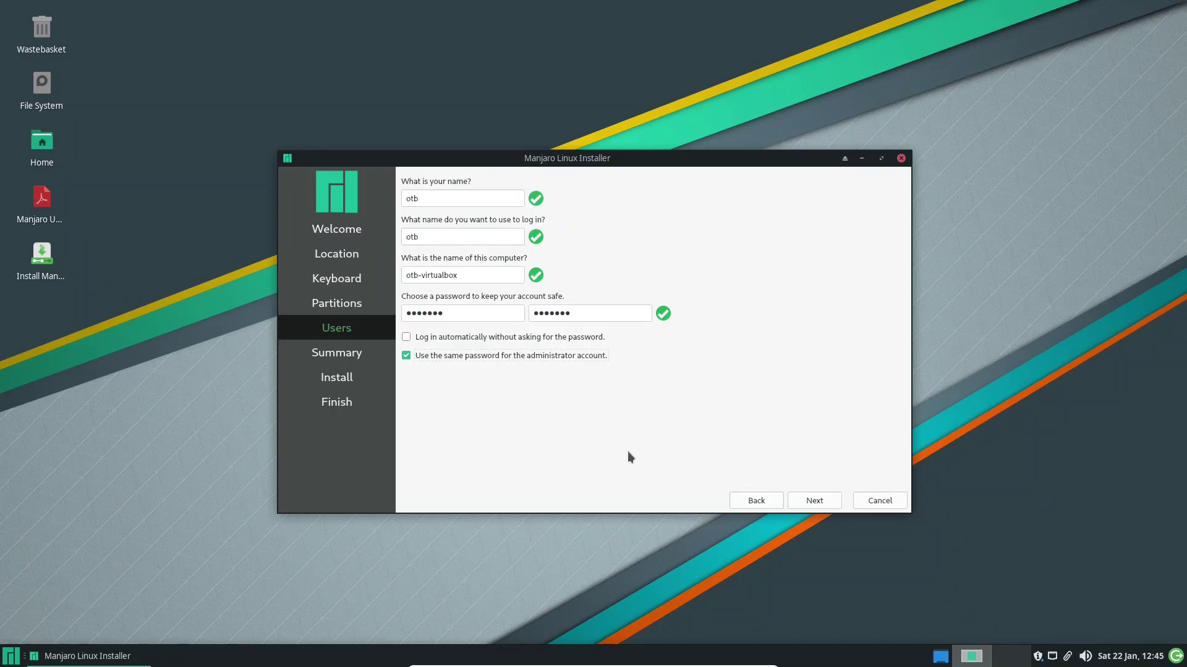
click(820, 501)
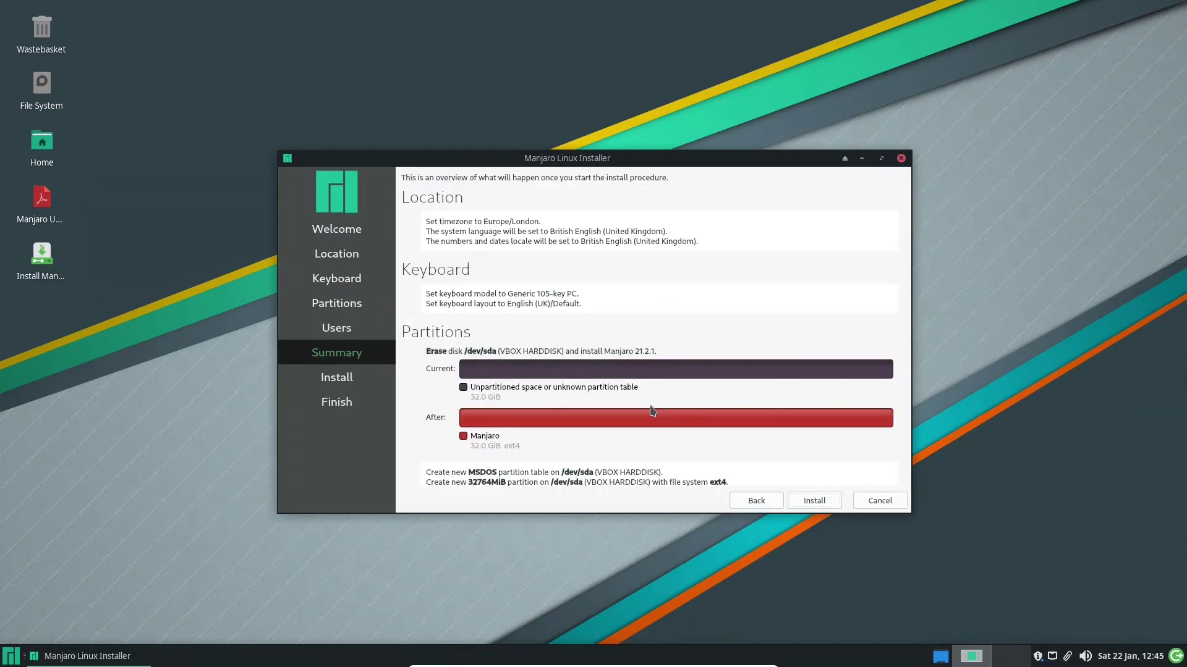
Start the installation from the Summary page and confirm Install now
click(813, 502)
click(541, 340)
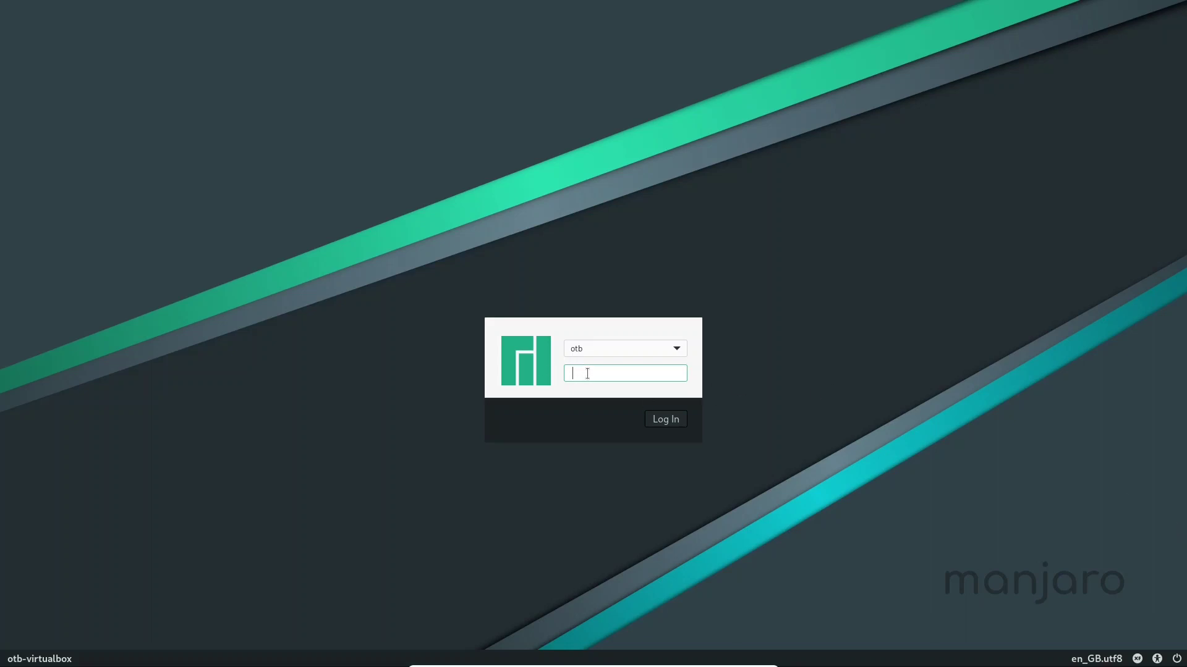
Enter the account password on the LightDM screen to log in
text(•••••)
key(Return)
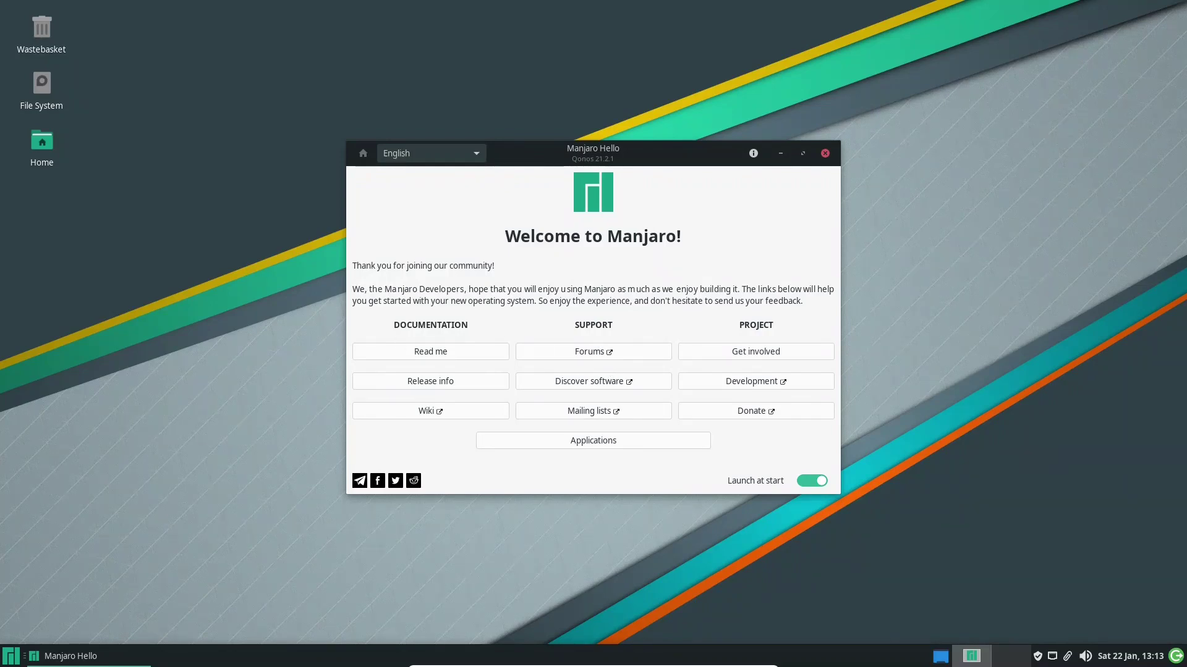
click(10, 656)
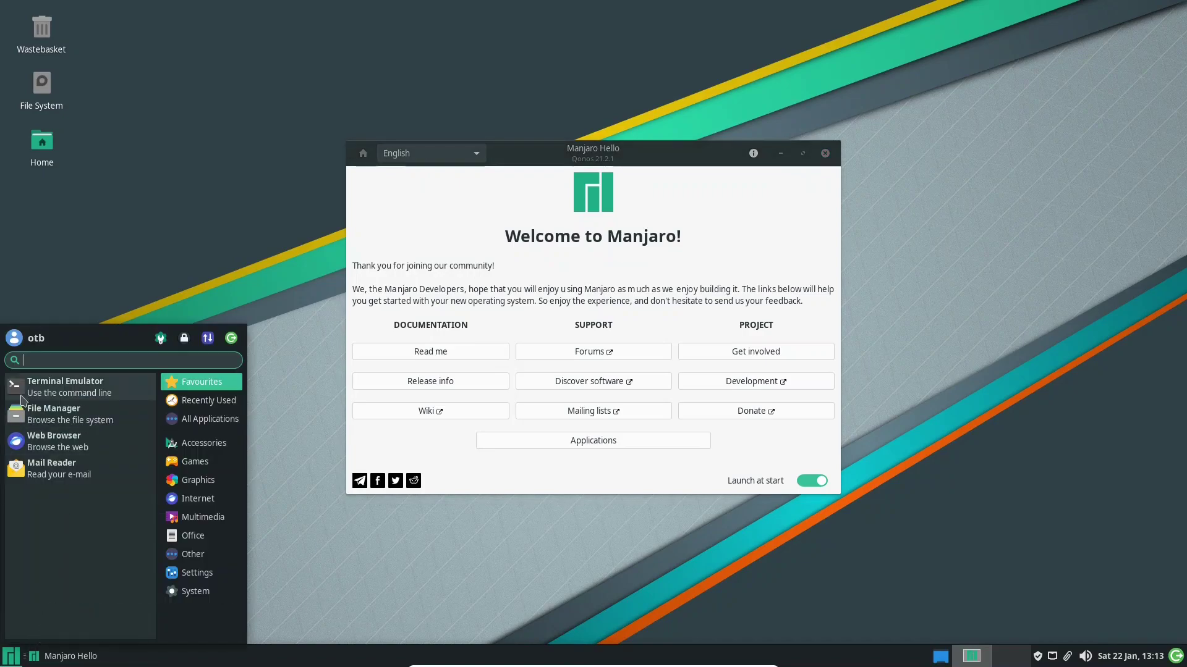
click(37, 391)
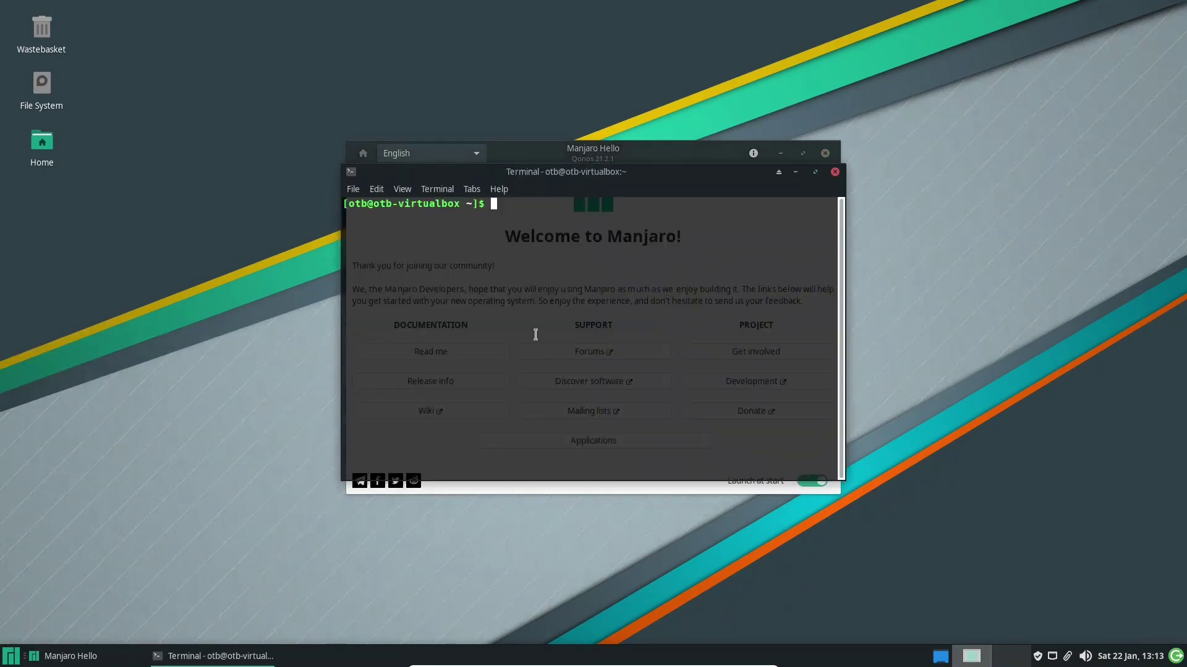
text(clear)
key(Return)
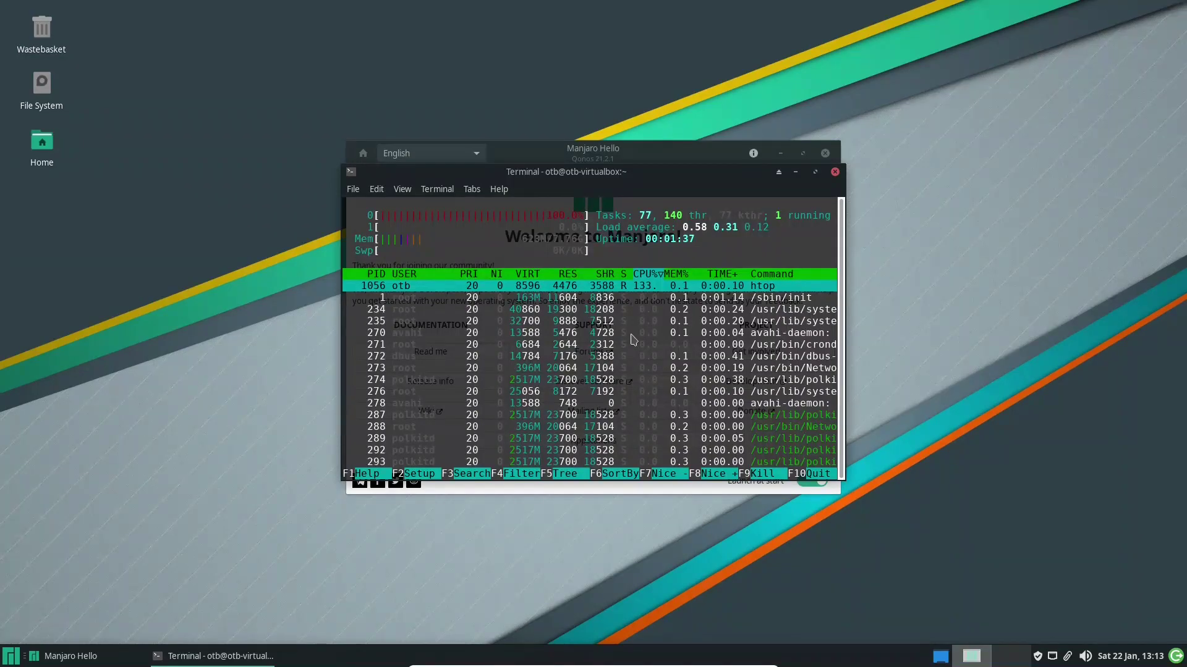
drag(532, 174, 208, 24)
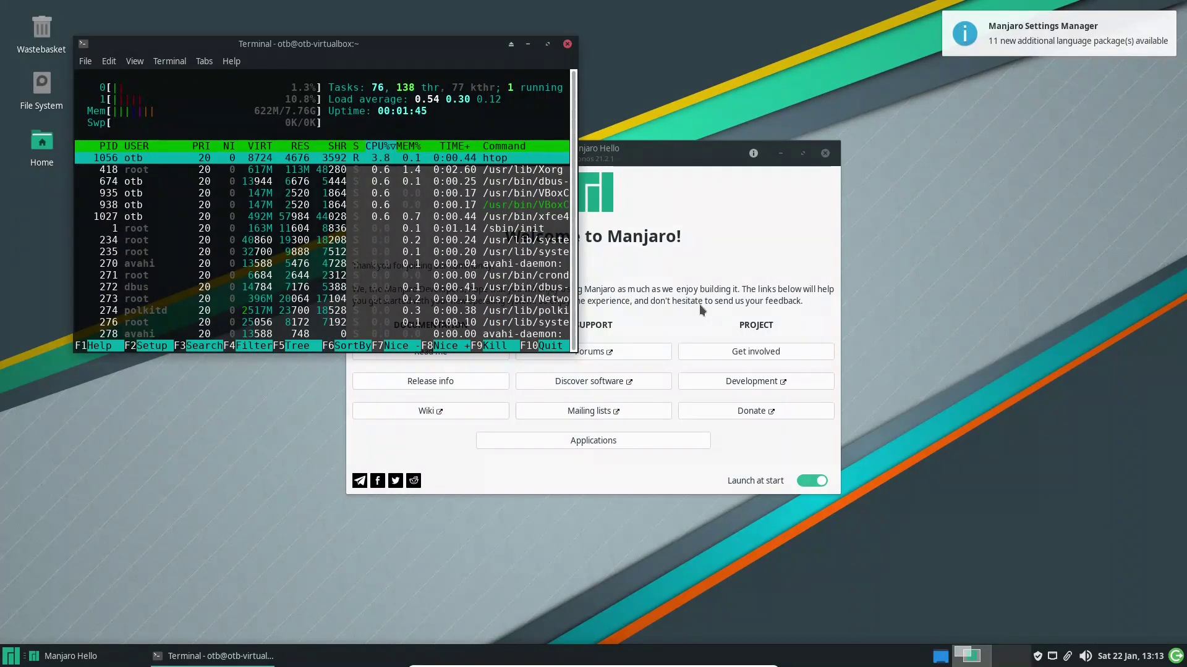
click(566, 44)
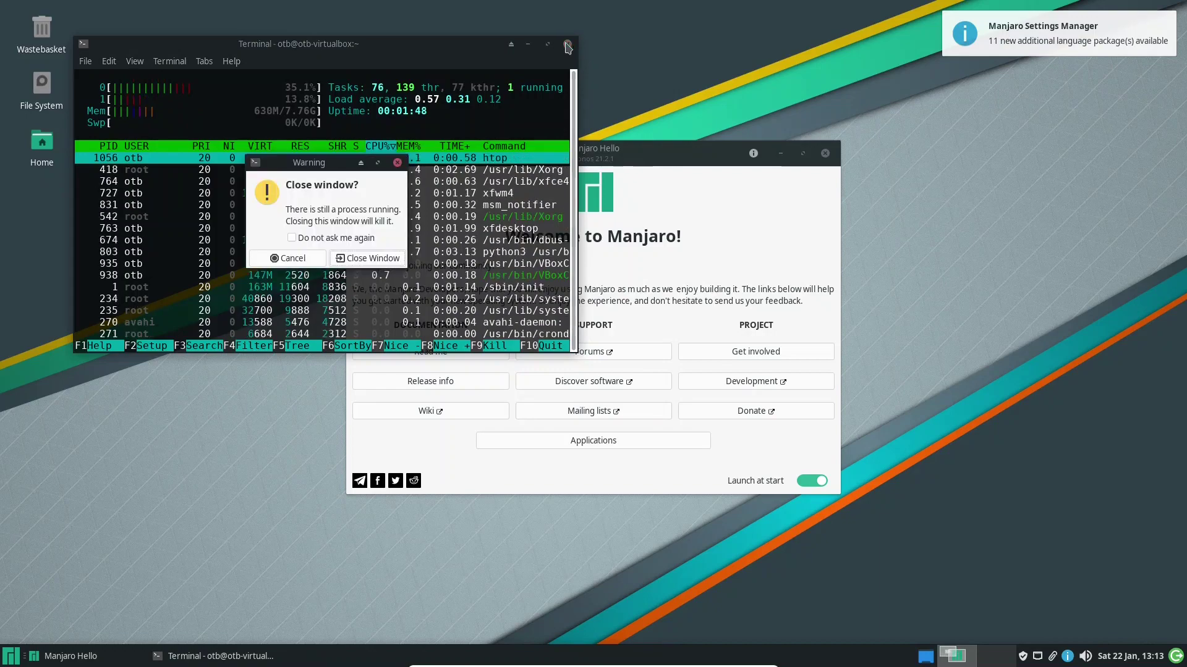
click(355, 258)
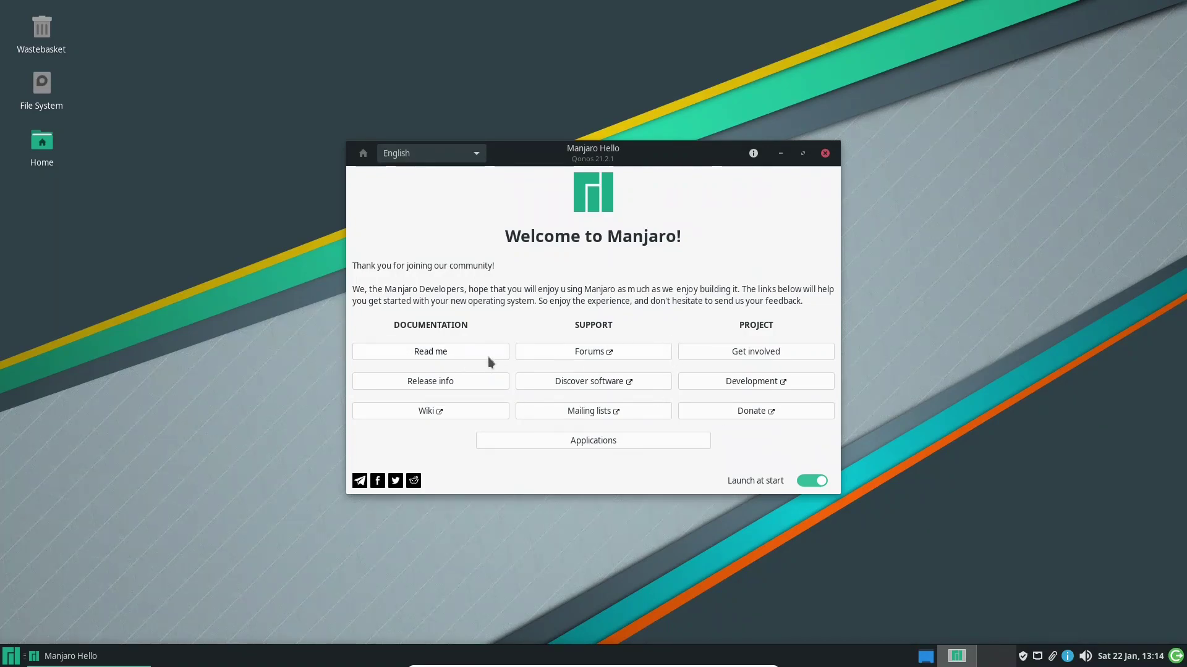
Open the Read me guide and scroll through its Handling hardware and Getting help sections
click(455, 351)
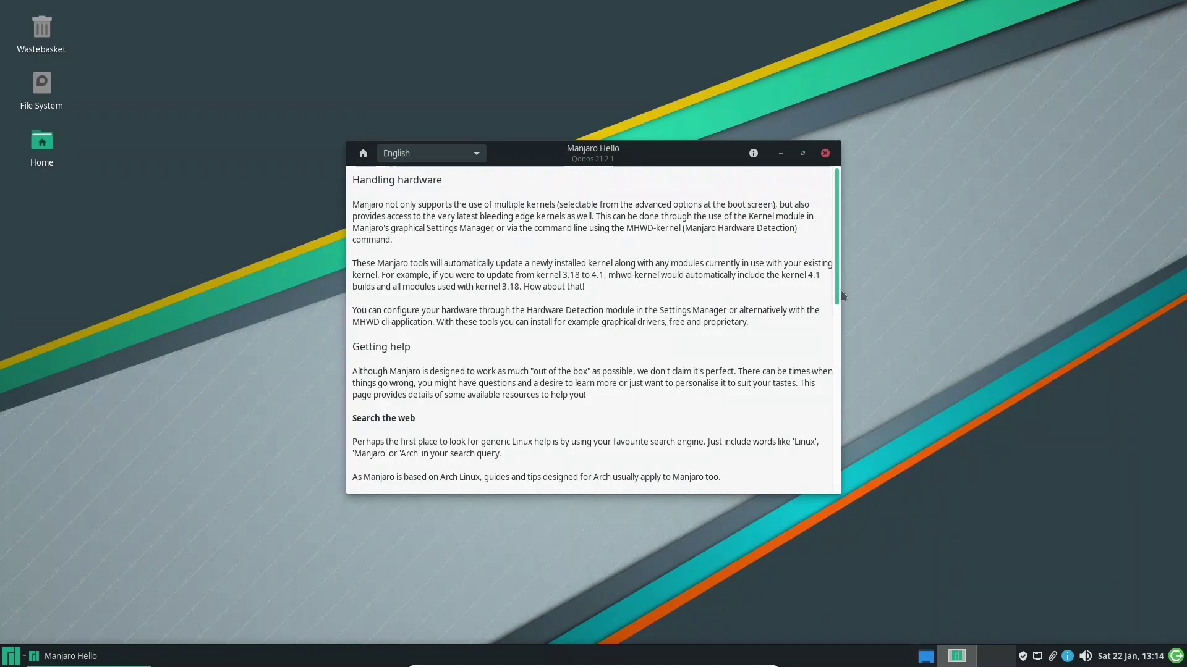
drag(835, 291, 843, 443)
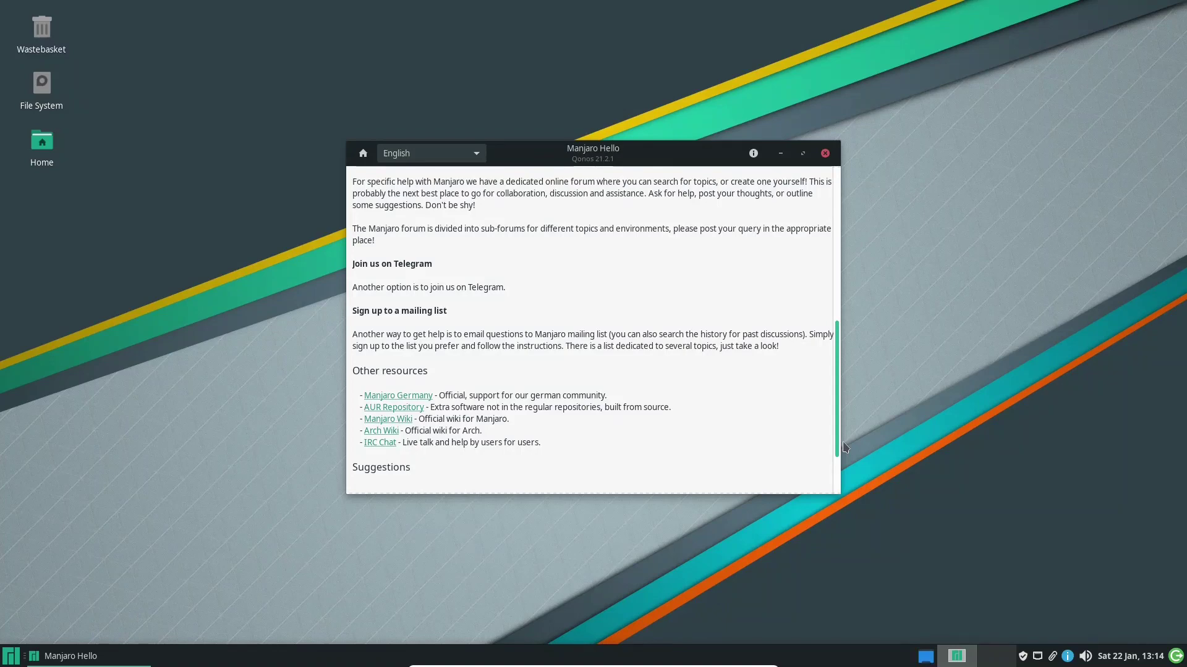
drag(844, 446, 815, 281)
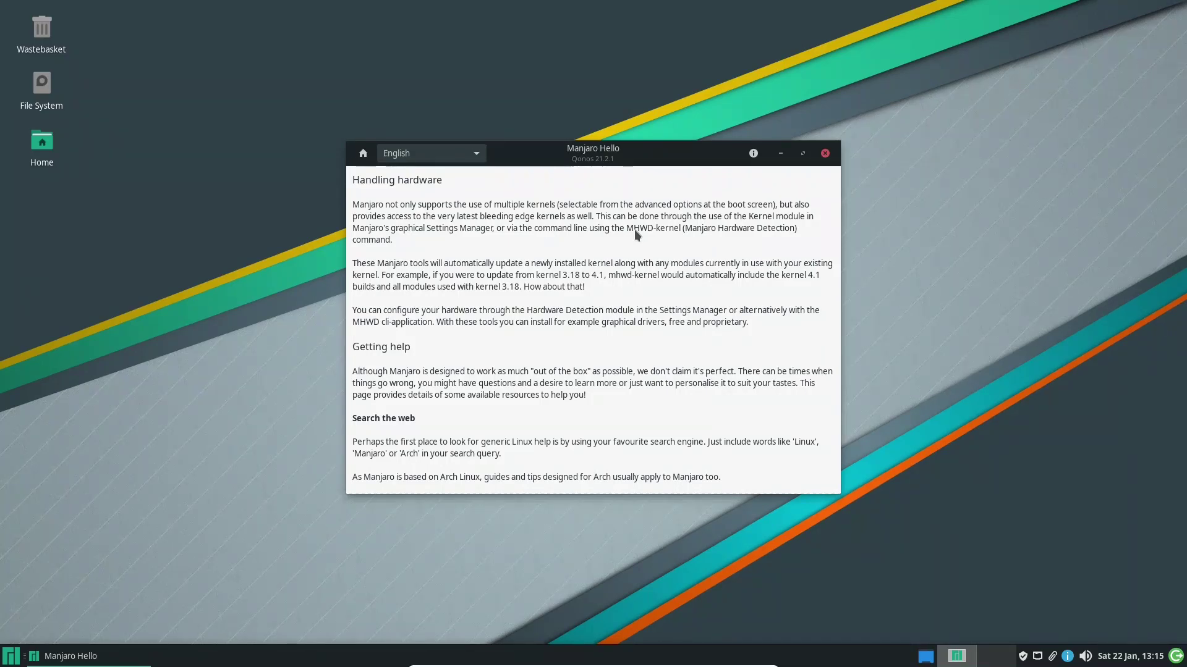
Read through the Manjaro 21.2 Qonos release notes, then return to the Welcome home page
click(363, 153)
click(468, 380)
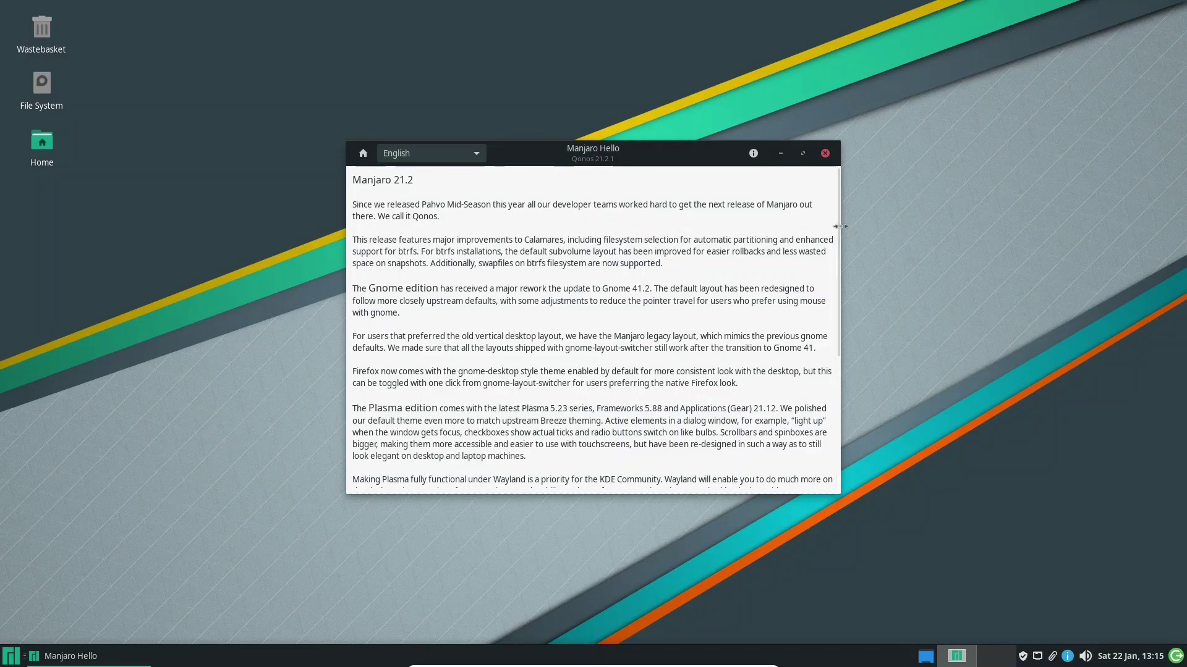
drag(838, 230, 830, 384)
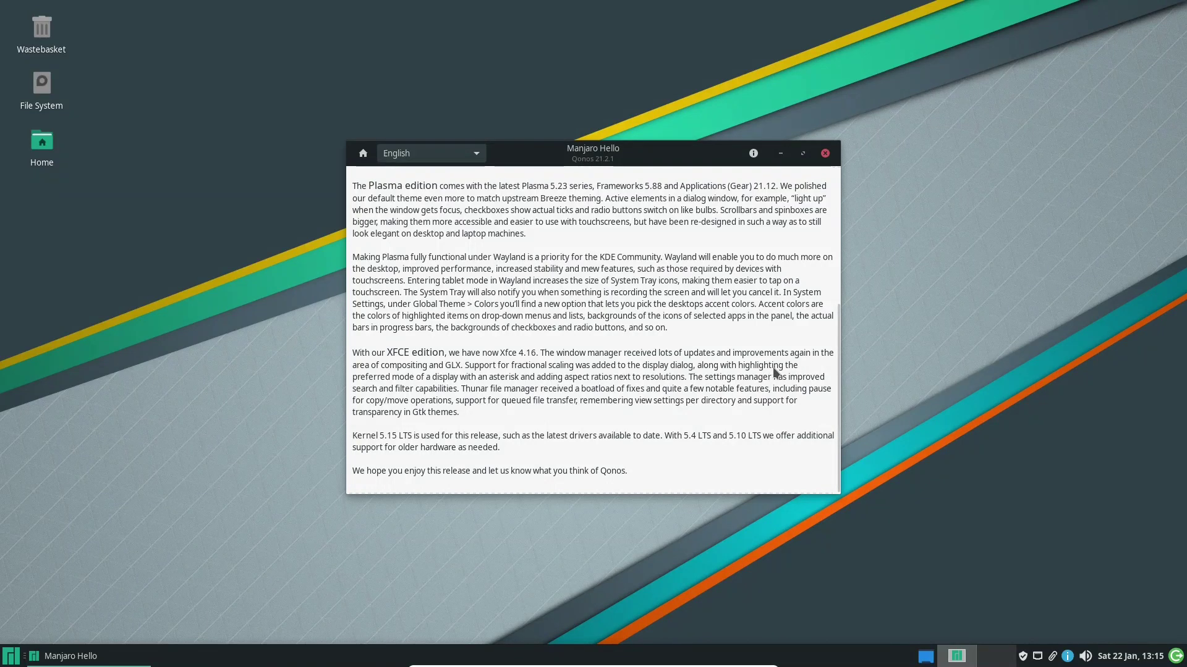
click(364, 154)
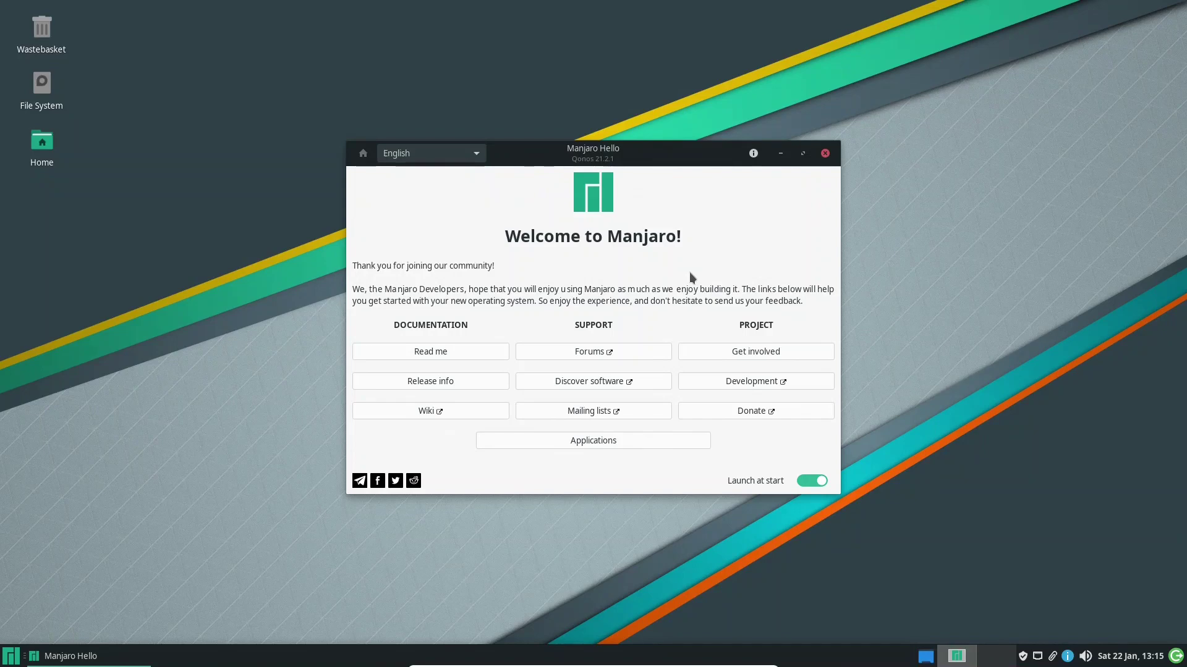
Open the Manjaro wiki maximised in Firefox and go to Hardware / MSM's Configure Graphics Cards article
click(458, 413)
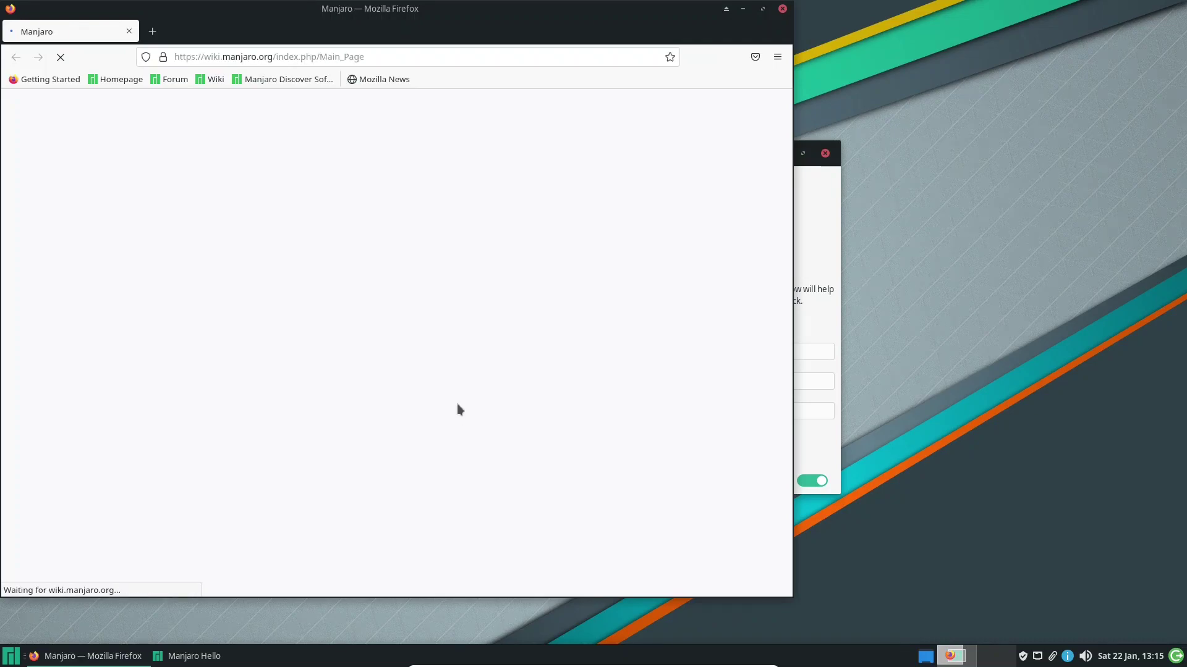
click(762, 9)
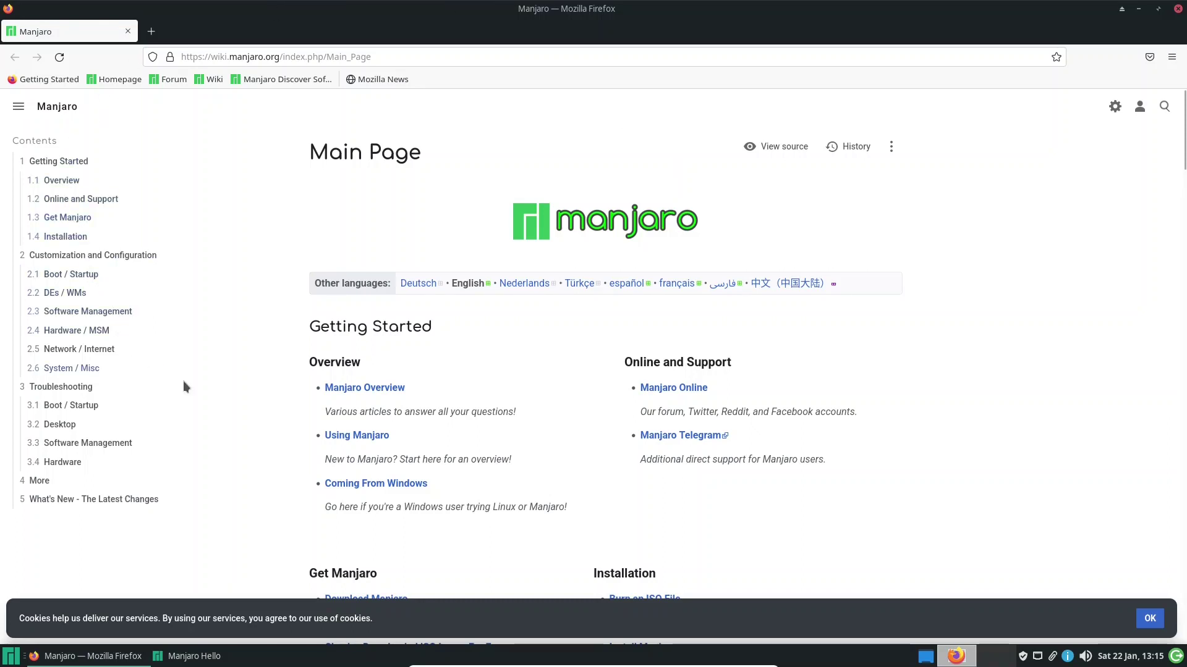
click(85, 332)
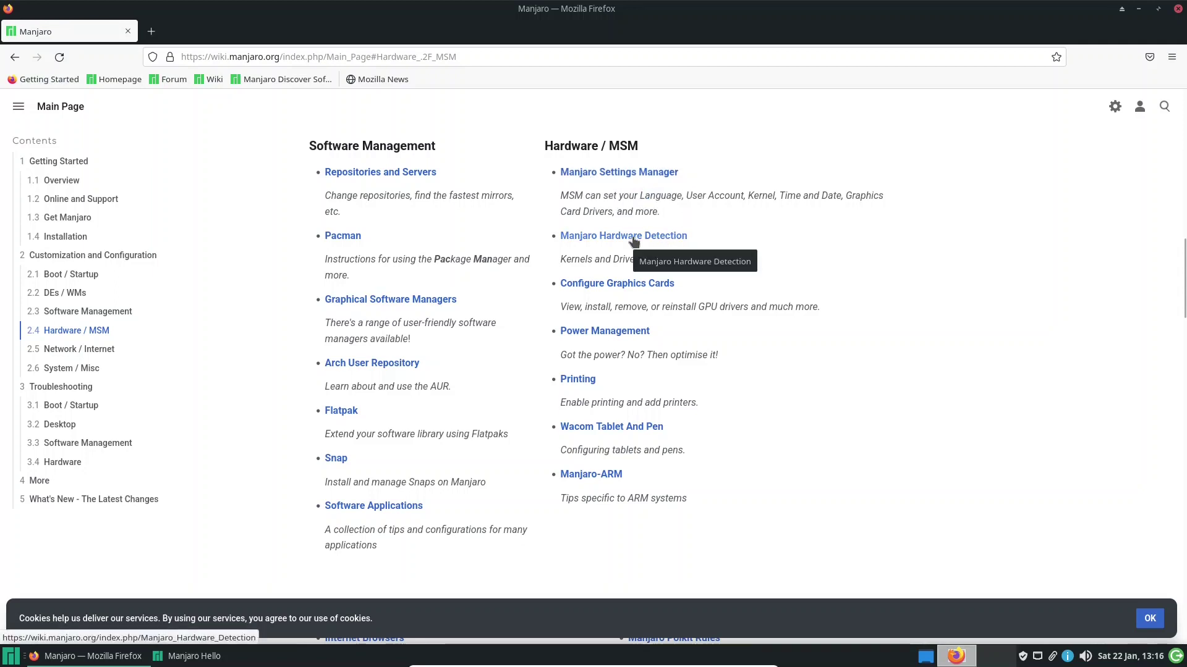
click(604, 289)
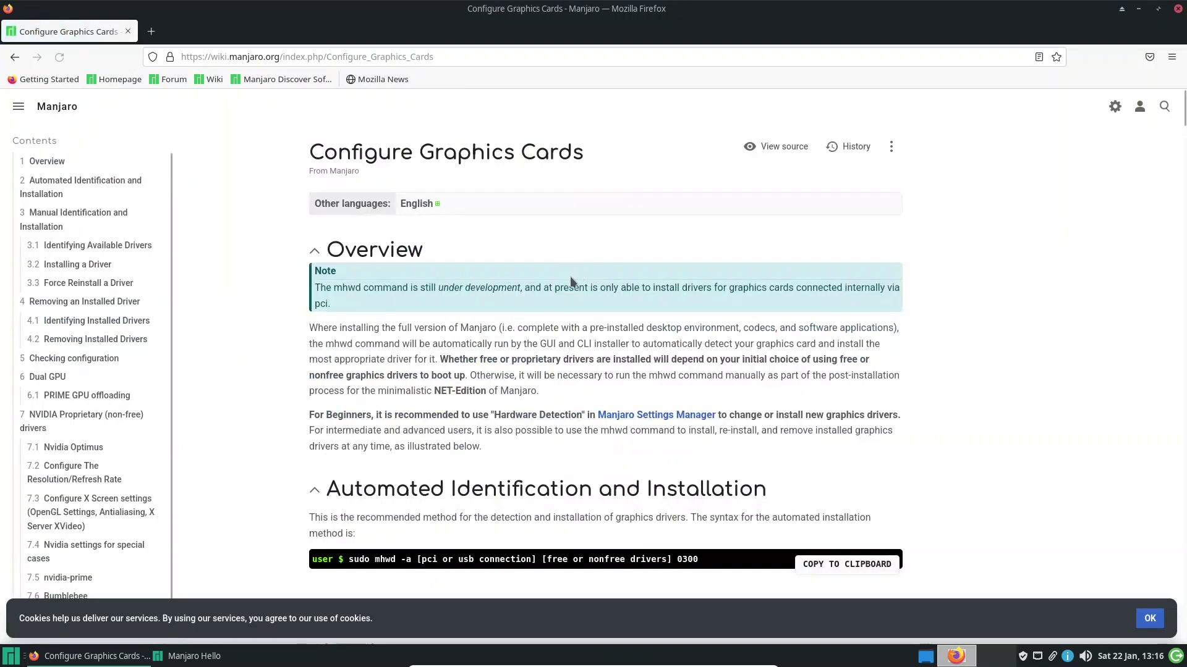
Scroll through the Configure Graphics Cards article, go back to the wiki main page, and close Firefox
scroll(569, 288, down, 3)
scroll(568, 287, down, 8)
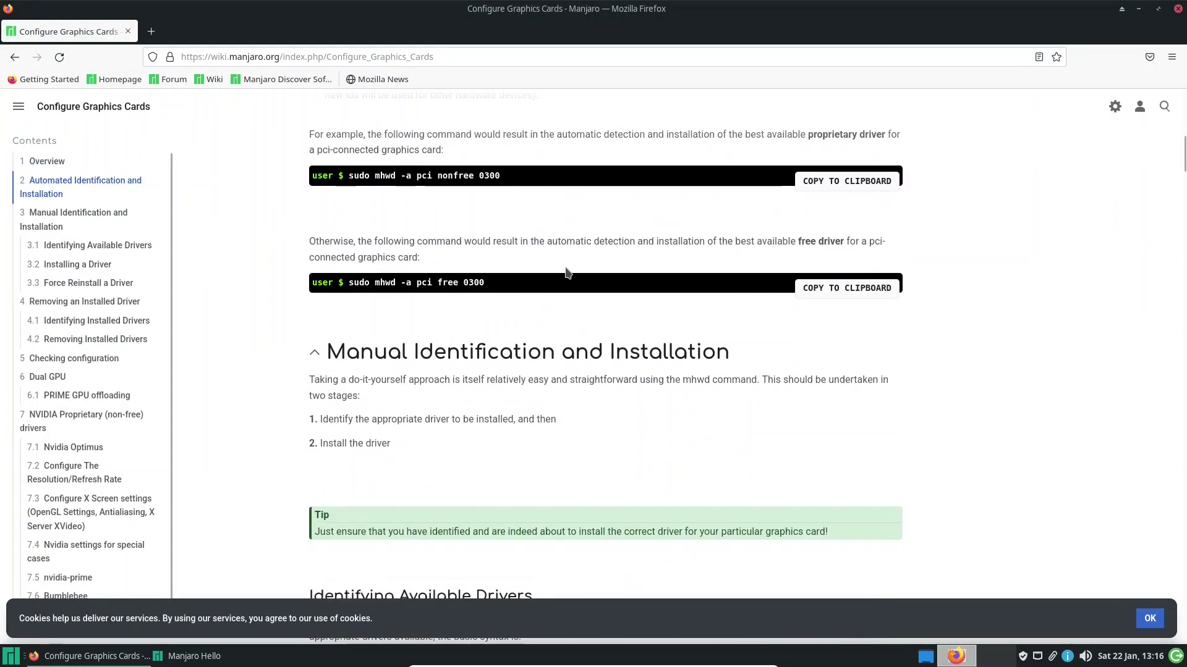
scroll(567, 272, up, 6)
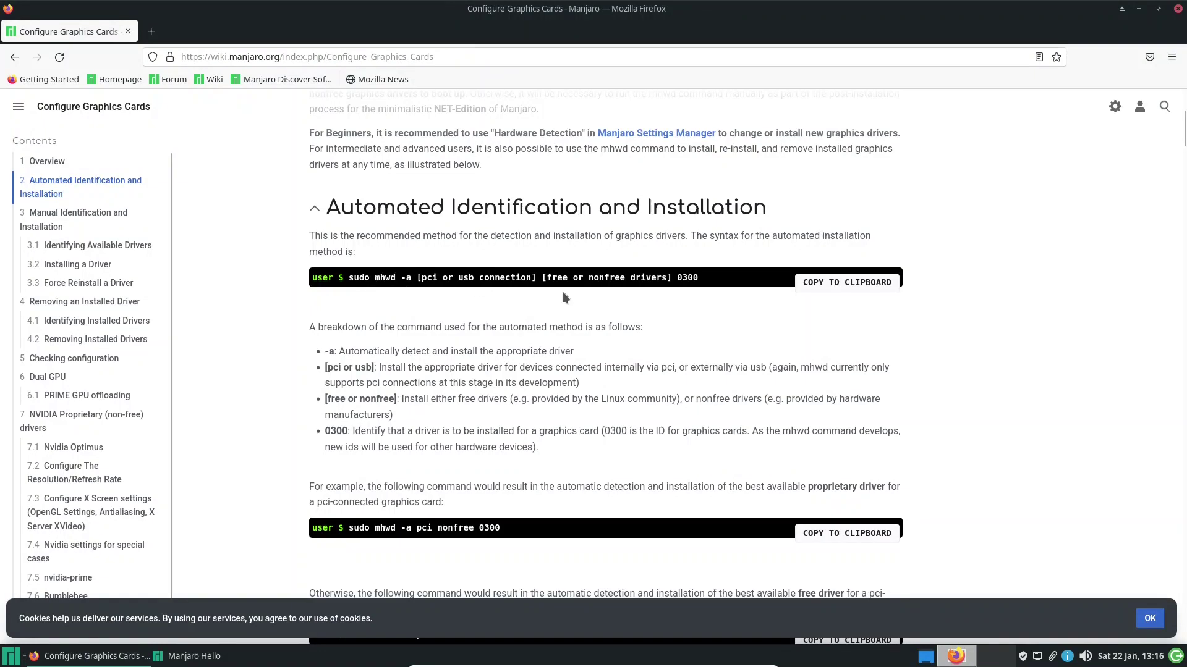
scroll(562, 298, down, 12)
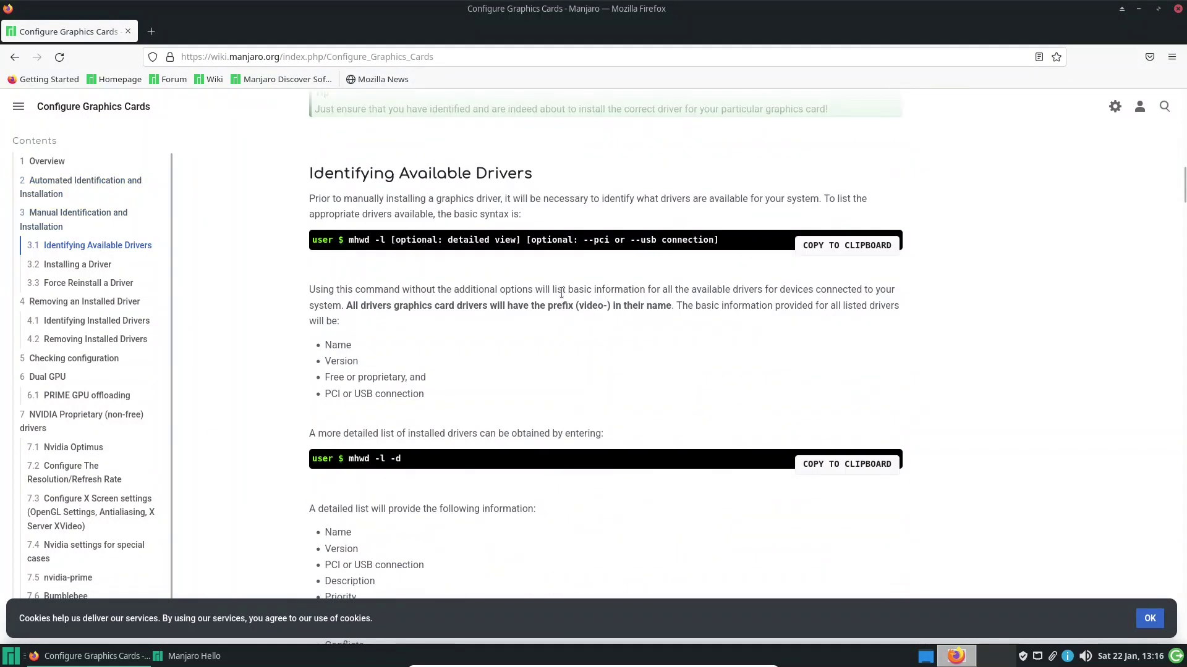
scroll(561, 290, up, 20)
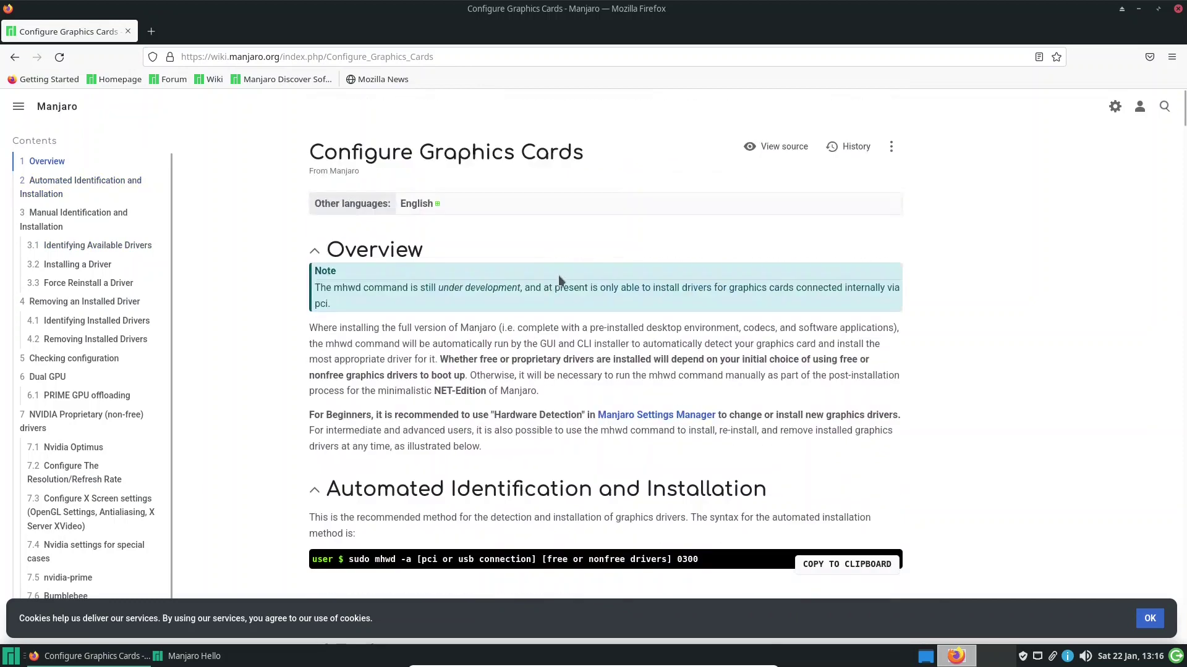
click(14, 56)
click(1178, 9)
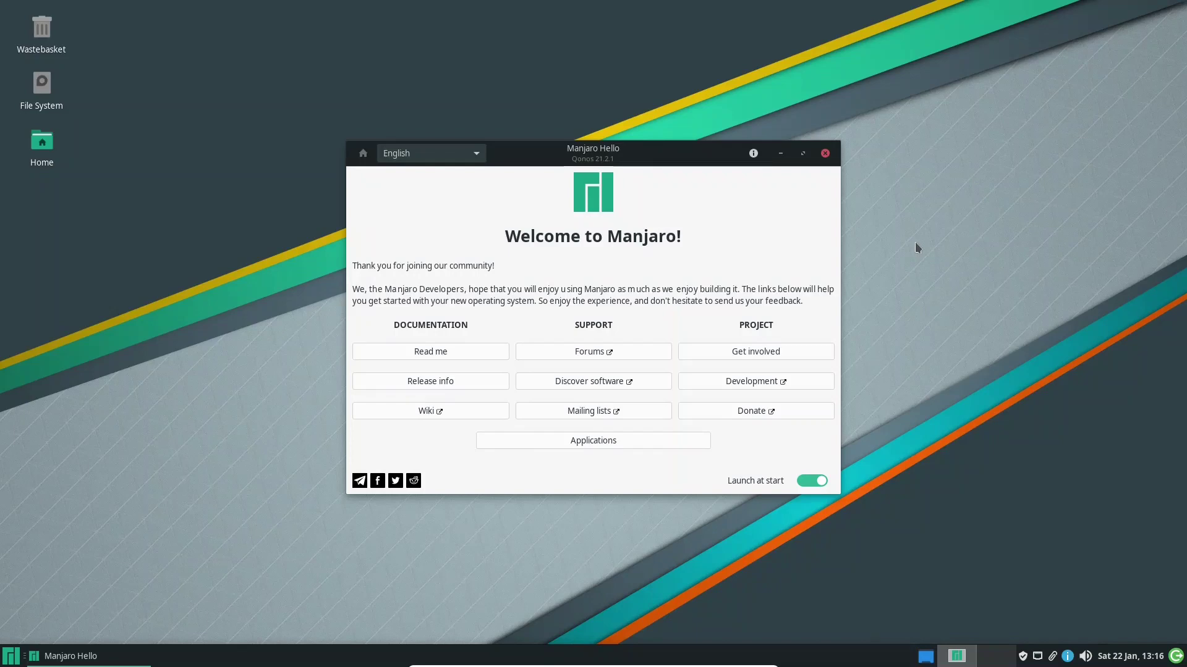
Open the Manjaro Linux Forum from Manjaro Hello's Support section
click(599, 350)
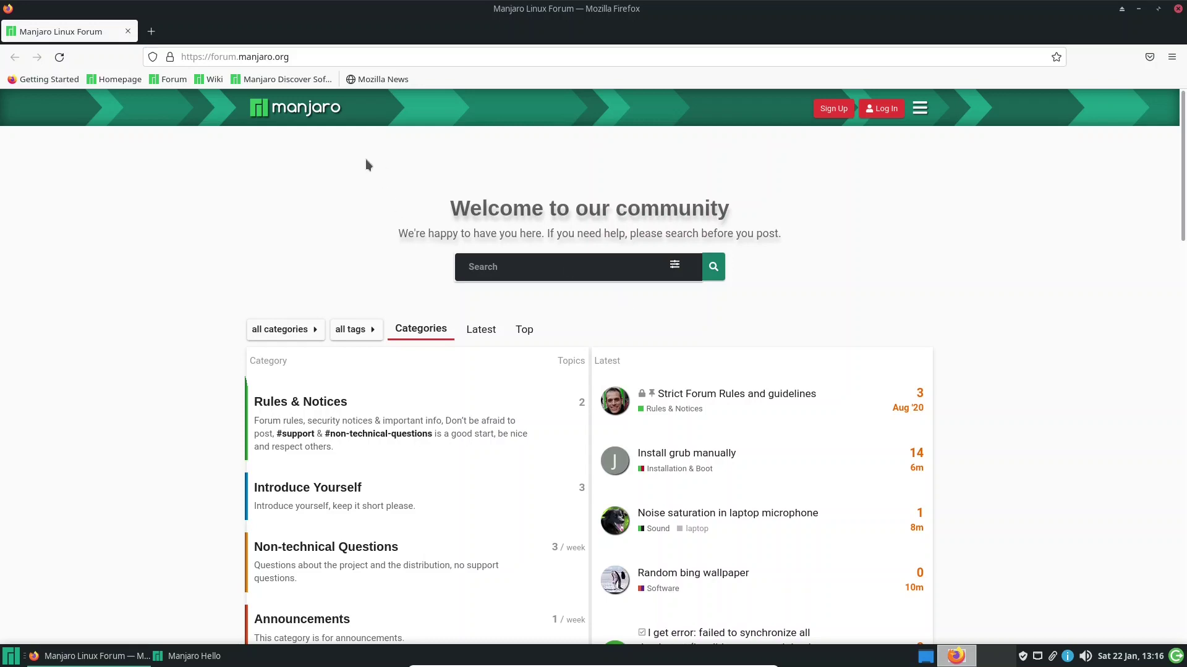
Scroll through the Manjaro forum categories, then close the forum's Firefox window
scroll(365, 158, down, 5)
scroll(362, 160, down, 4)
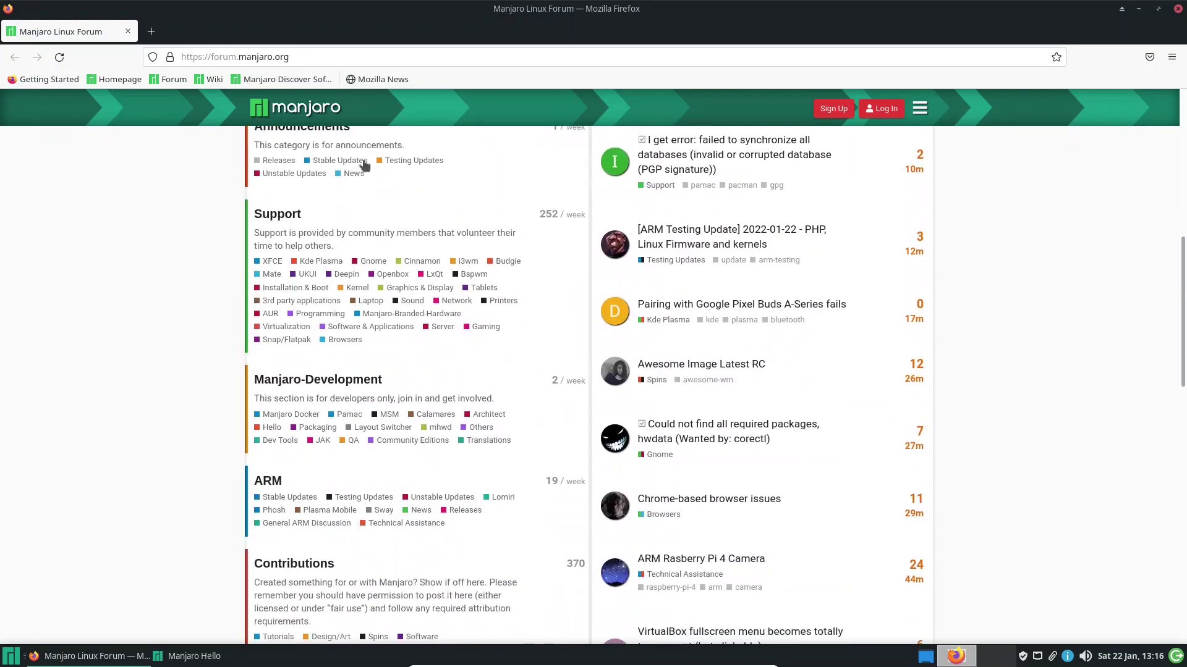
scroll(363, 160, down, 5)
scroll(363, 161, up, 12)
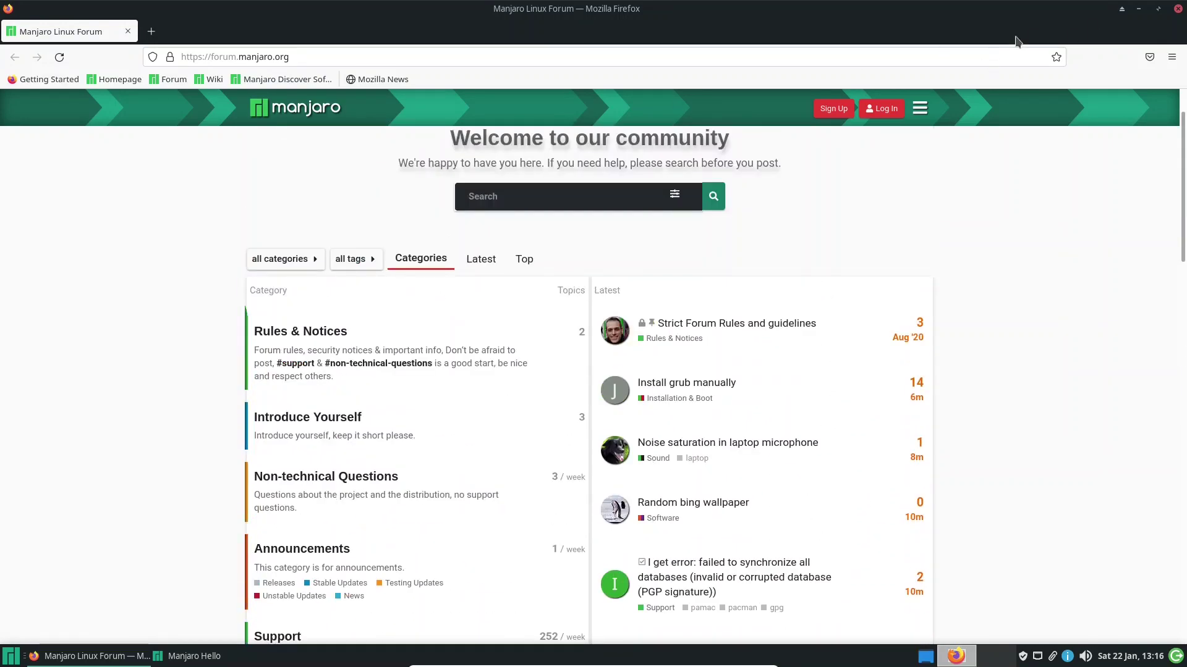
click(1177, 8)
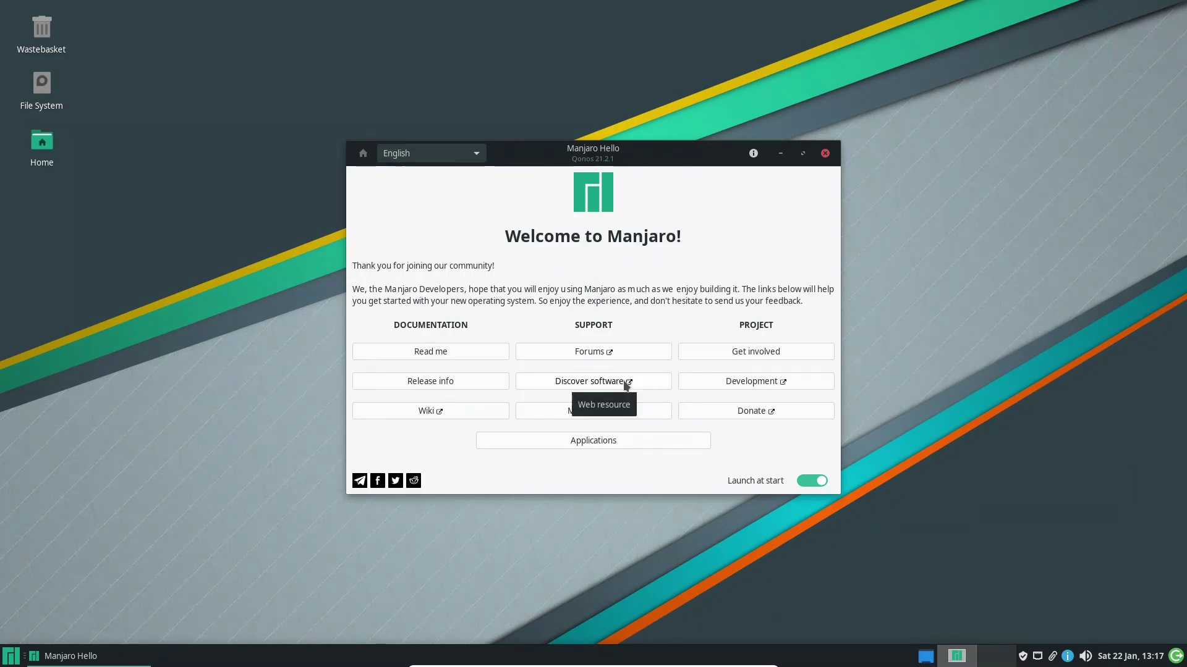
Open the Discover software catalogue at discover.manjaro.org/applications from Manjaro Hello's Support section
click(626, 386)
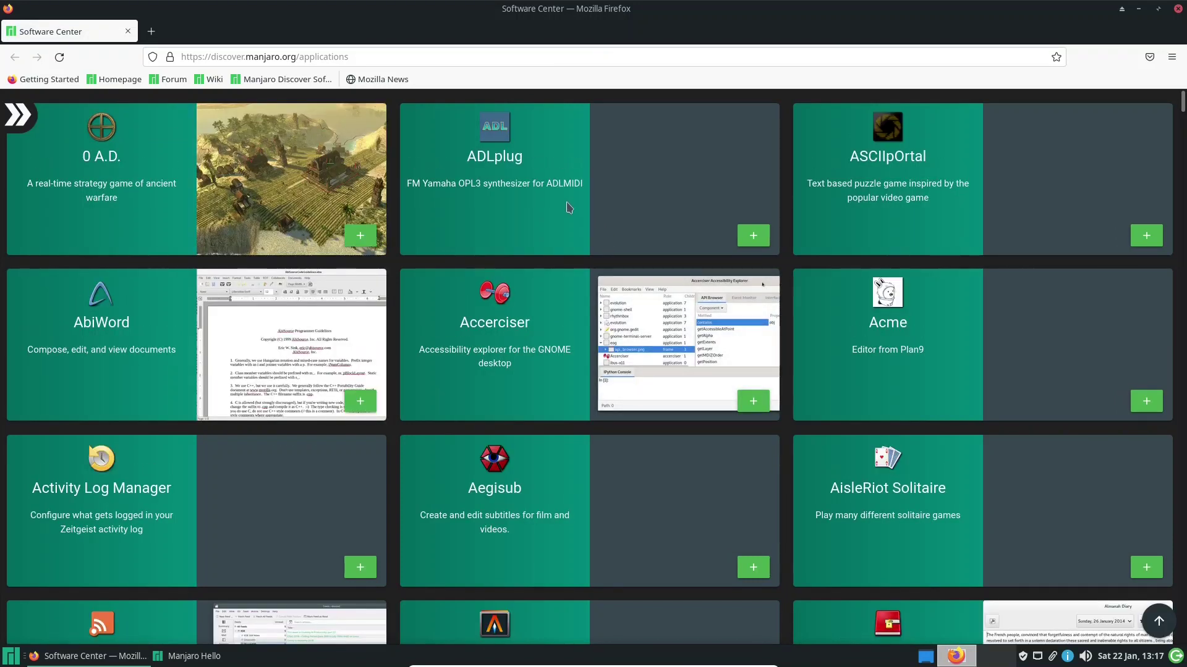
Scroll down and back up through the catalogue's app cards, reaching Akregator, Alacritty and Apache NetBeans
scroll(618, 240, down, 5)
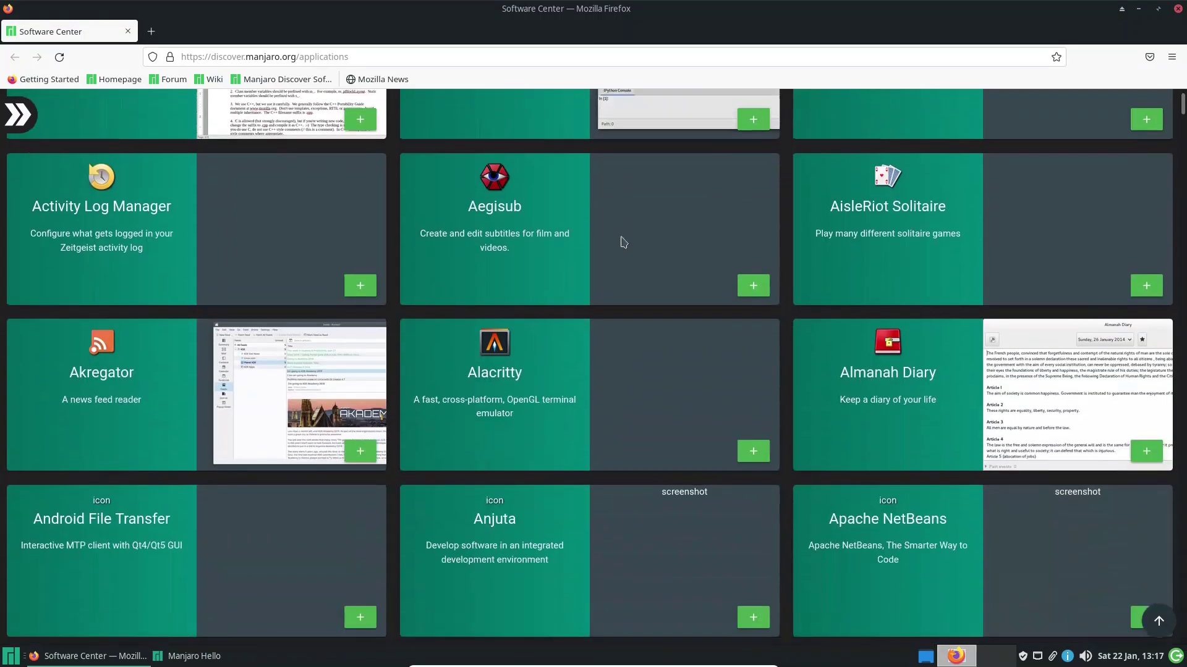
scroll(622, 242, down, 15)
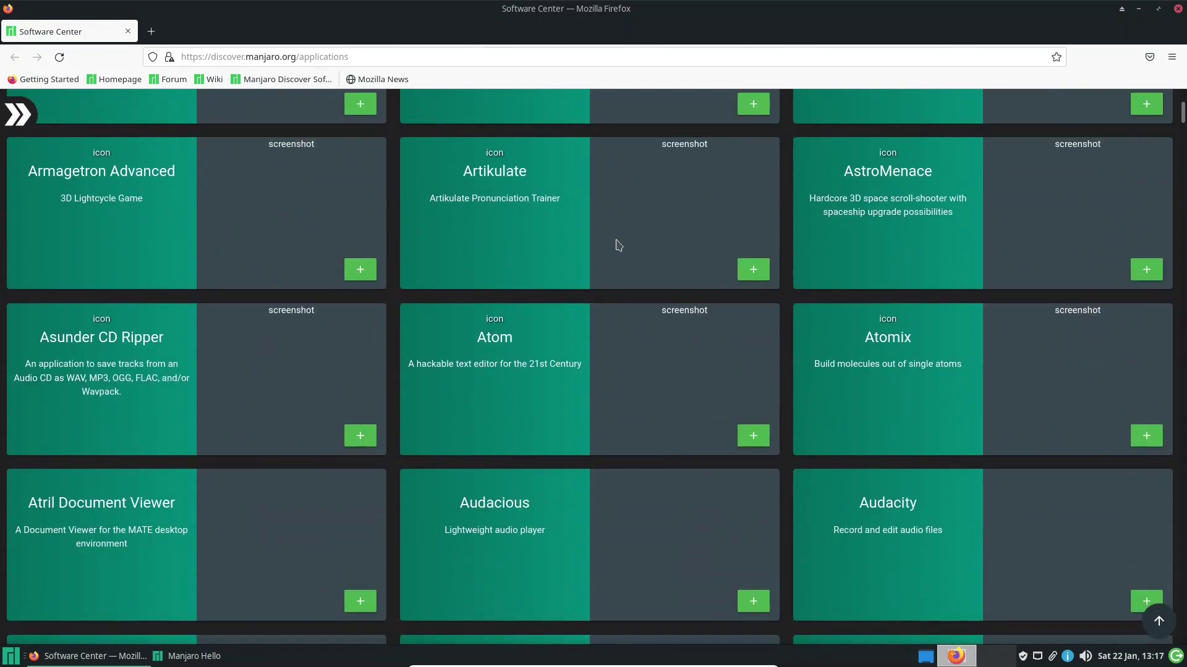
scroll(616, 247, down, 10)
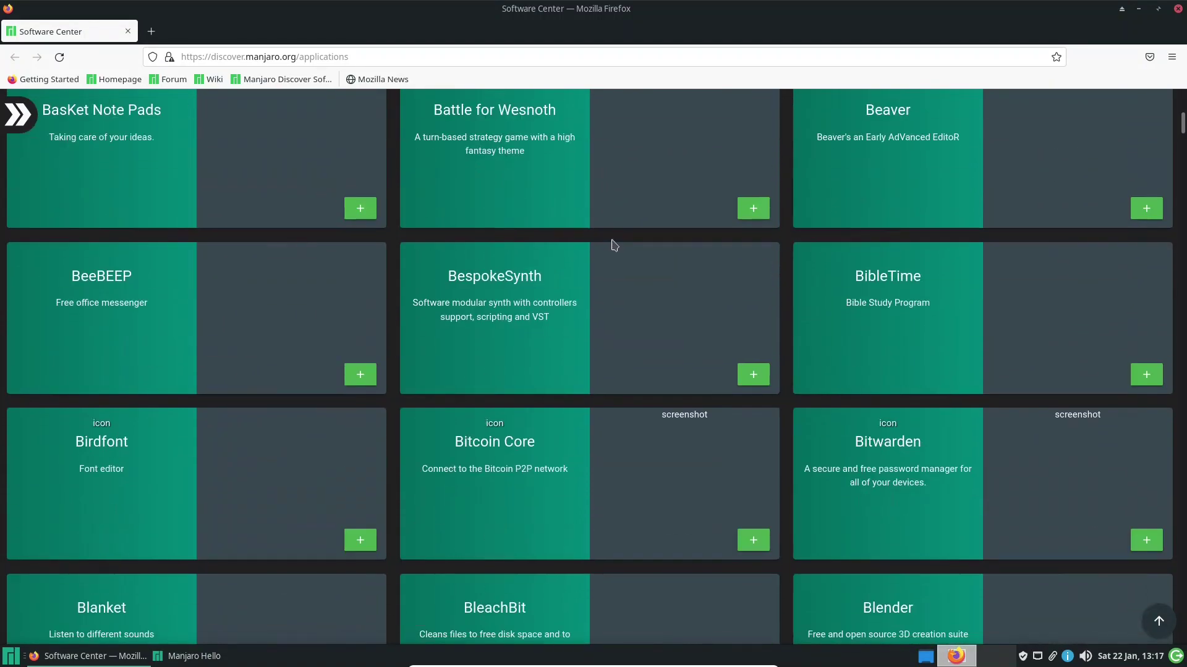
scroll(614, 242, up, 7)
scroll(614, 241, up, 10)
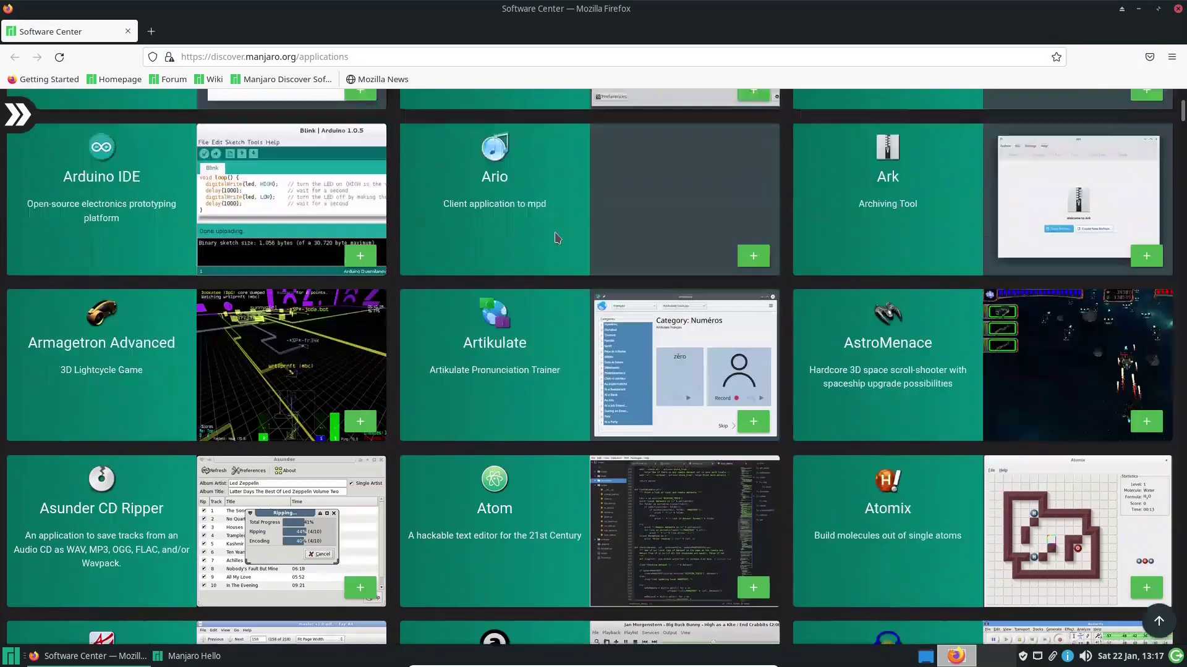
scroll(559, 236, up, 11)
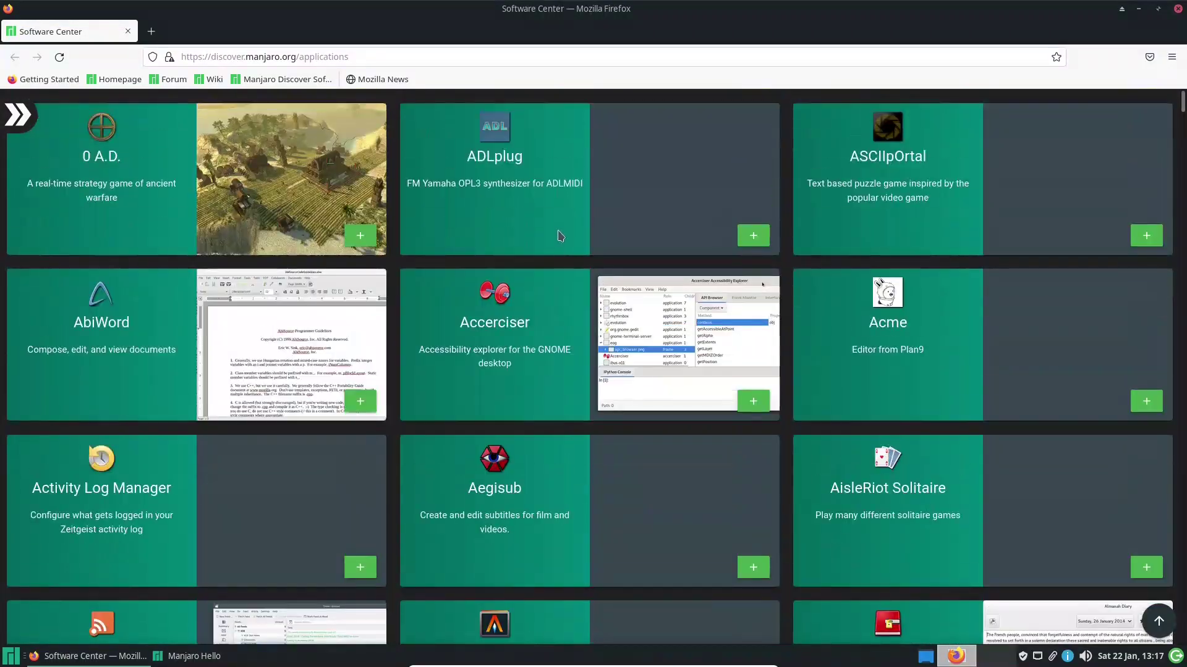
scroll(558, 257, down, 3)
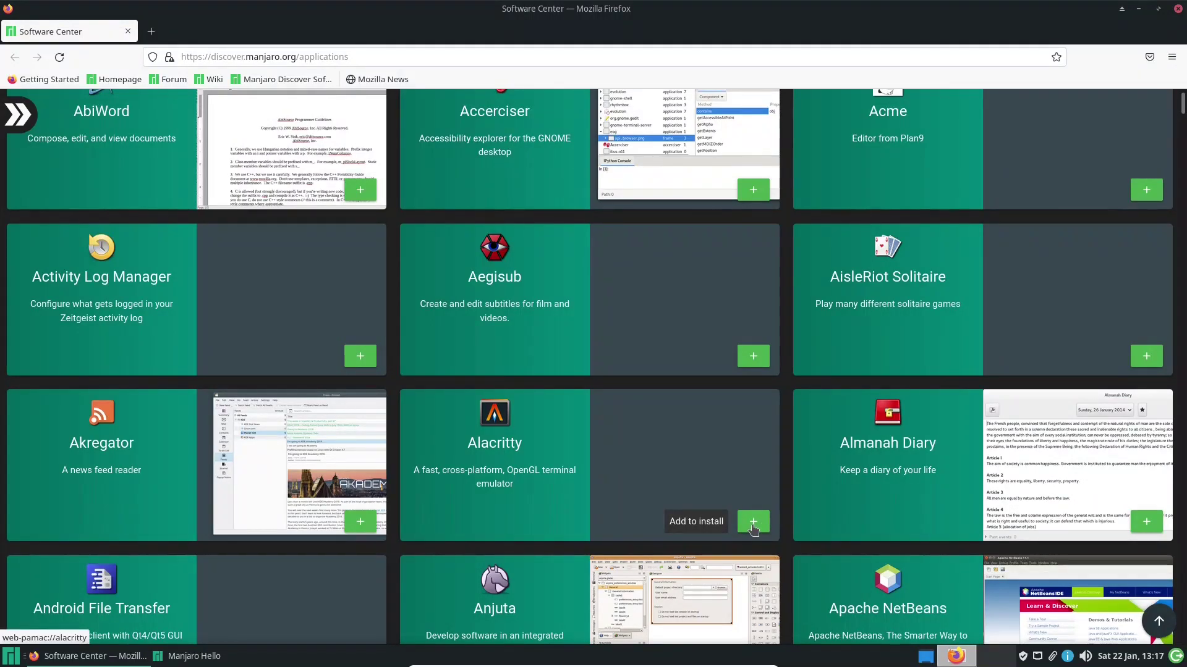
Start installing Alacritty, always opening web-pamac links with the Web Software Center Installer
click(753, 524)
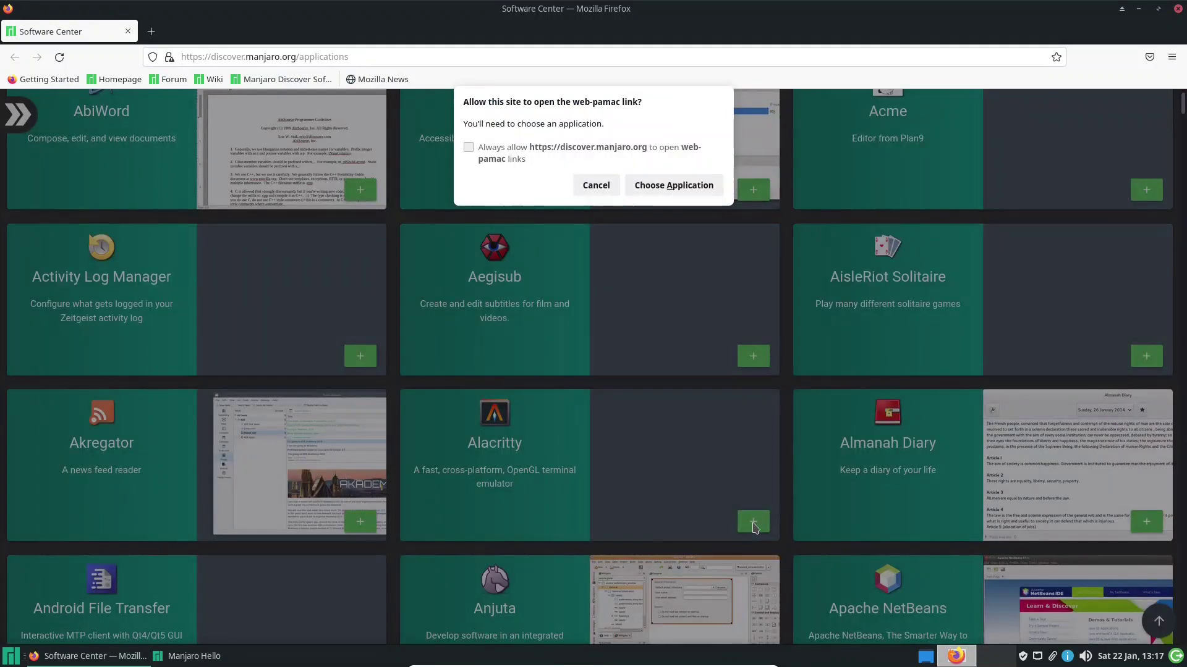
click(468, 149)
click(688, 185)
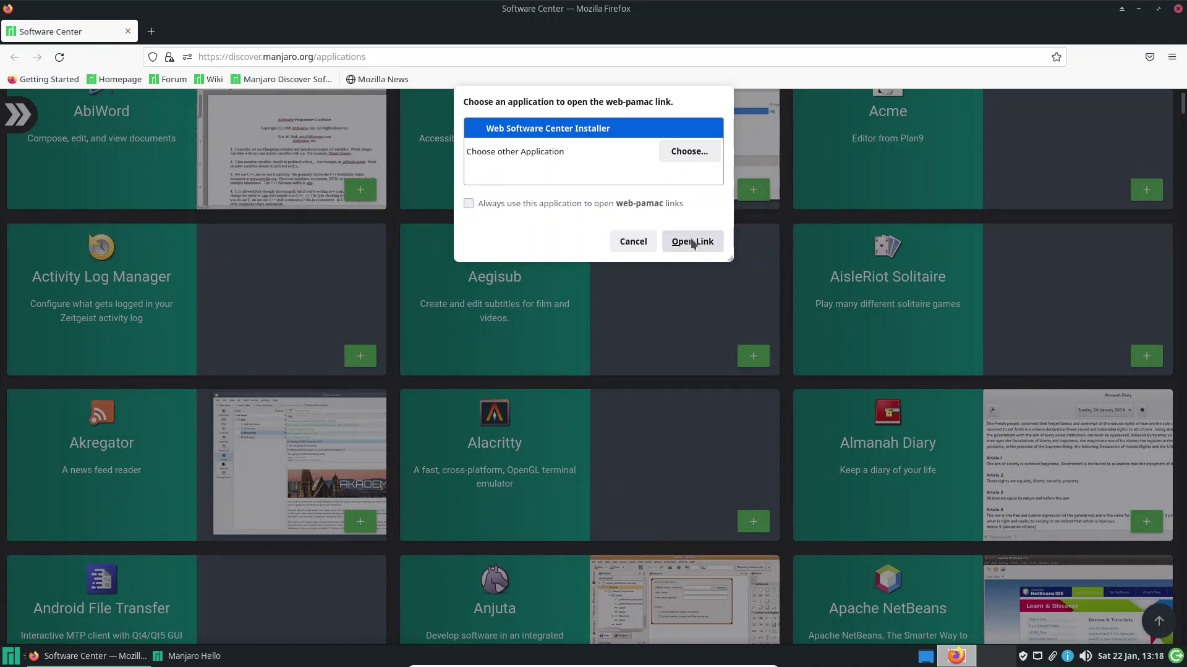
click(568, 210)
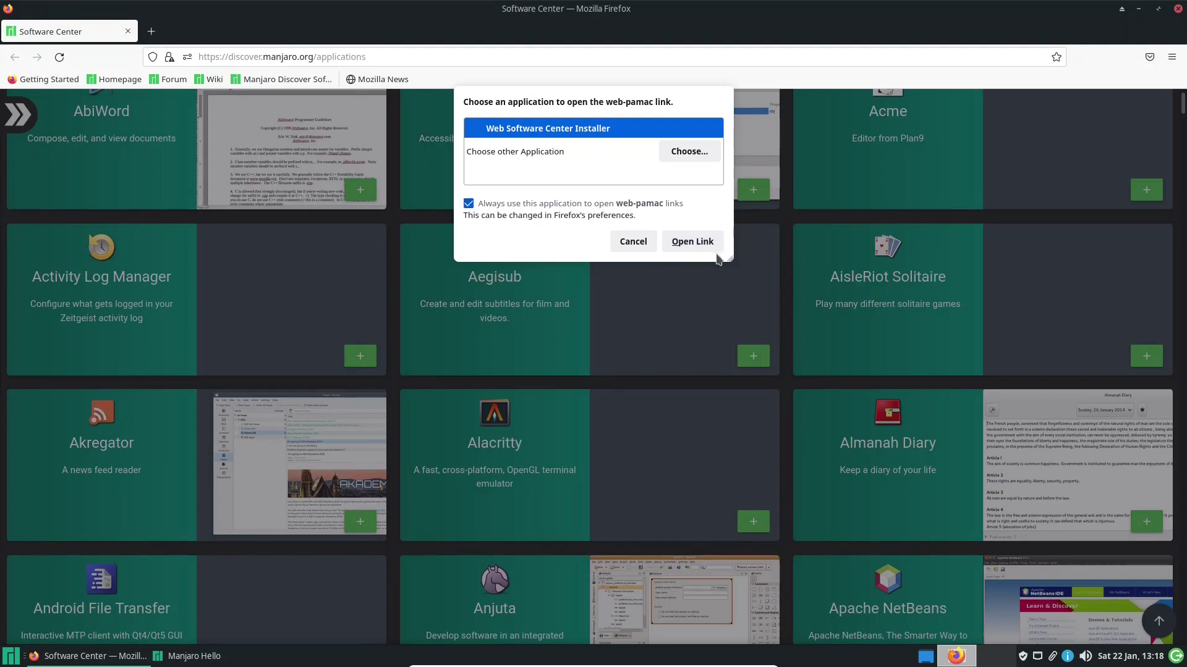
click(696, 249)
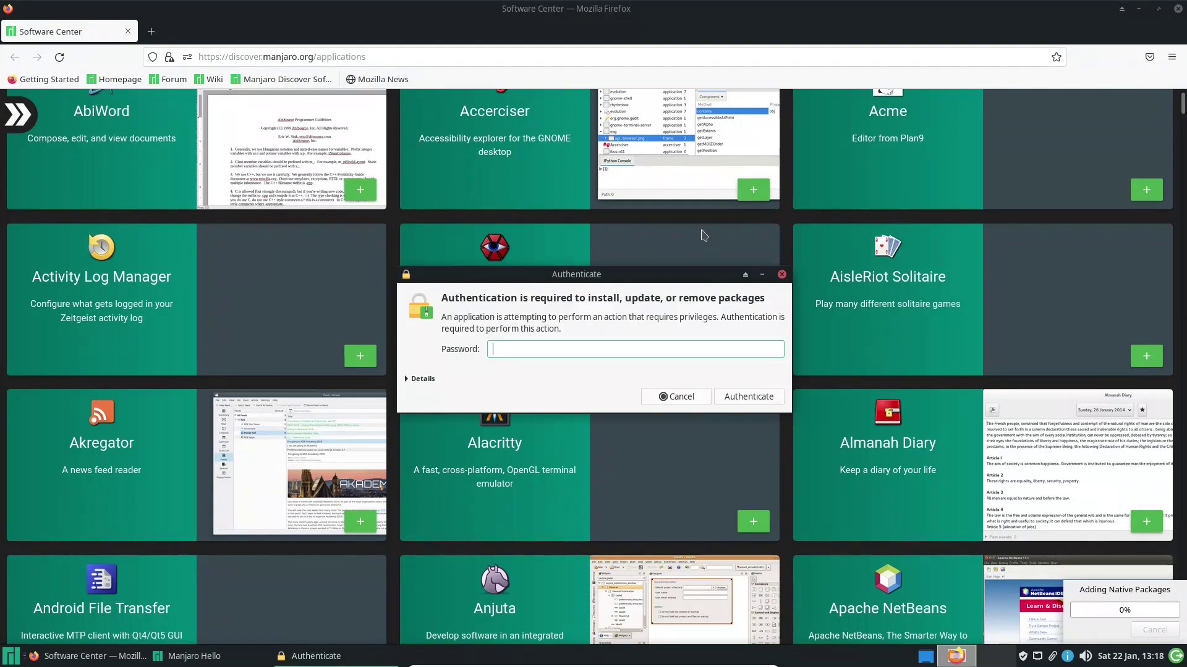
Authenticate with the account password to install Alacritty, then dismiss the Installation Process Finished notice
text(•••••)
key(Return)
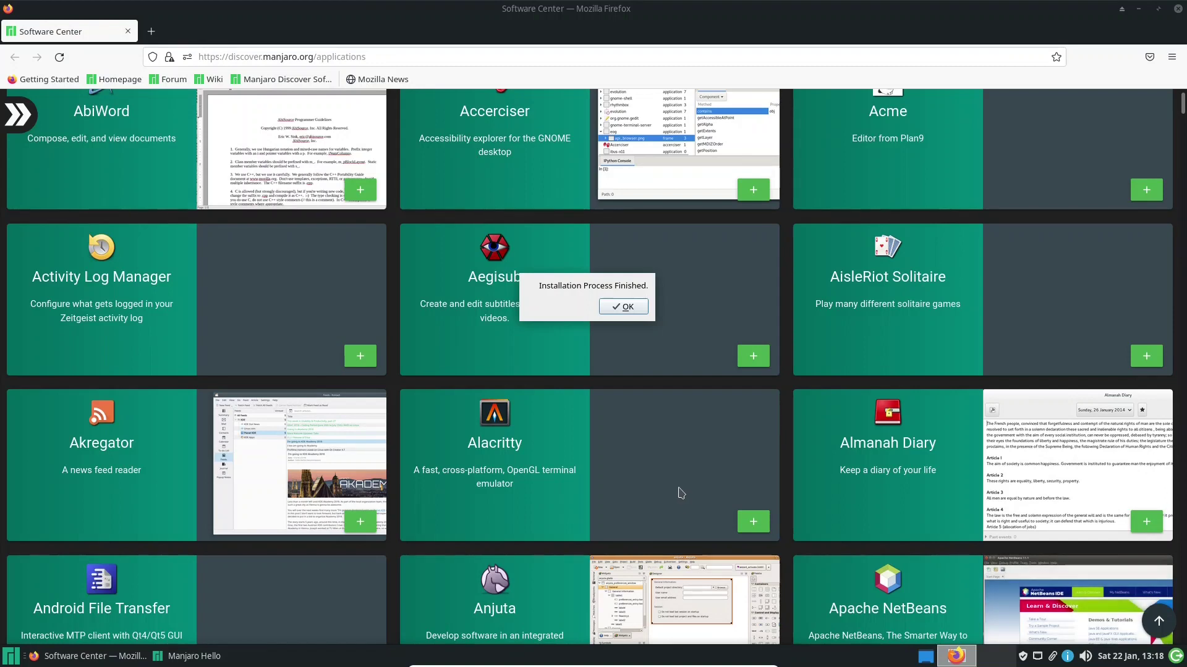
click(618, 307)
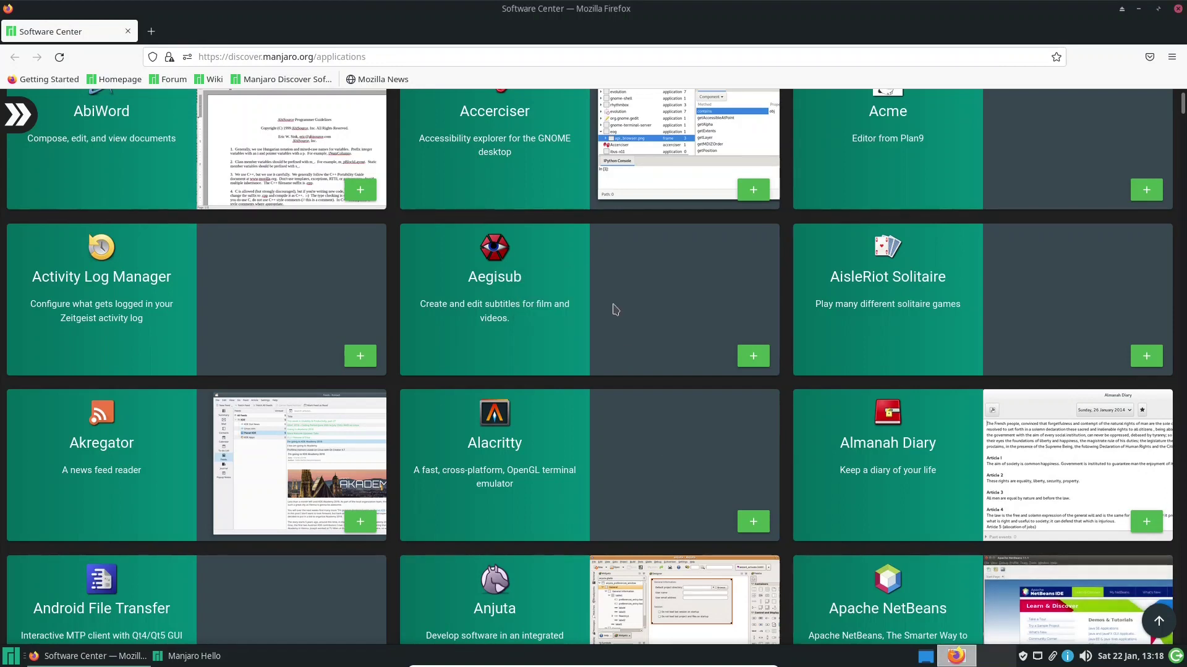
click(11, 656)
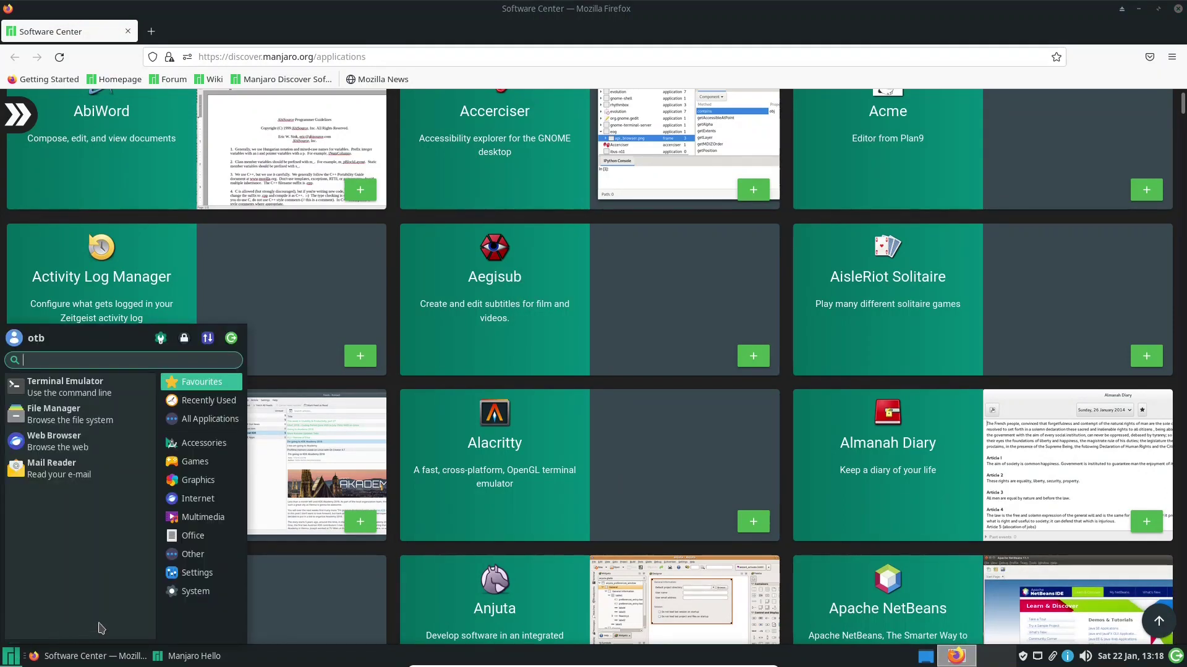
text(ala)
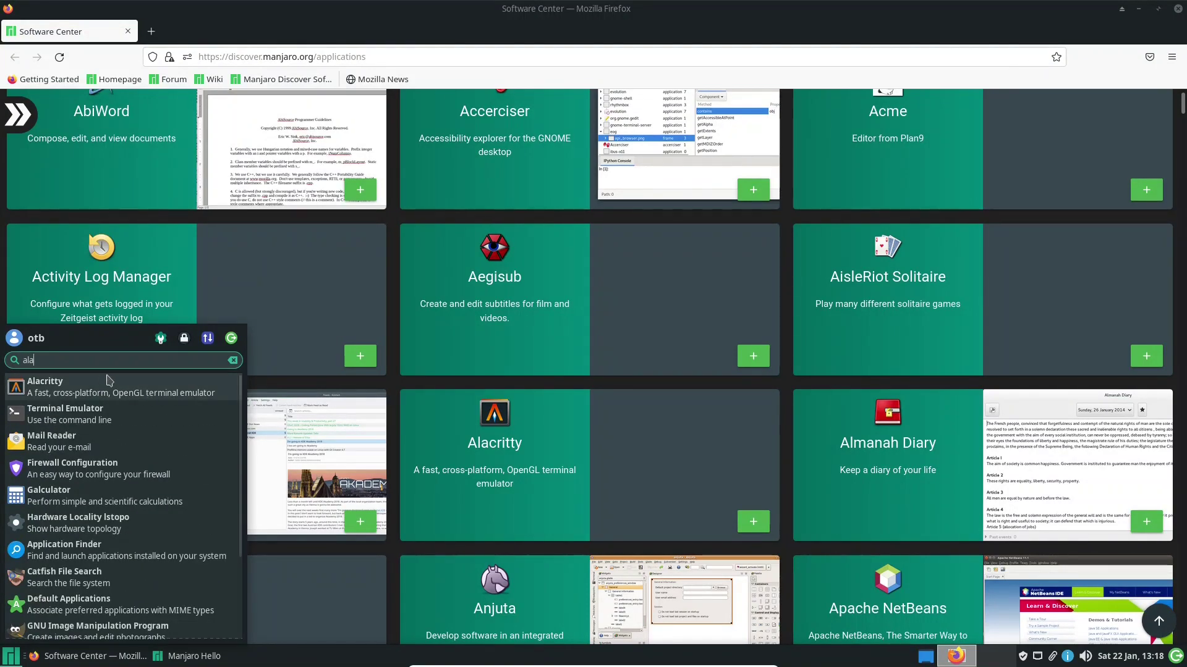
click(102, 389)
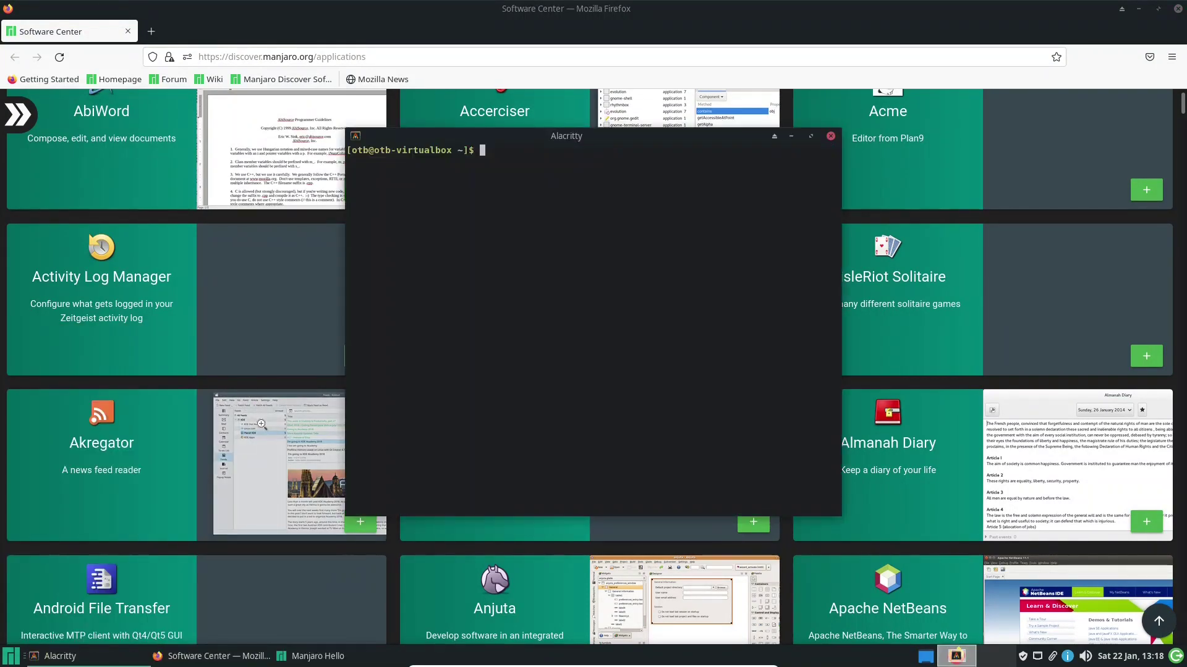
click(831, 136)
scroll(476, 266, up, 3)
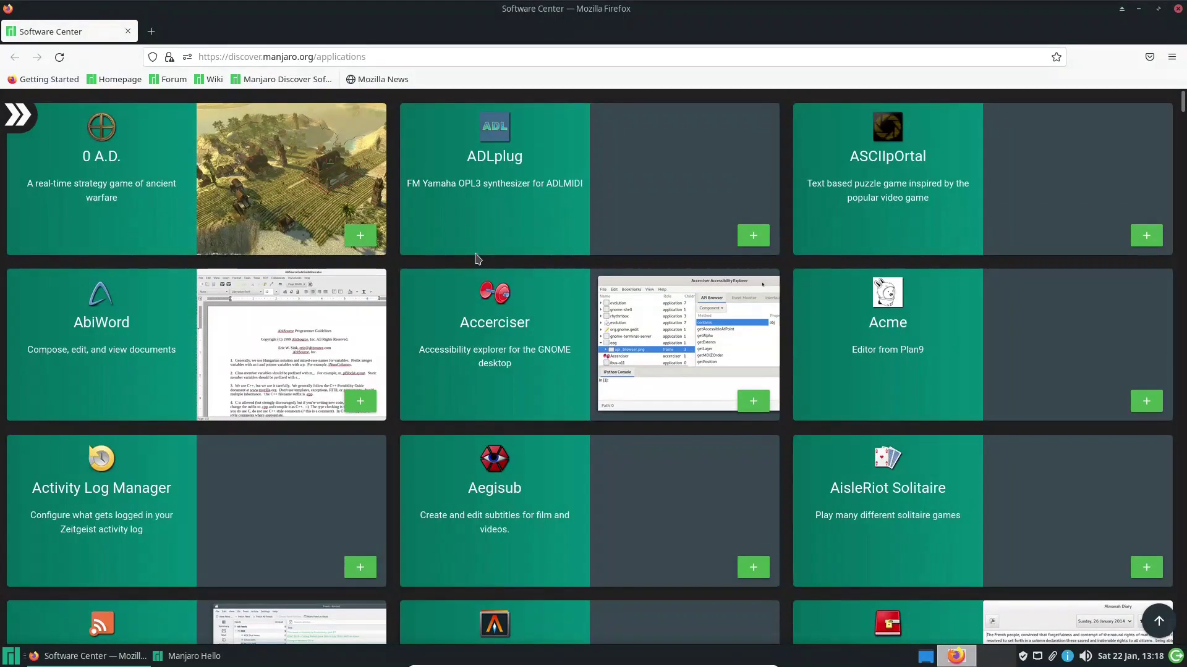
Scroll the application grid briefly, then close the Software Center's Firefox window
scroll(477, 265, down, 15)
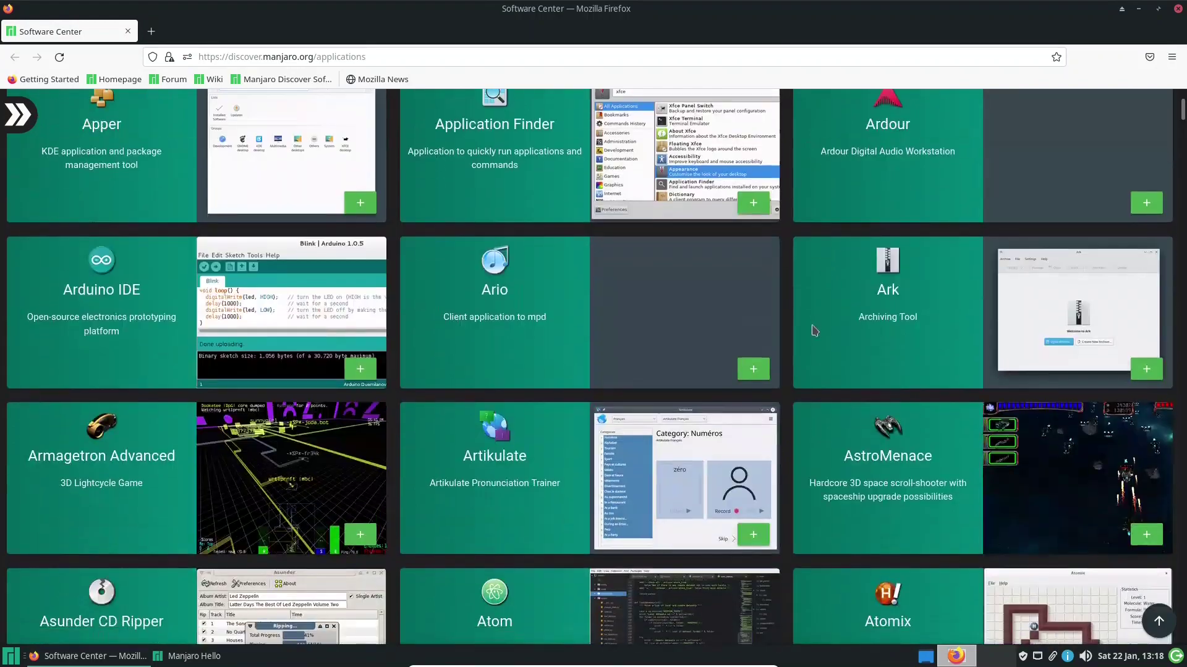
scroll(813, 331, down, 4)
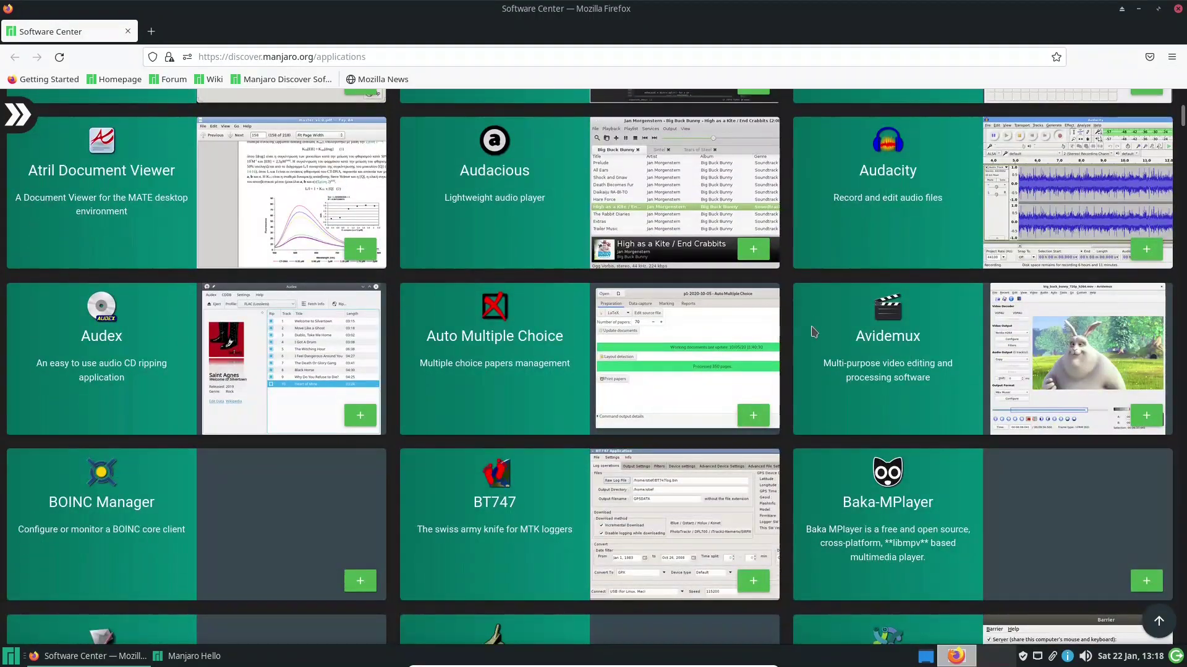
scroll(814, 332, up, 18)
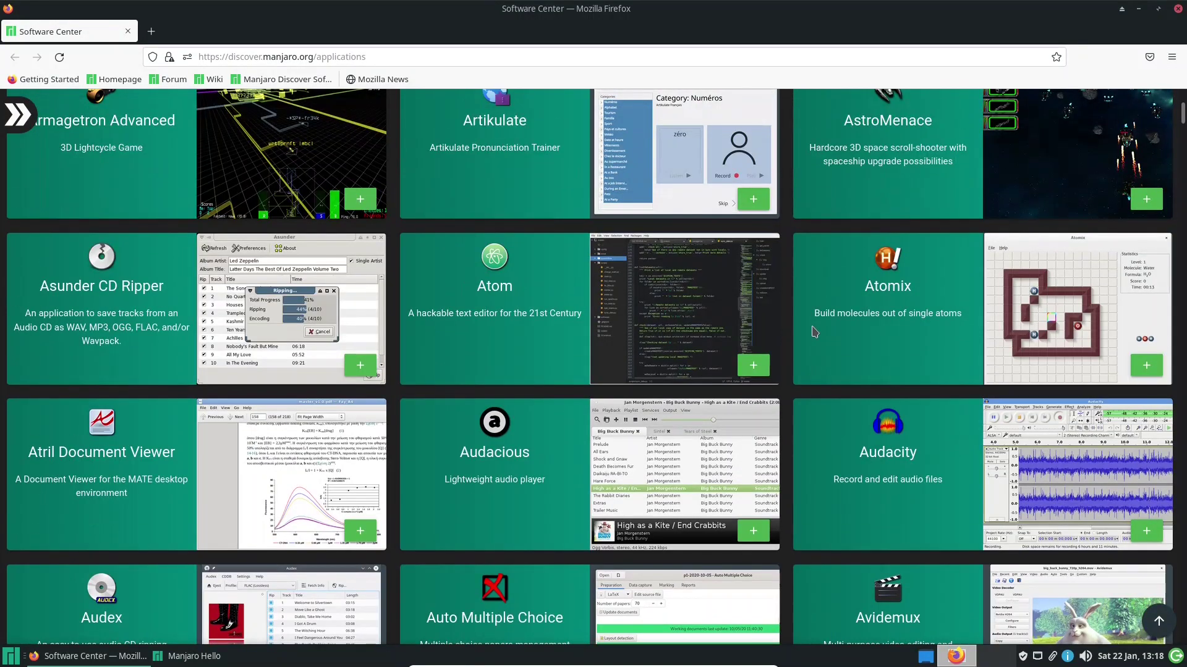
scroll(814, 332, up, 5)
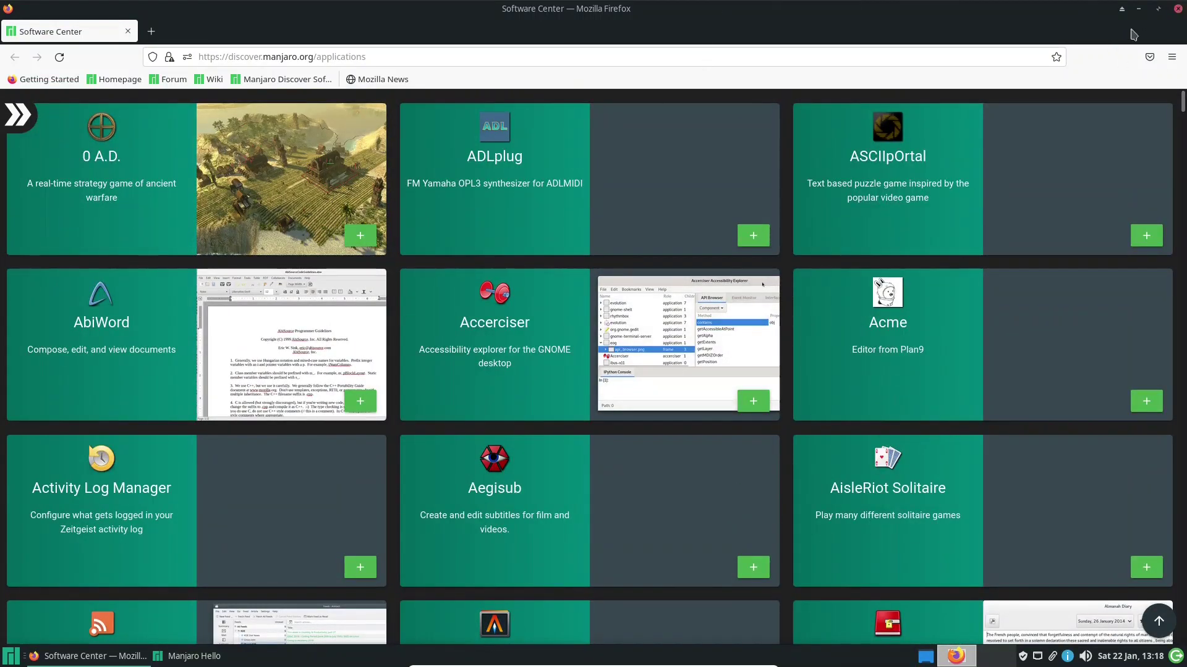
click(1178, 10)
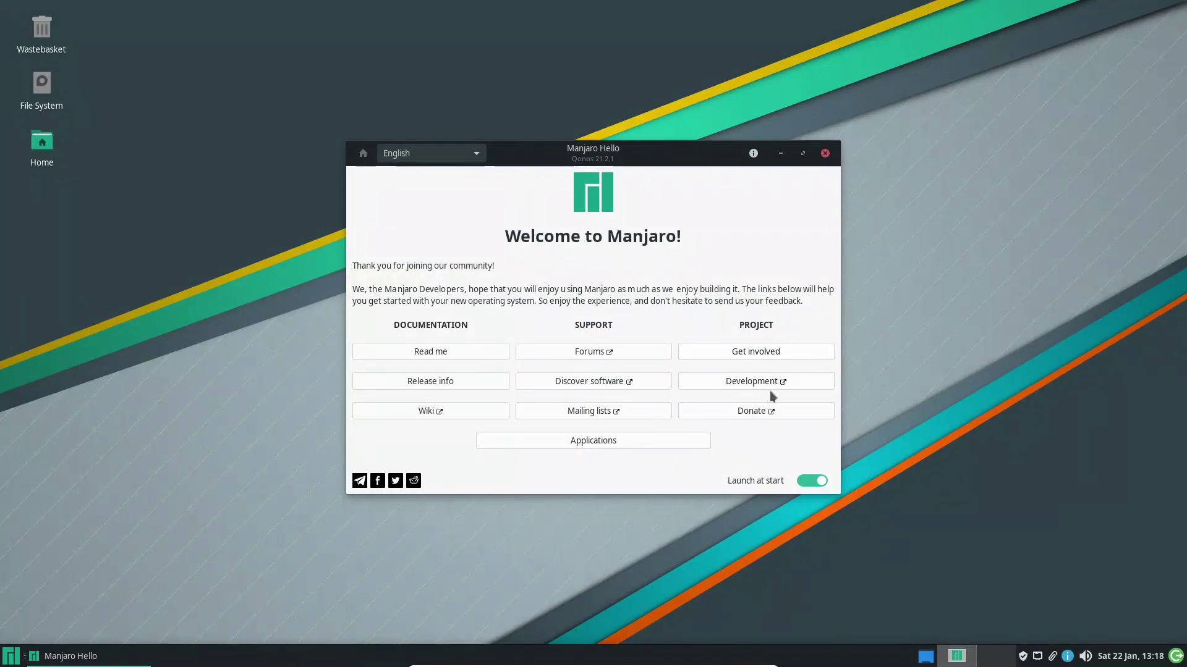
List Manjaro Hello's installable applications, expand Browsers and tick Chromium for installation
click(557, 441)
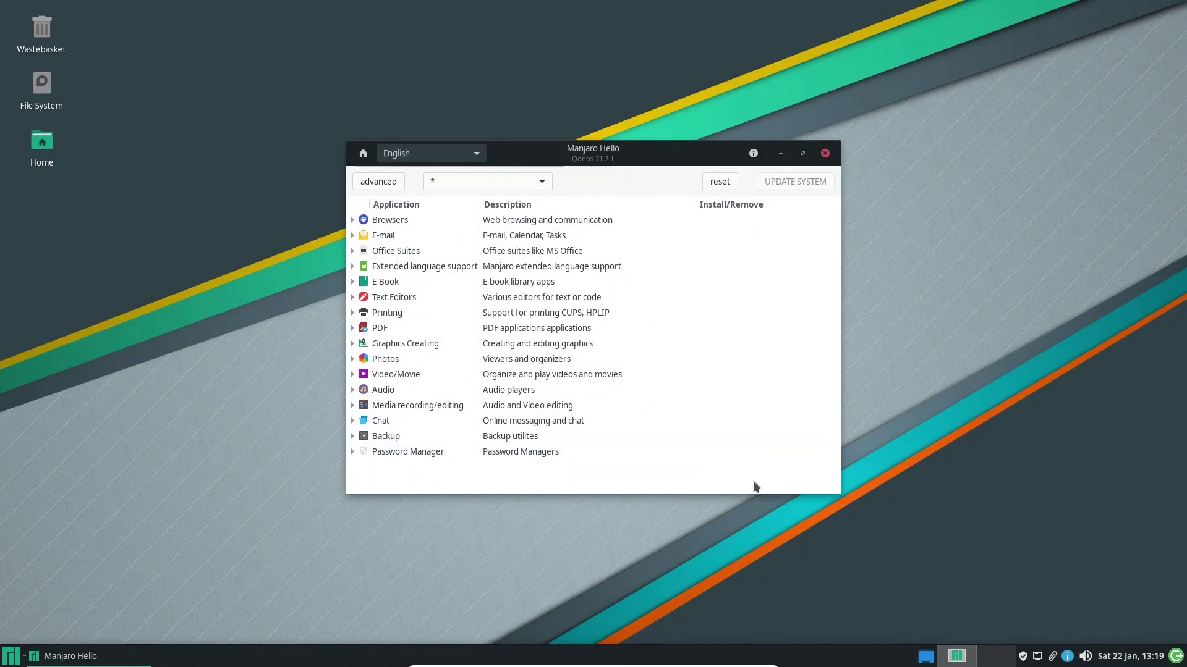
click(351, 235)
click(352, 235)
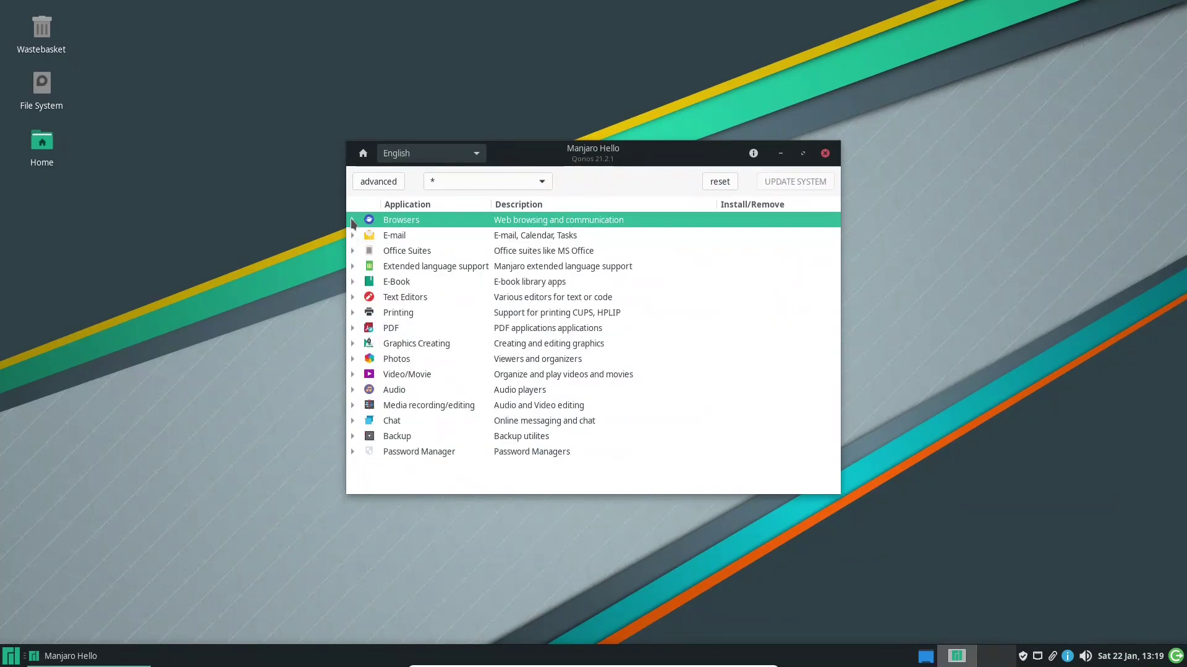
click(352, 220)
click(353, 221)
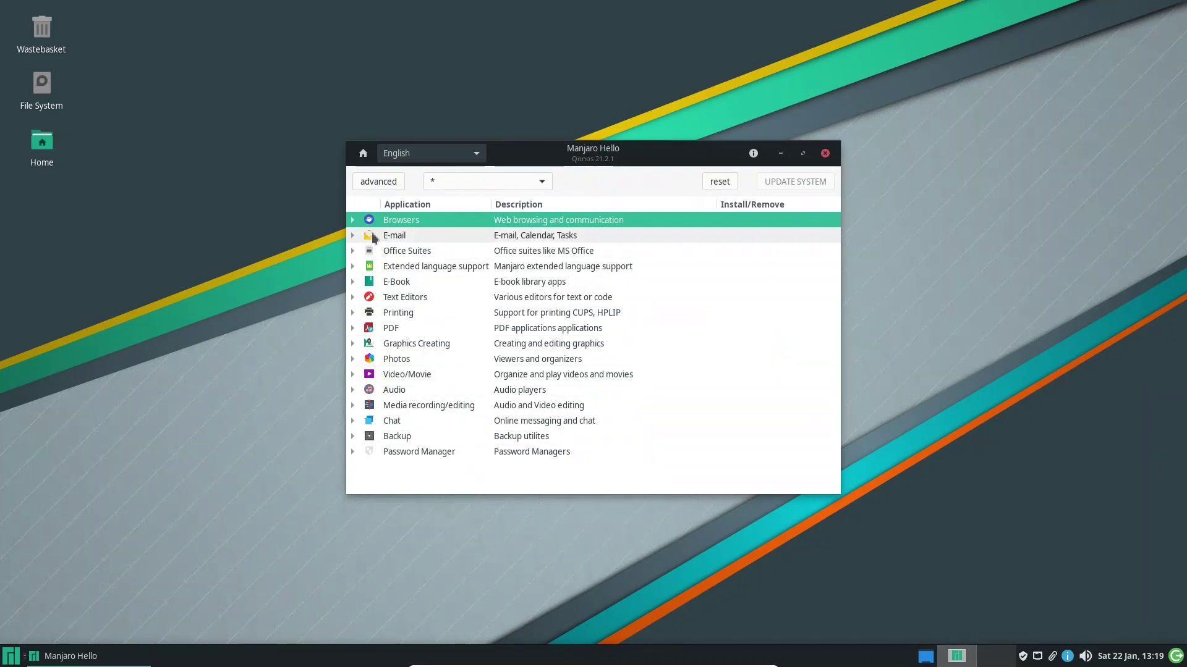
click(352, 221)
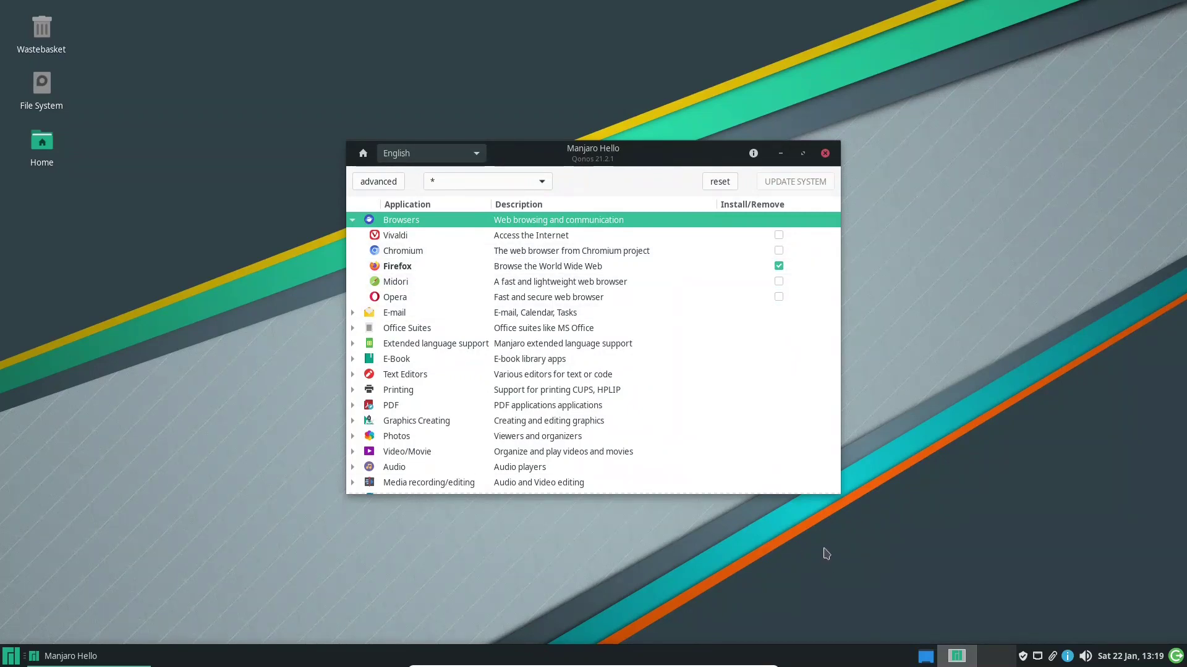
click(778, 250)
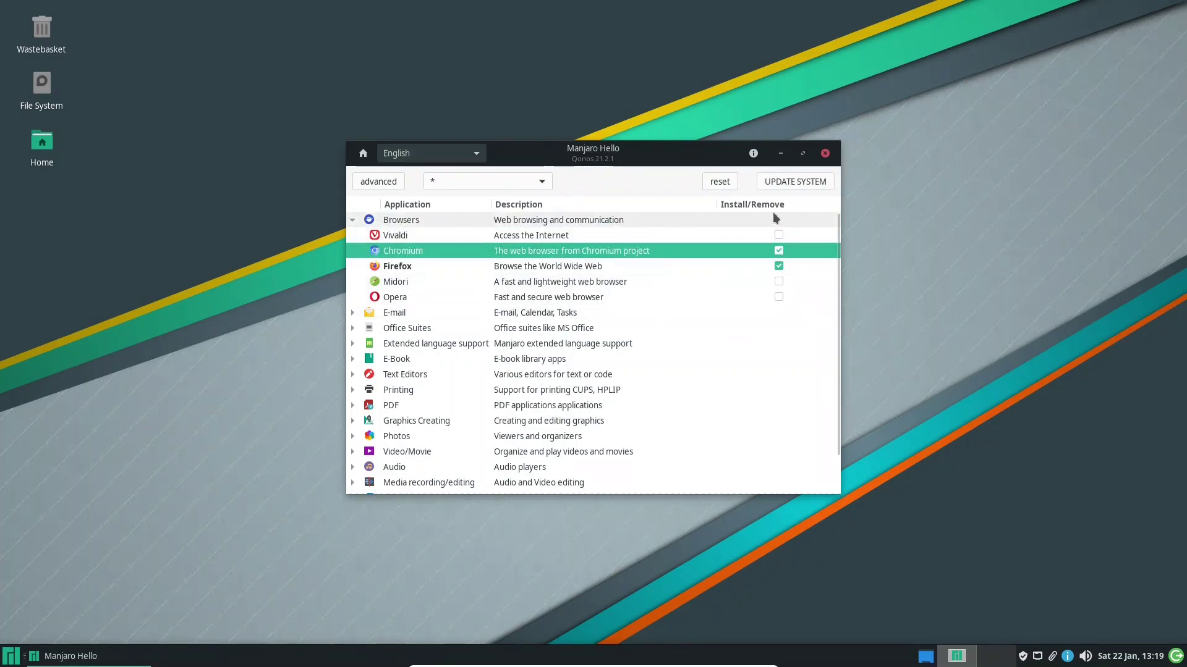
Install Chromium via UPDATE SYSTEM, authorising with the password and applying the Transaction Summary
click(791, 182)
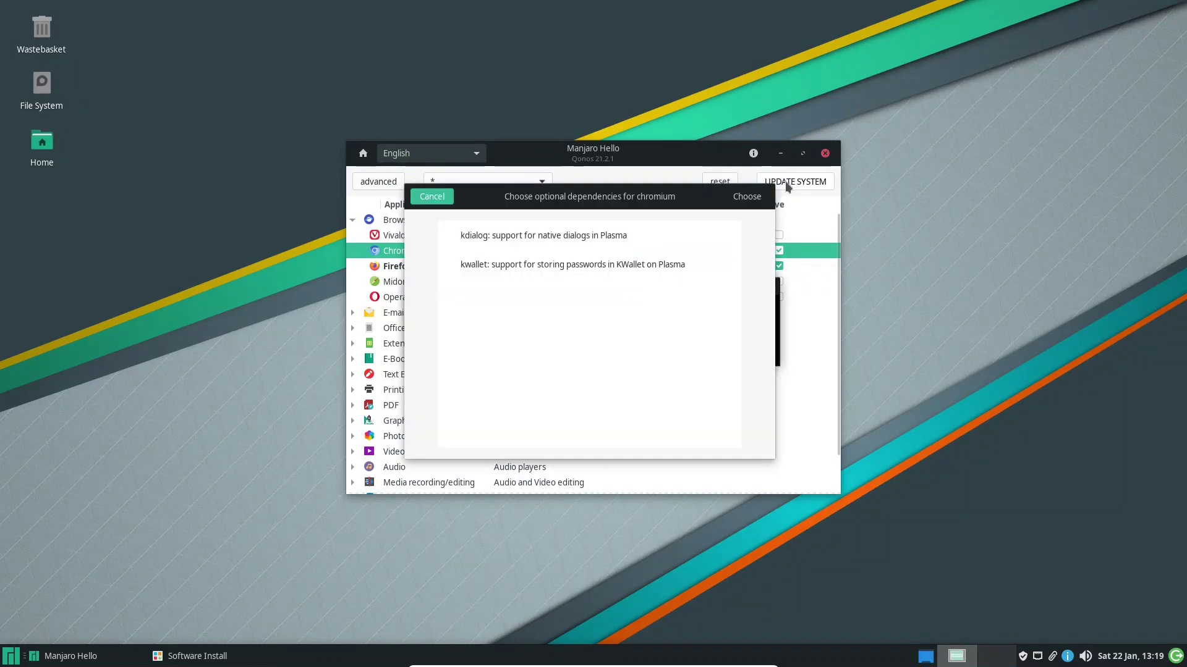
text(•••••••)
key(Return)
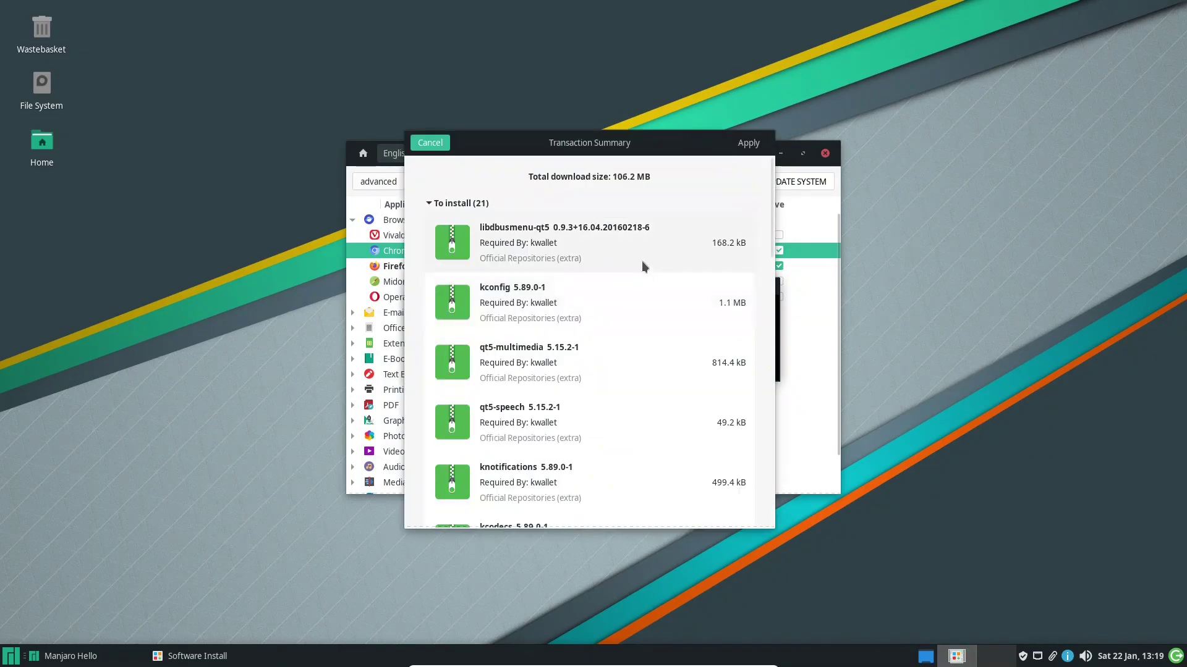
scroll(655, 260, down, 5)
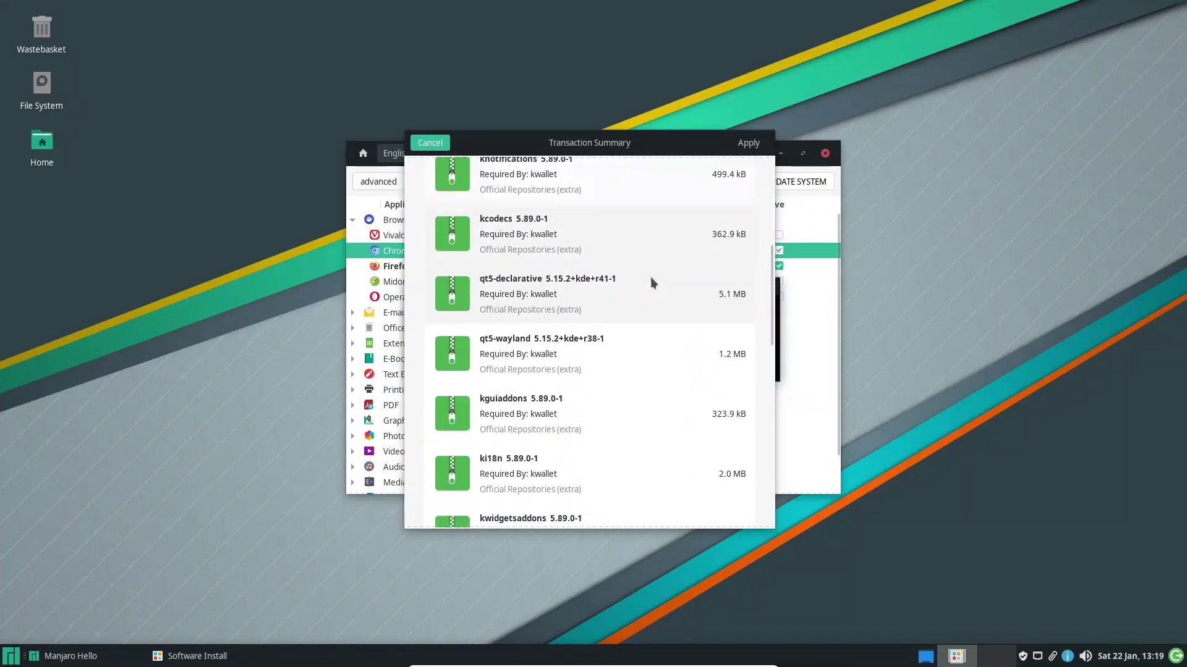
scroll(661, 266, up, 1)
scroll(661, 262, up, 1)
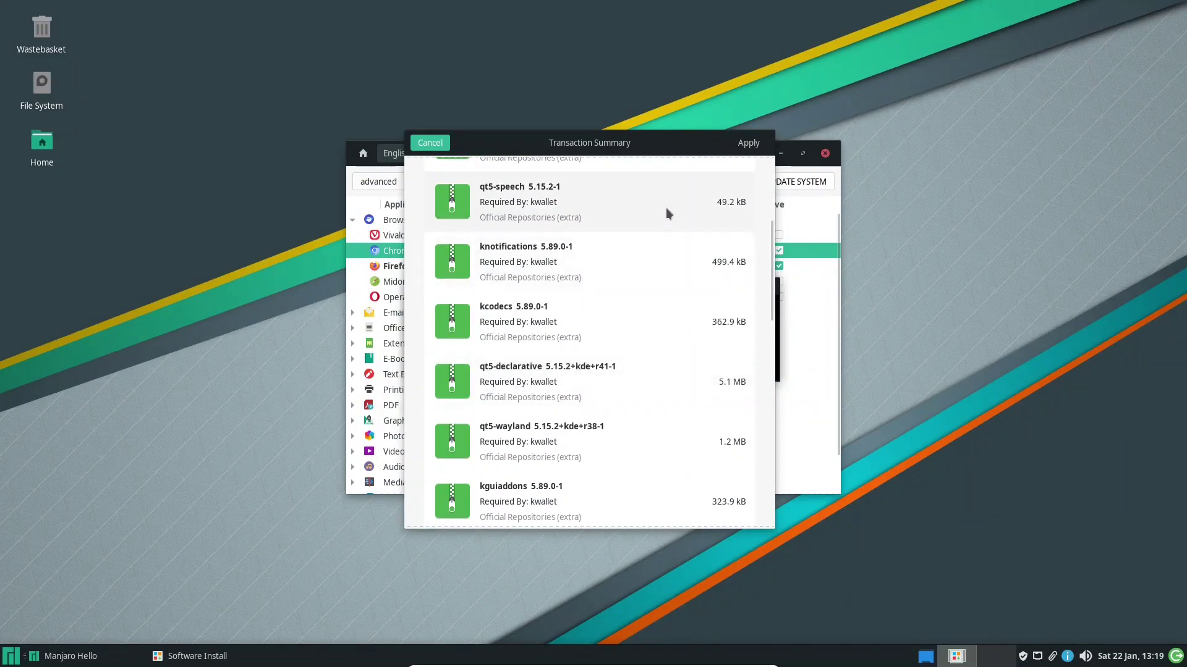
click(753, 147)
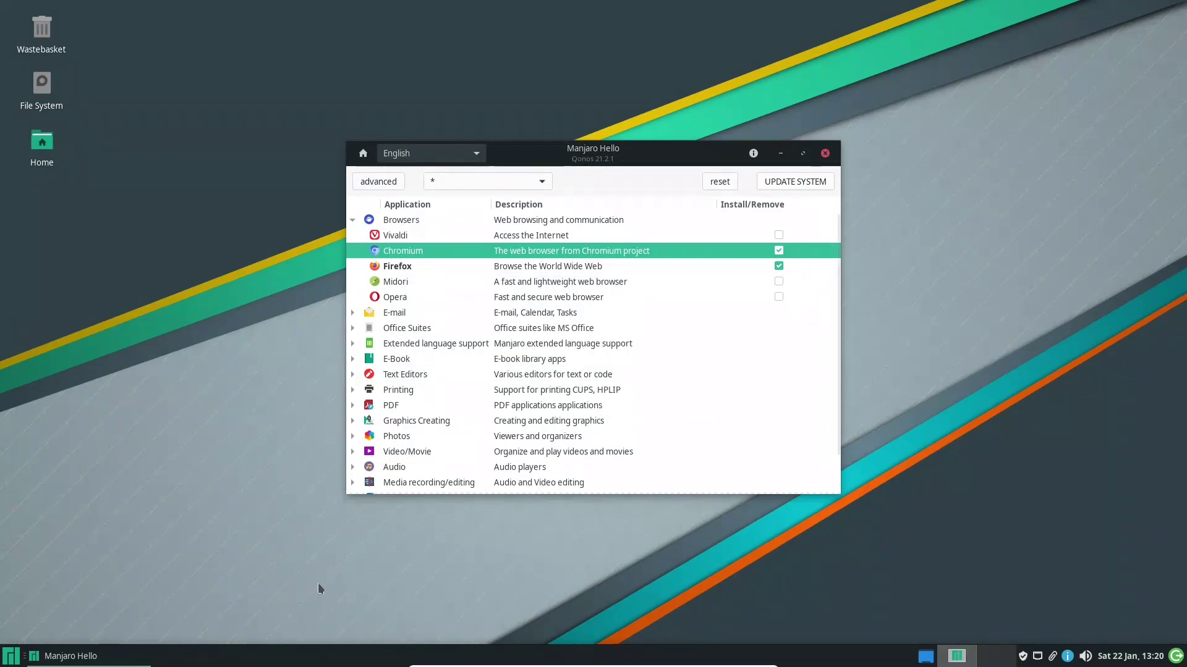
Check the Whisker menu's Internet category for Chromium, then close the menu
click(11, 656)
click(185, 498)
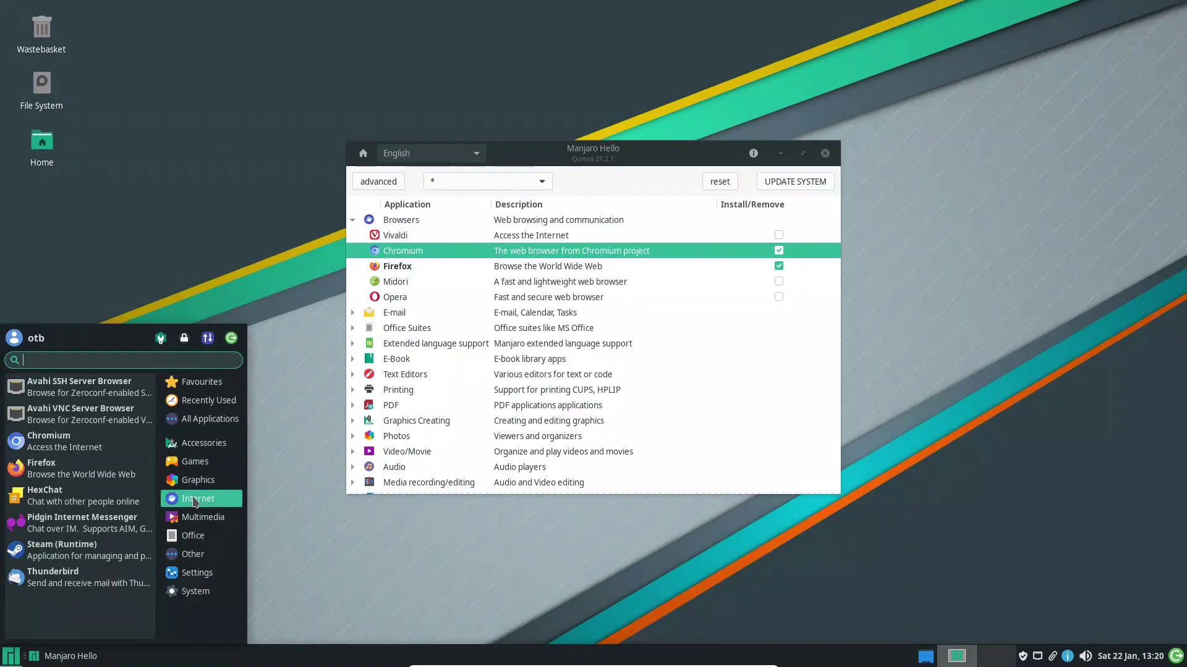
click(383, 640)
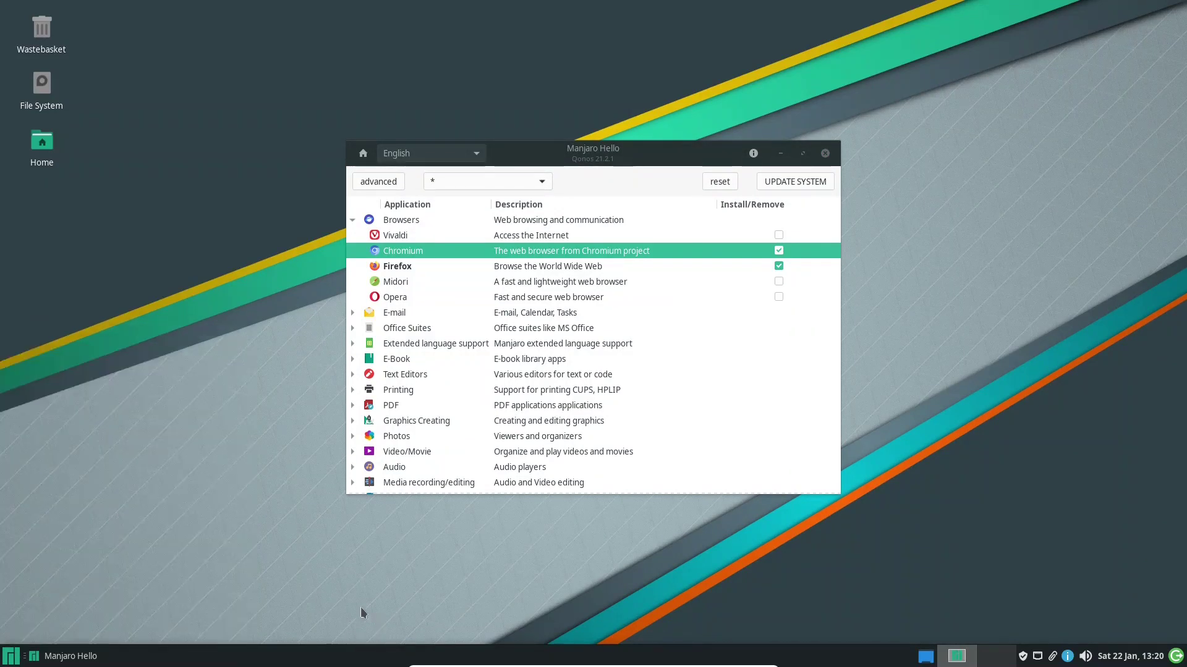
Peek into the Media recording/editing, Audio and PDF categories, then return to Welcome to Manjaro
click(352, 220)
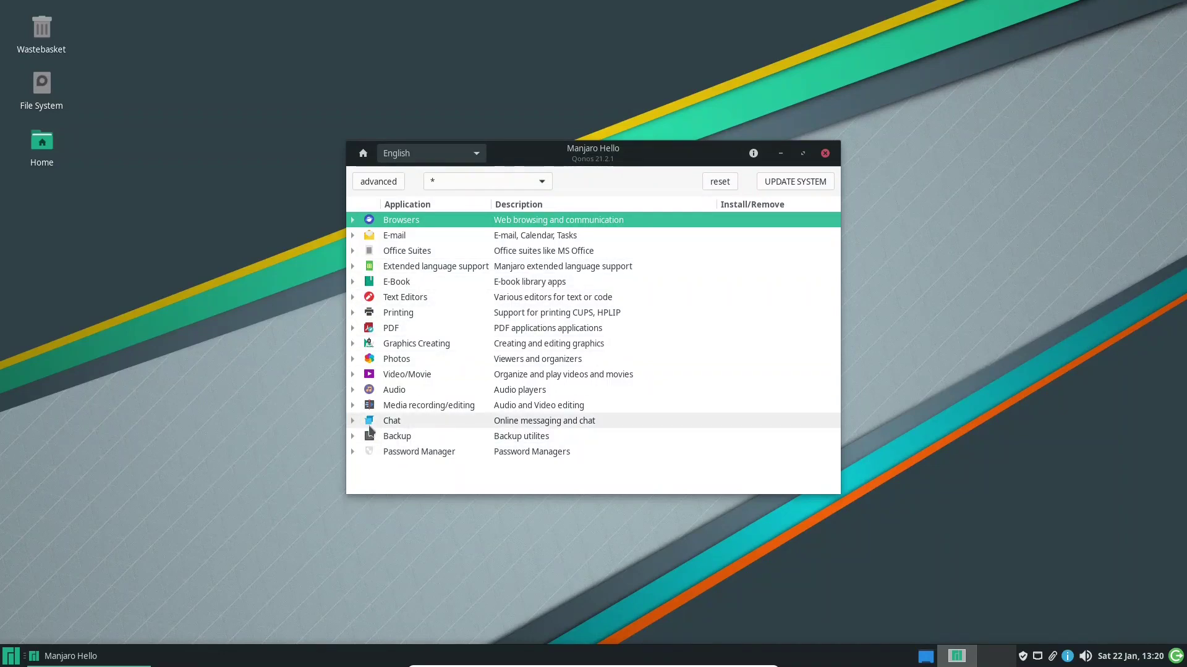
click(352, 405)
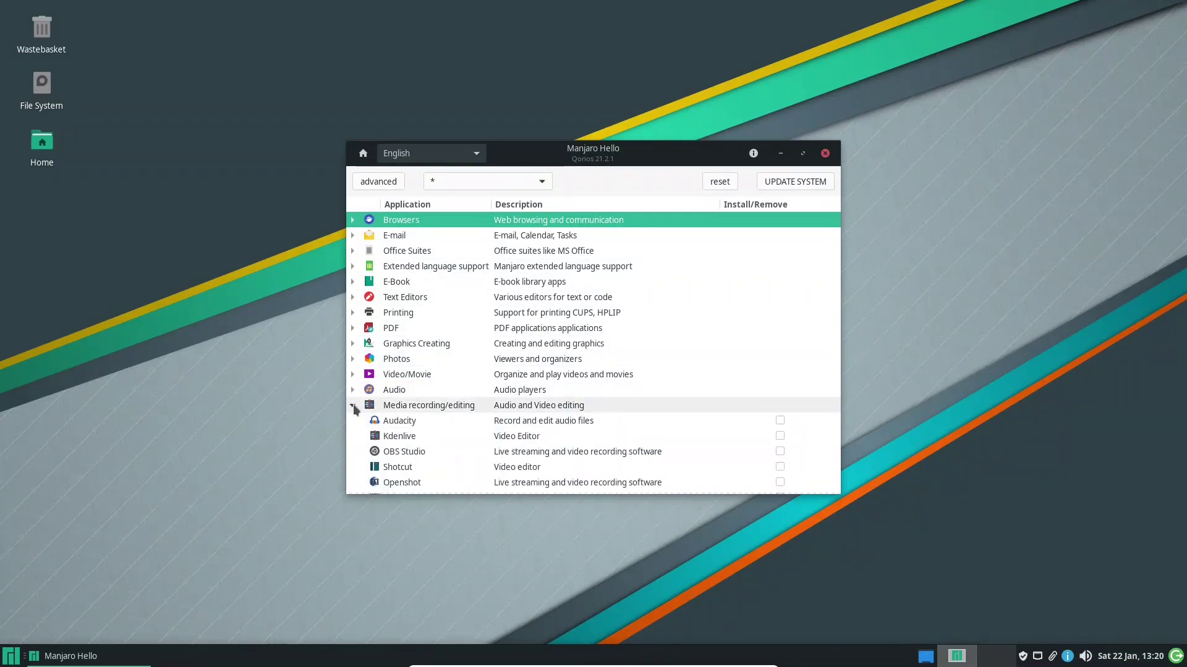
click(354, 404)
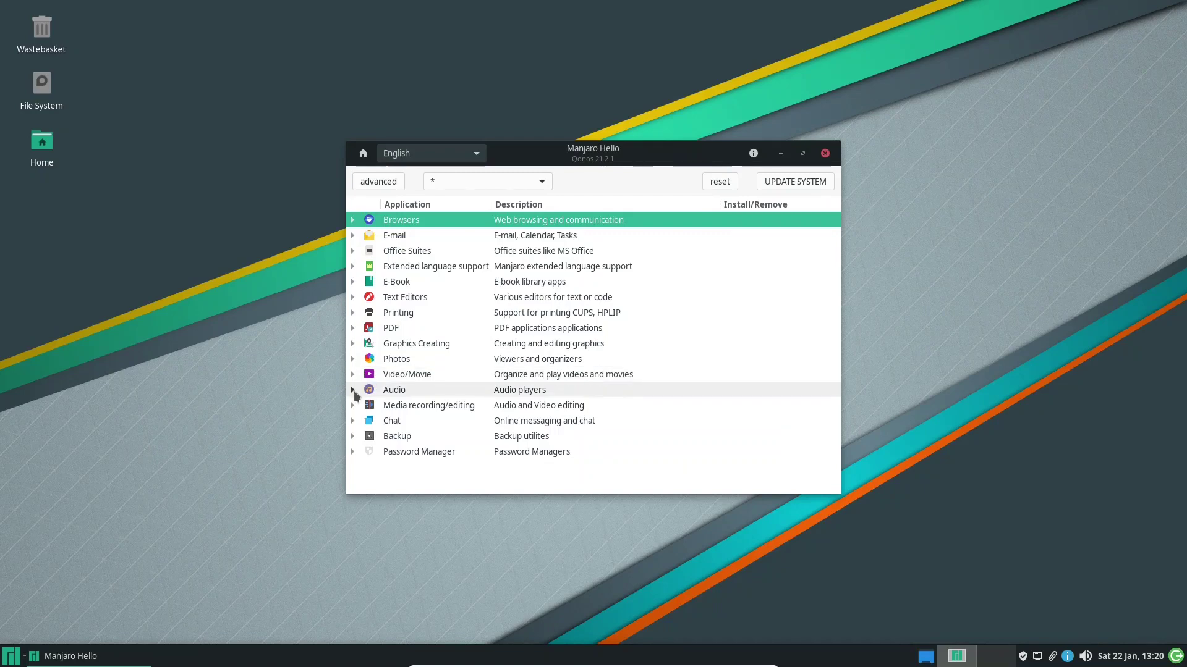
click(353, 390)
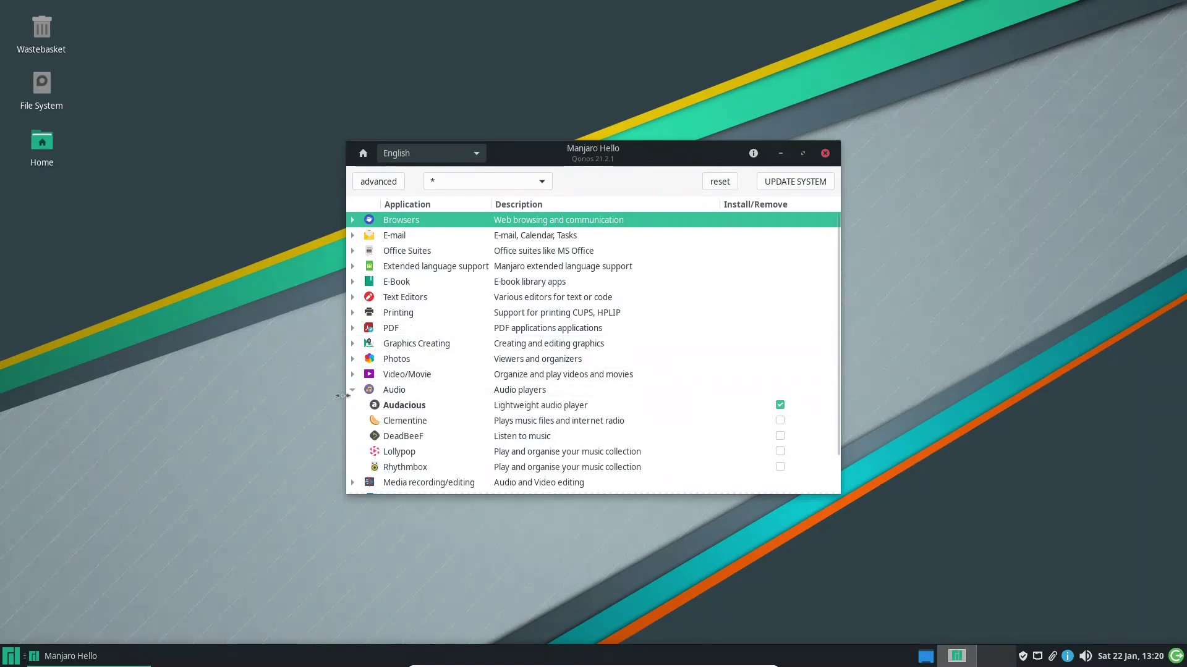
click(353, 389)
click(352, 328)
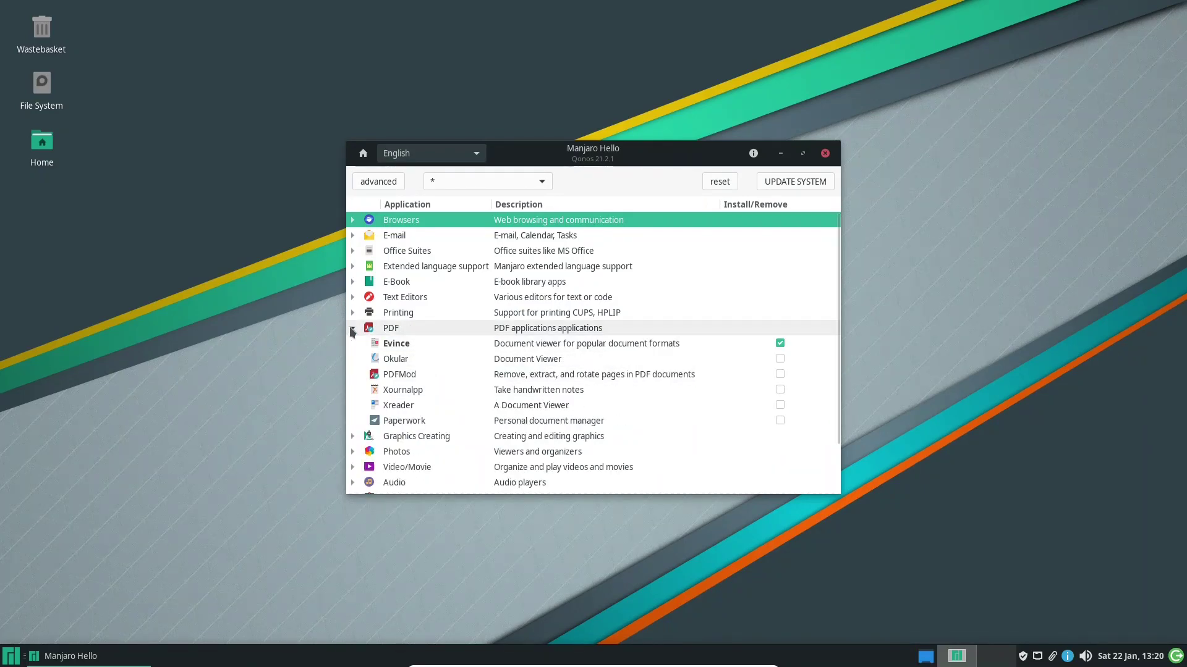
click(352, 329)
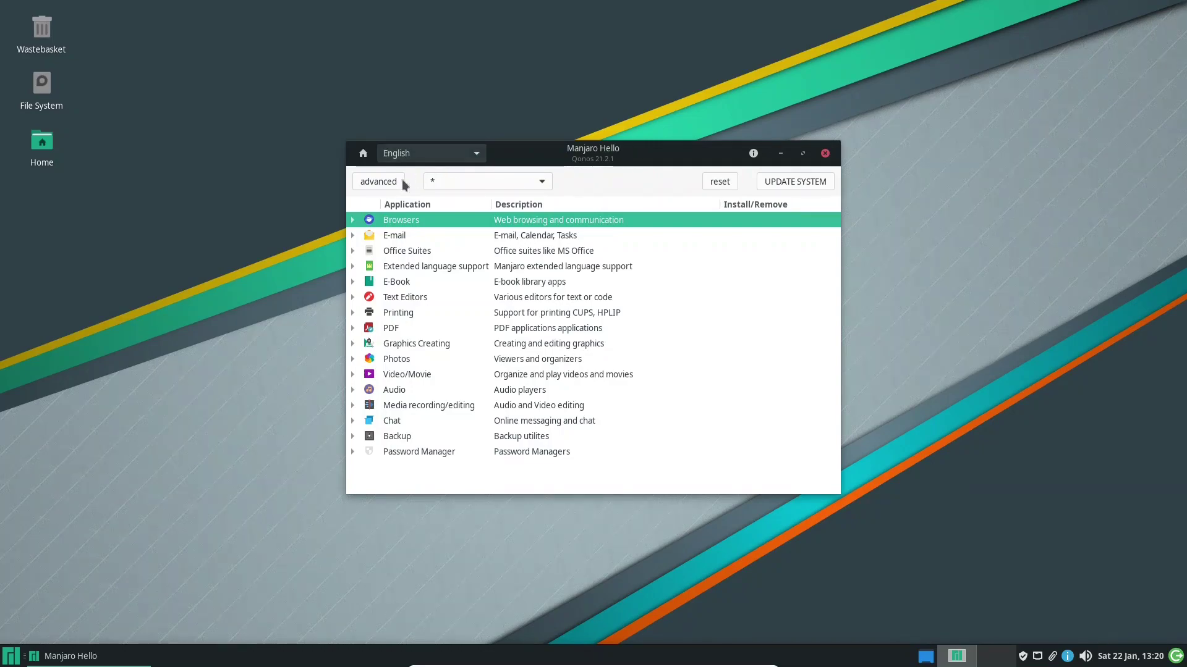
click(361, 156)
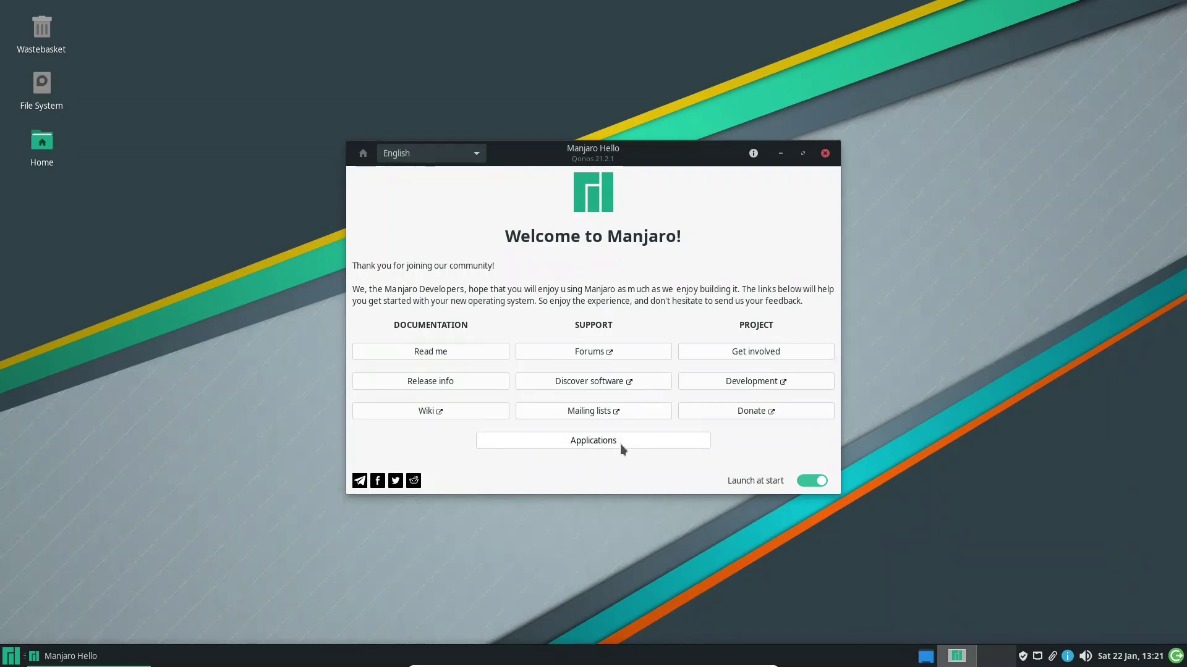
Close Manjaro Hello, open Pamac from the tray, confirm the system is up-to-date and return to Browse
click(825, 154)
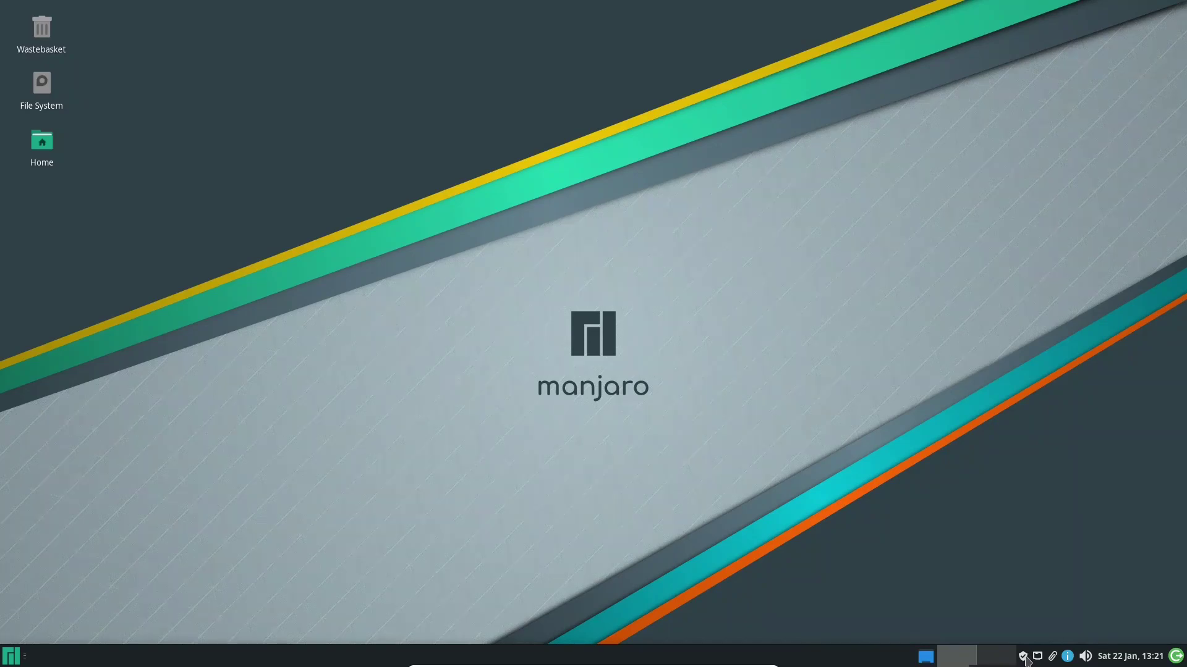
click(1023, 657)
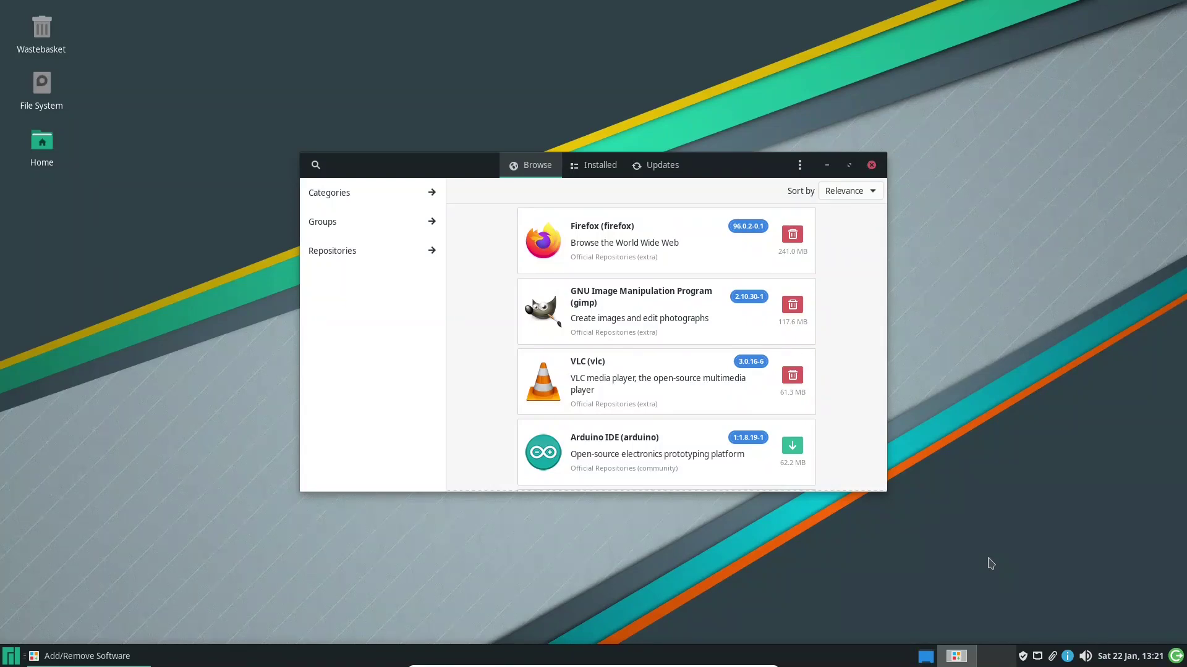
click(646, 166)
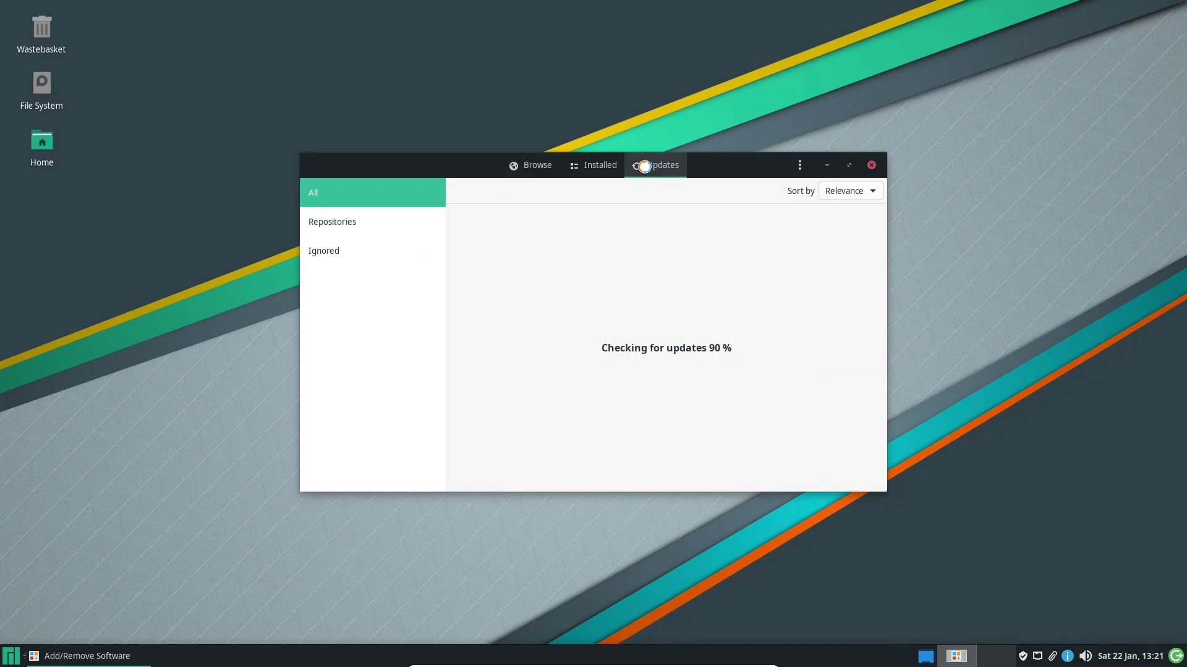
click(519, 168)
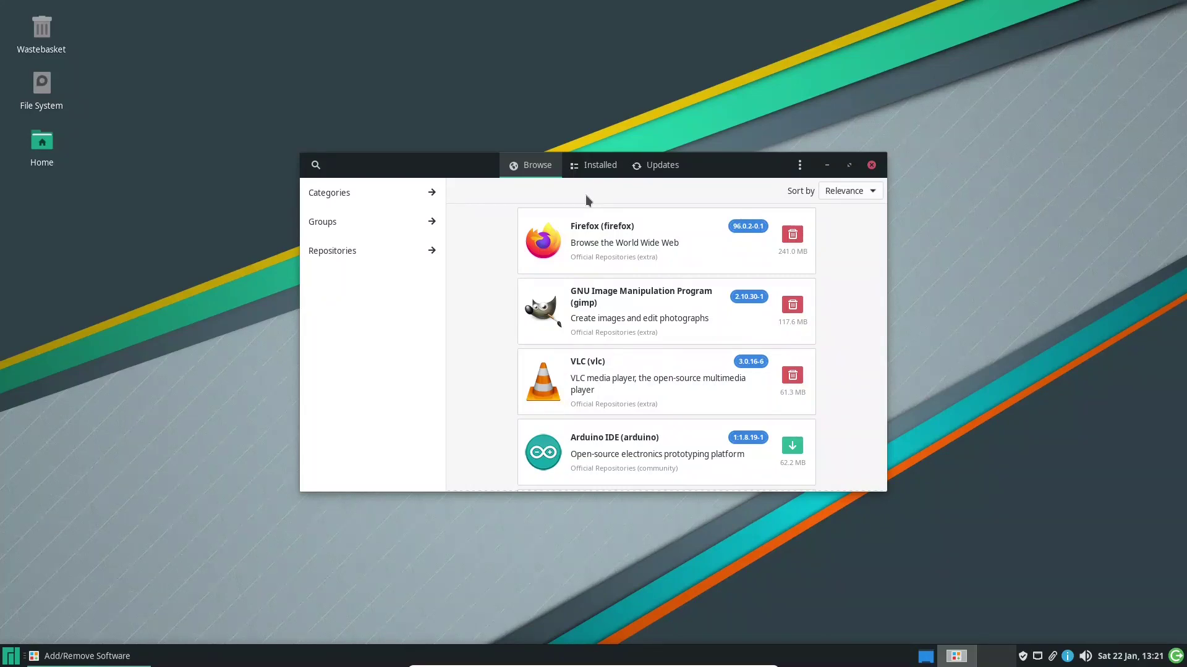
click(799, 168)
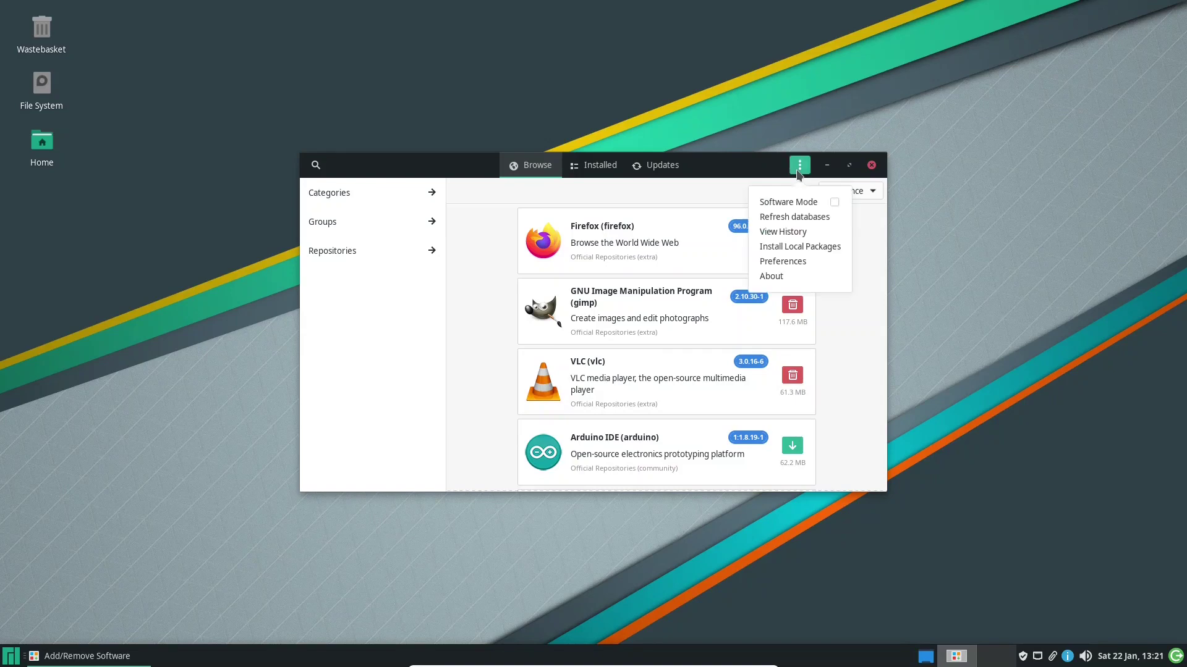
Open Pamac Preferences, authenticating with the administrator password
click(790, 264)
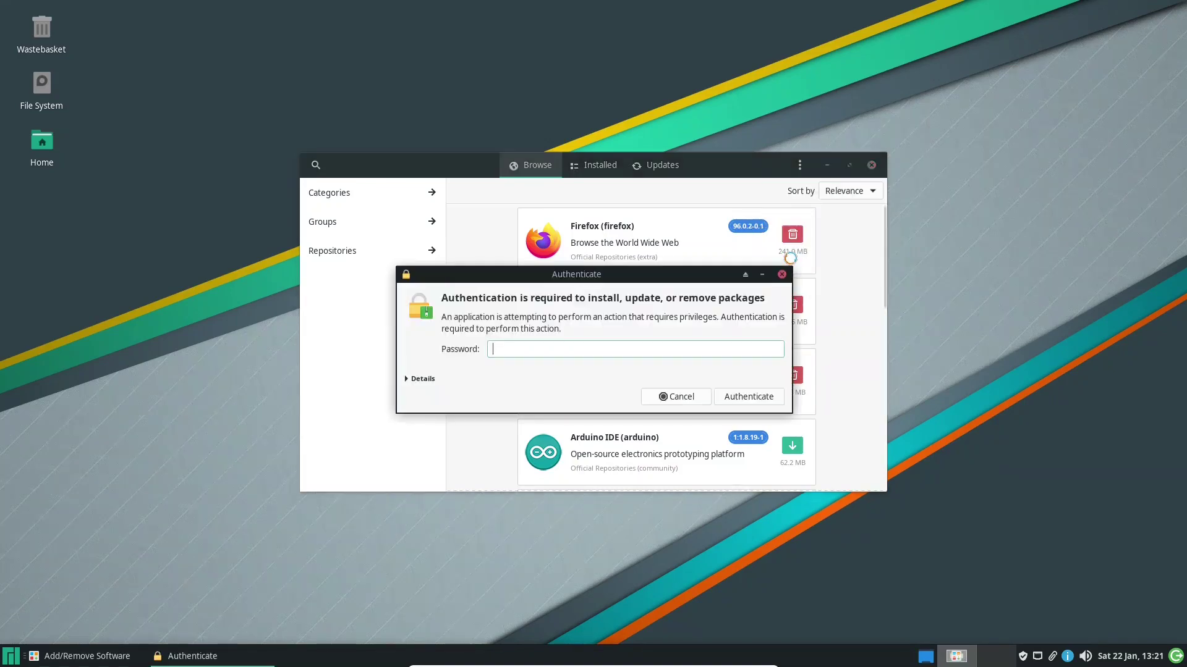
text(•••••••)
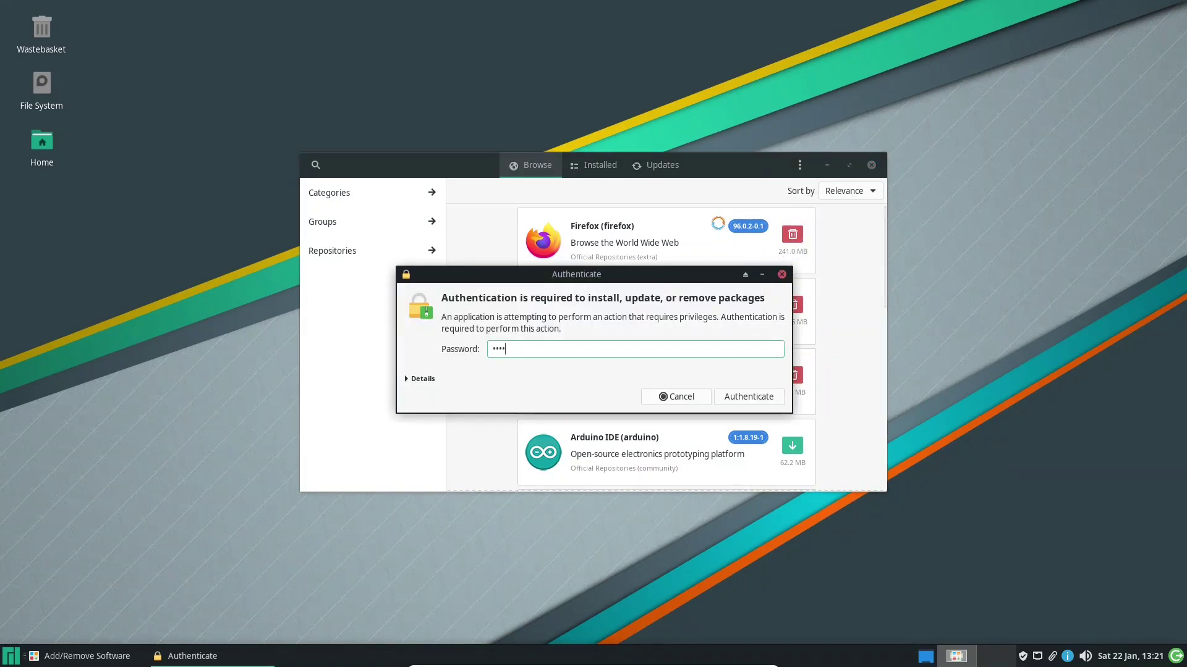
key(Return)
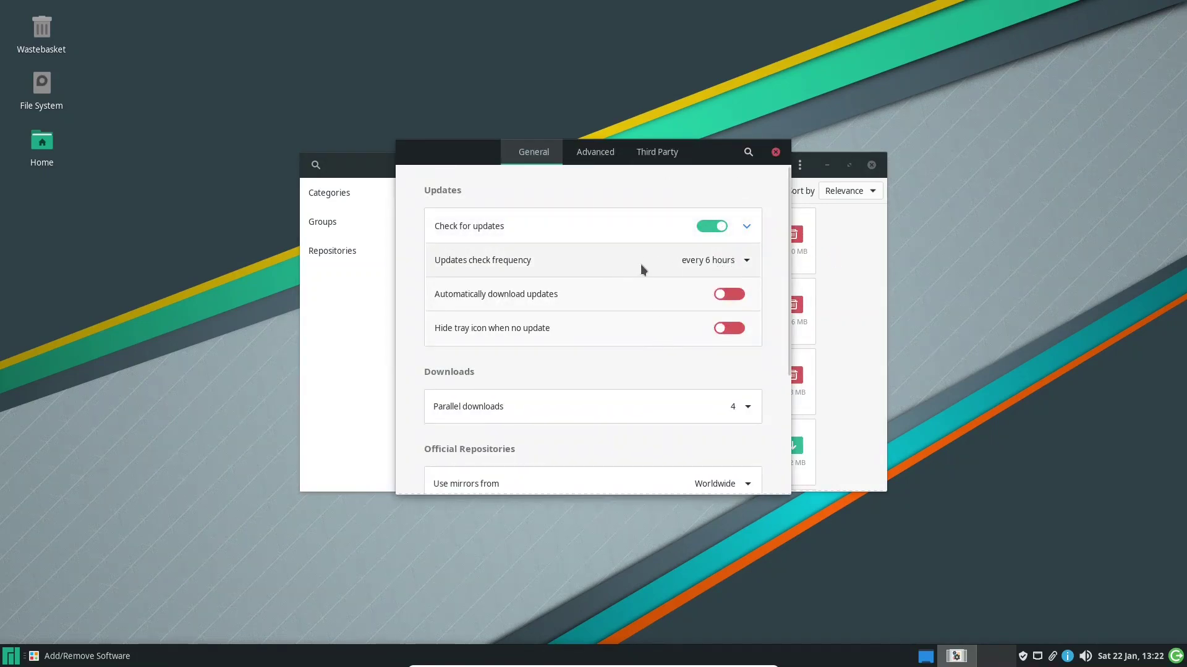
Enable AUR support and AUR update checks in the Third Party settings, then return to General
click(611, 161)
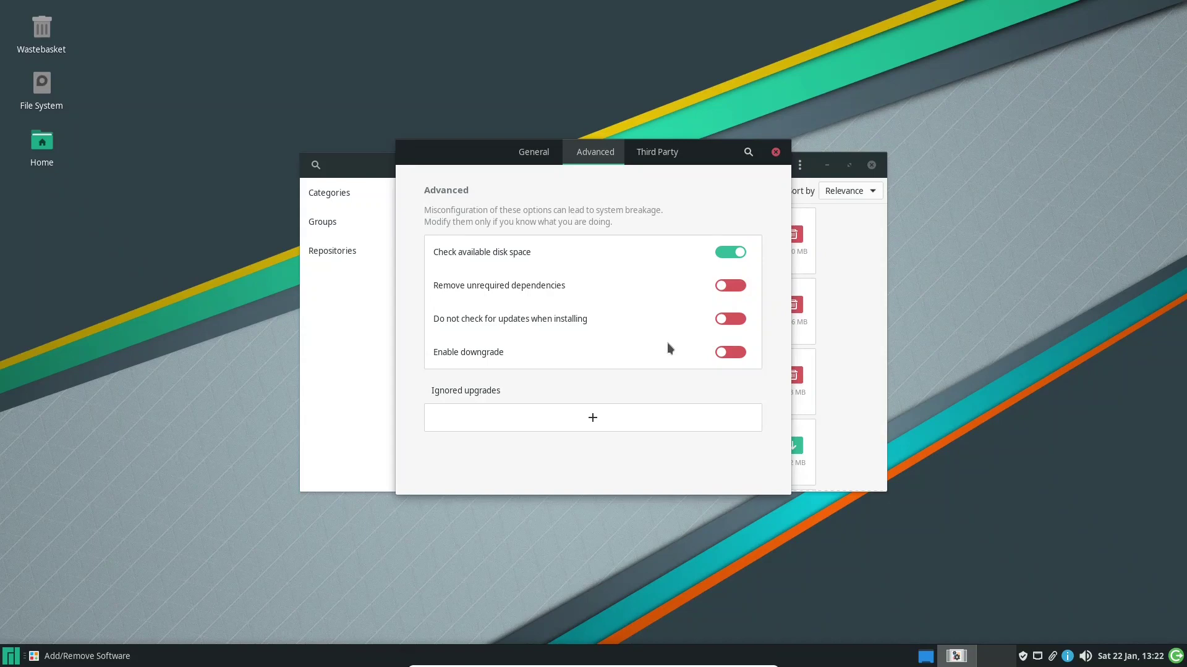
click(653, 155)
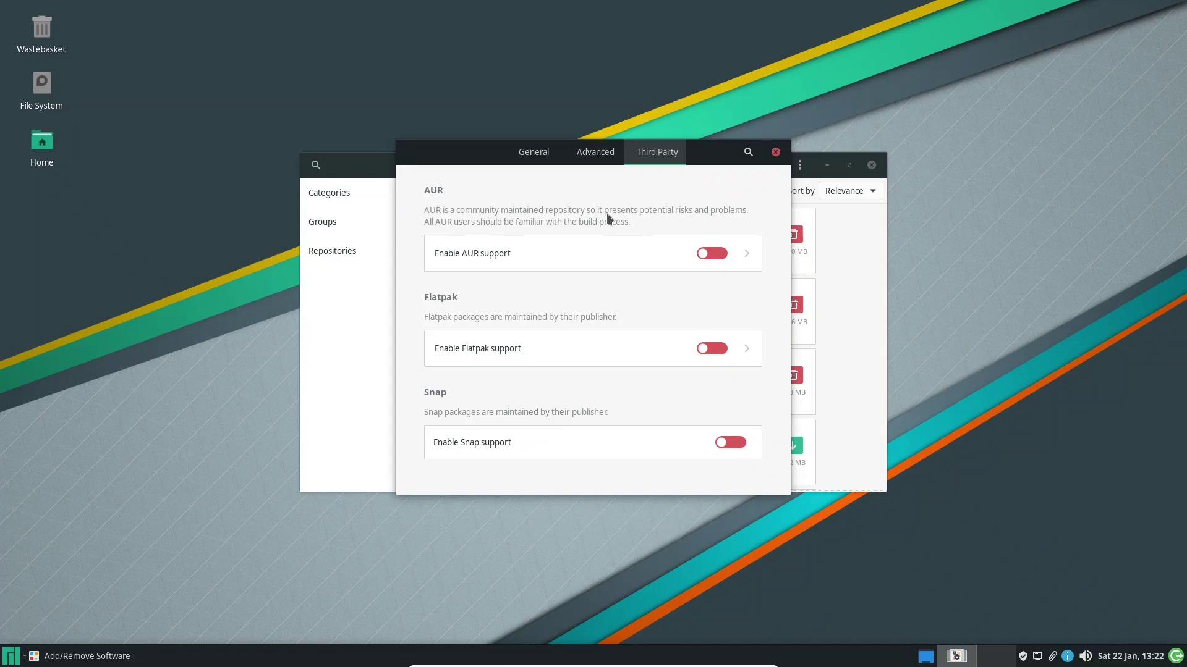
click(712, 254)
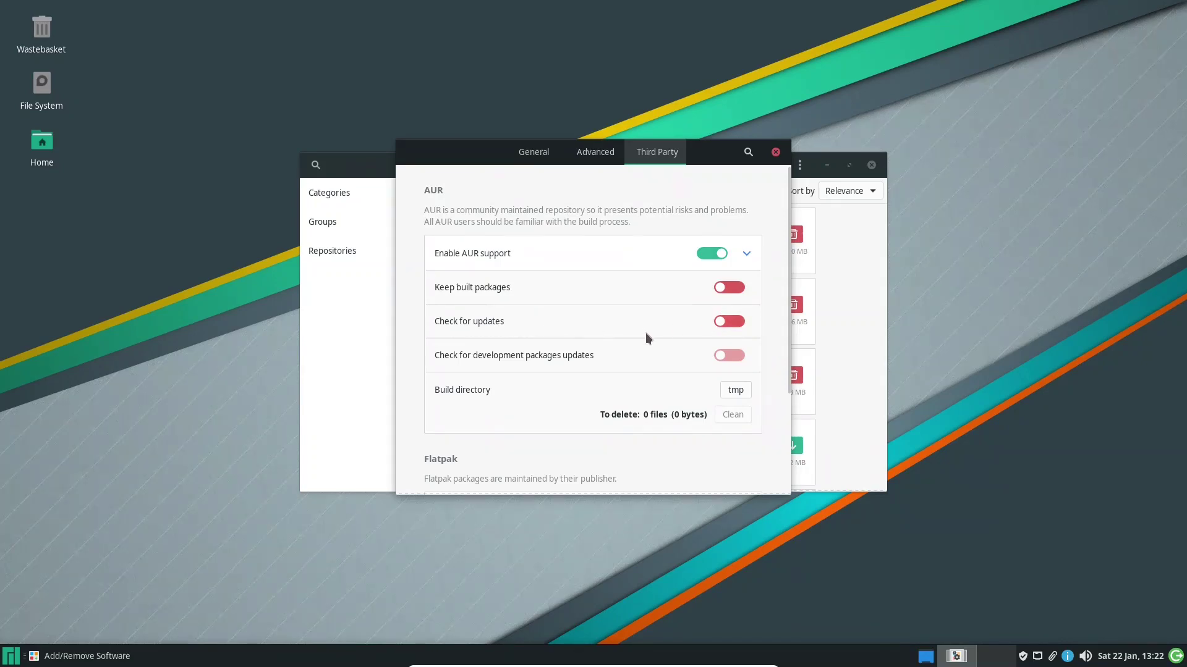
click(730, 323)
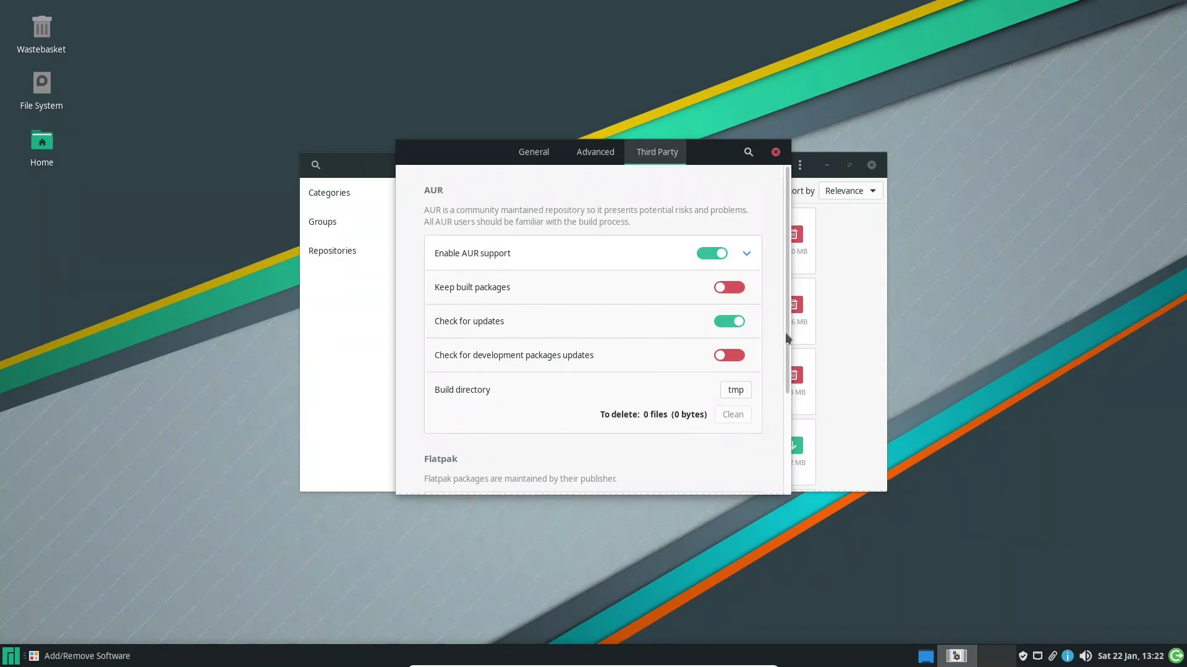
drag(786, 338, 792, 437)
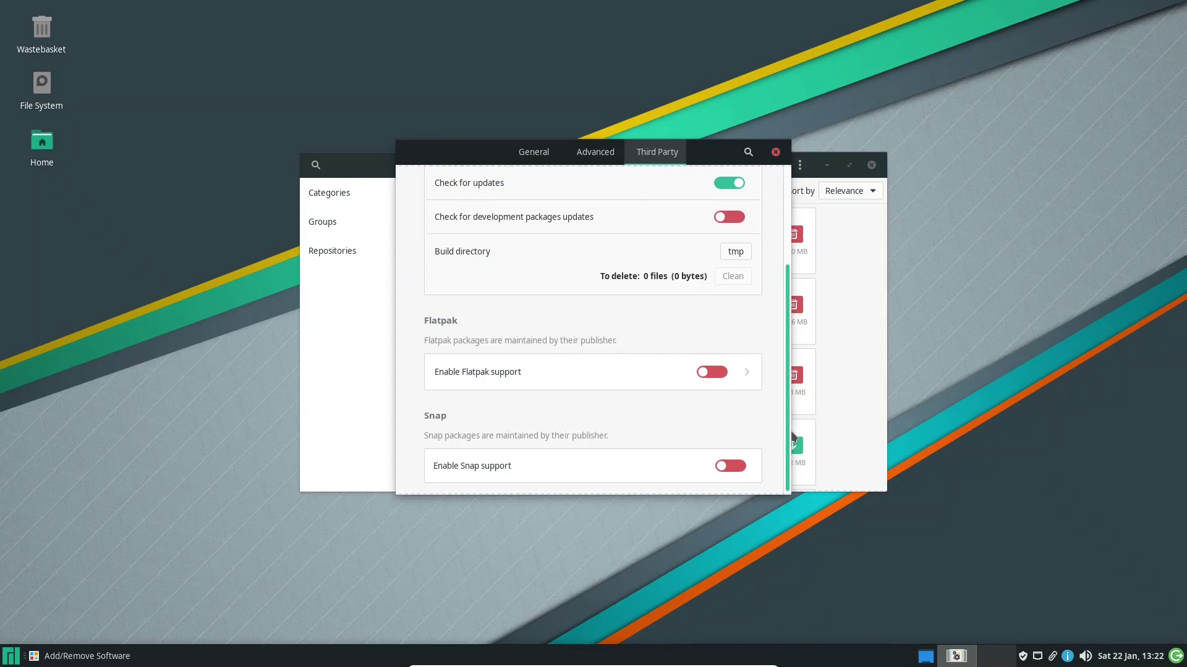
drag(792, 436, 780, 417)
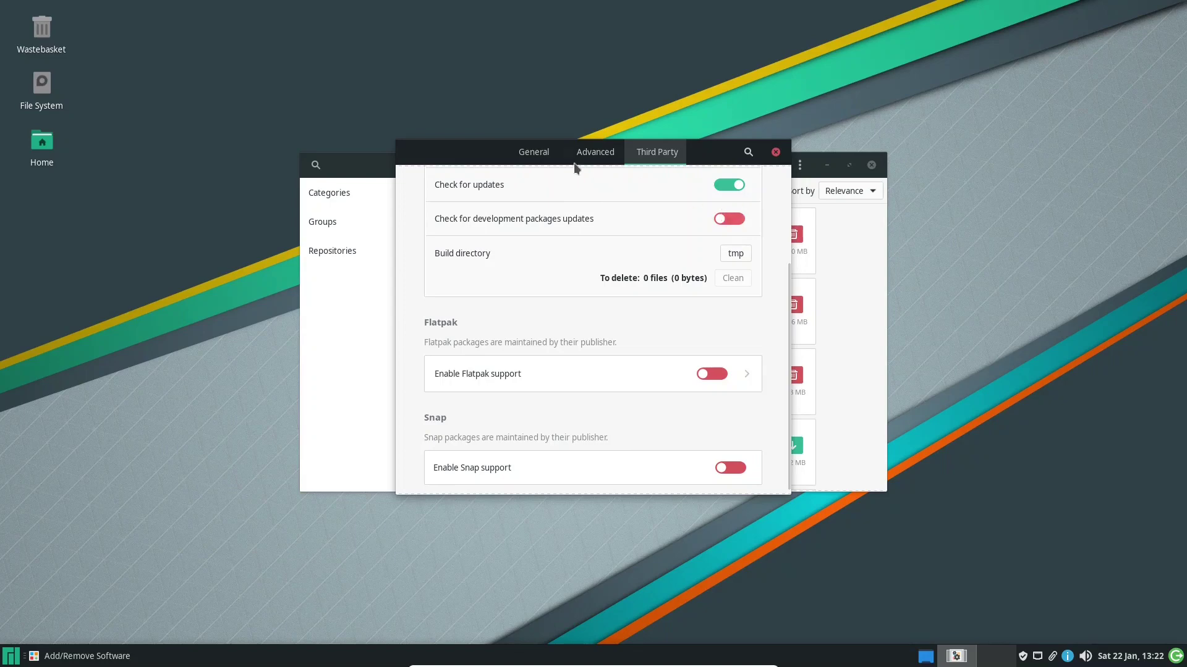
click(520, 159)
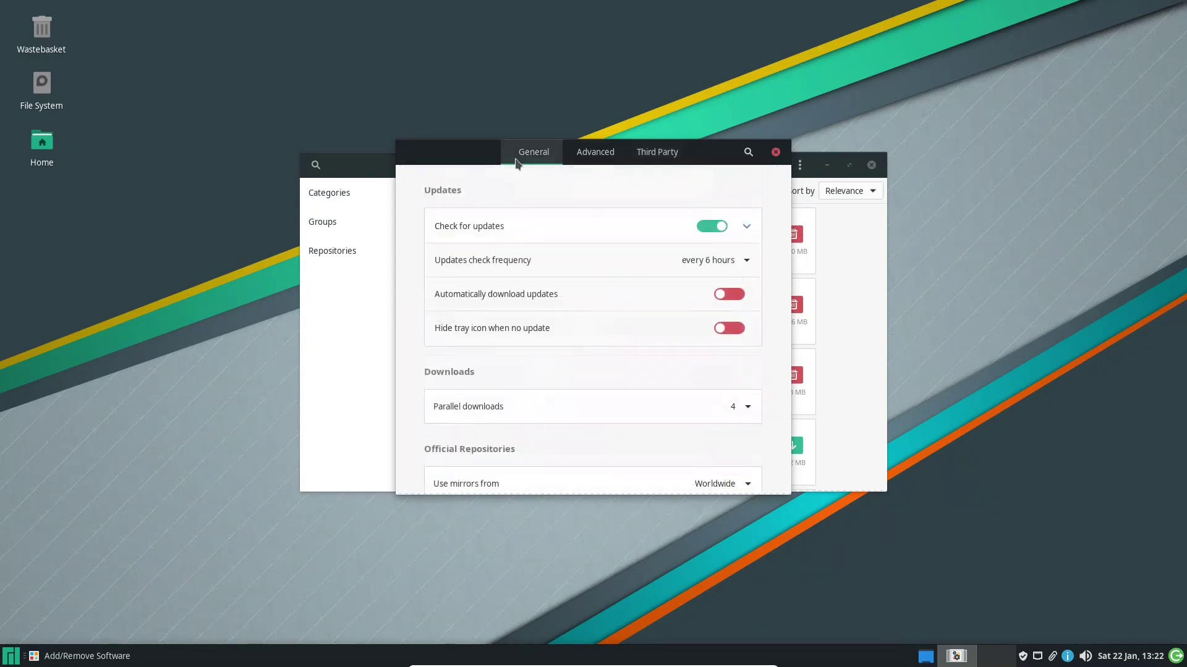
Close Preferences and confirm in Updates that the system is up to date
click(775, 152)
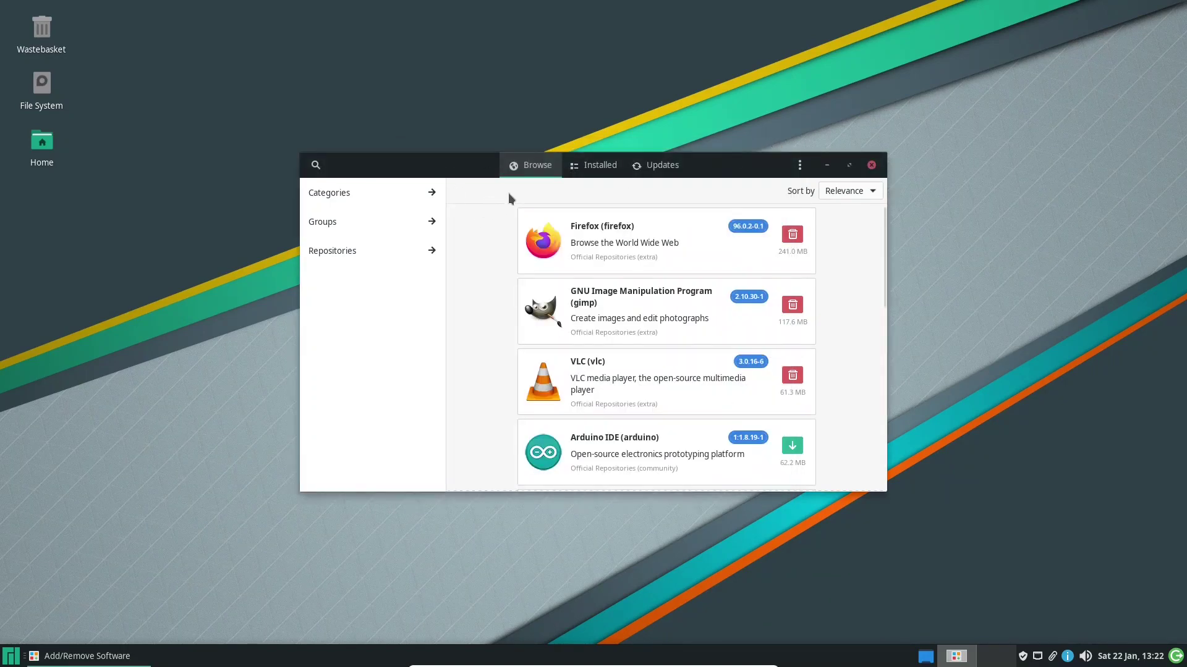
click(659, 168)
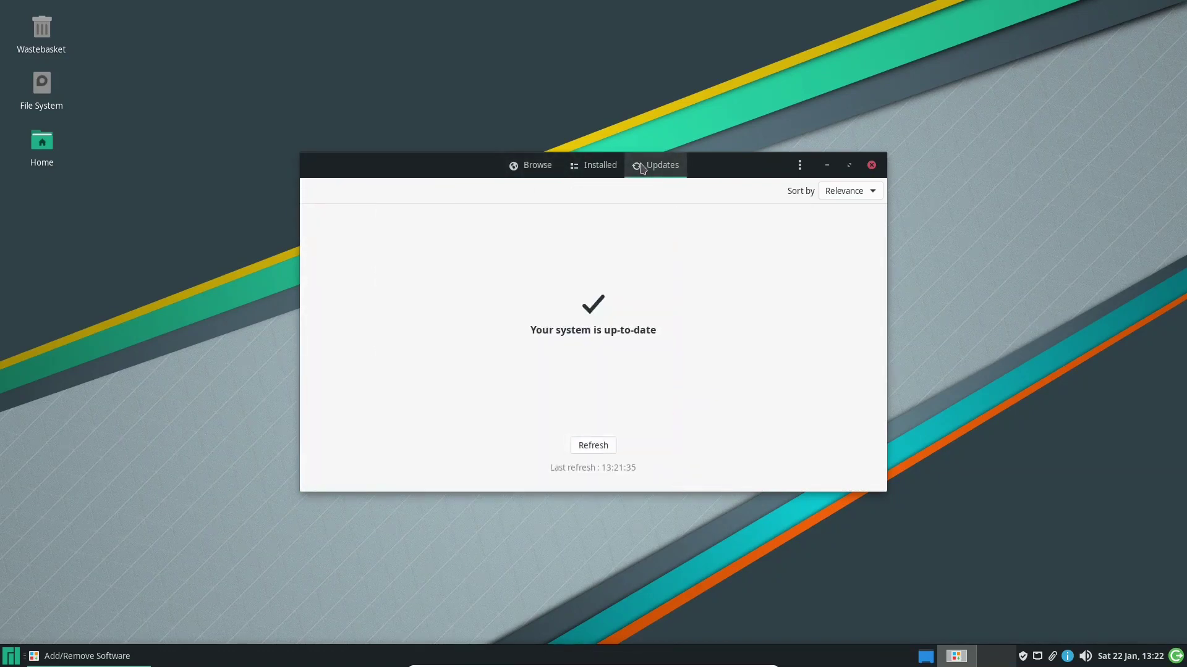
click(523, 173)
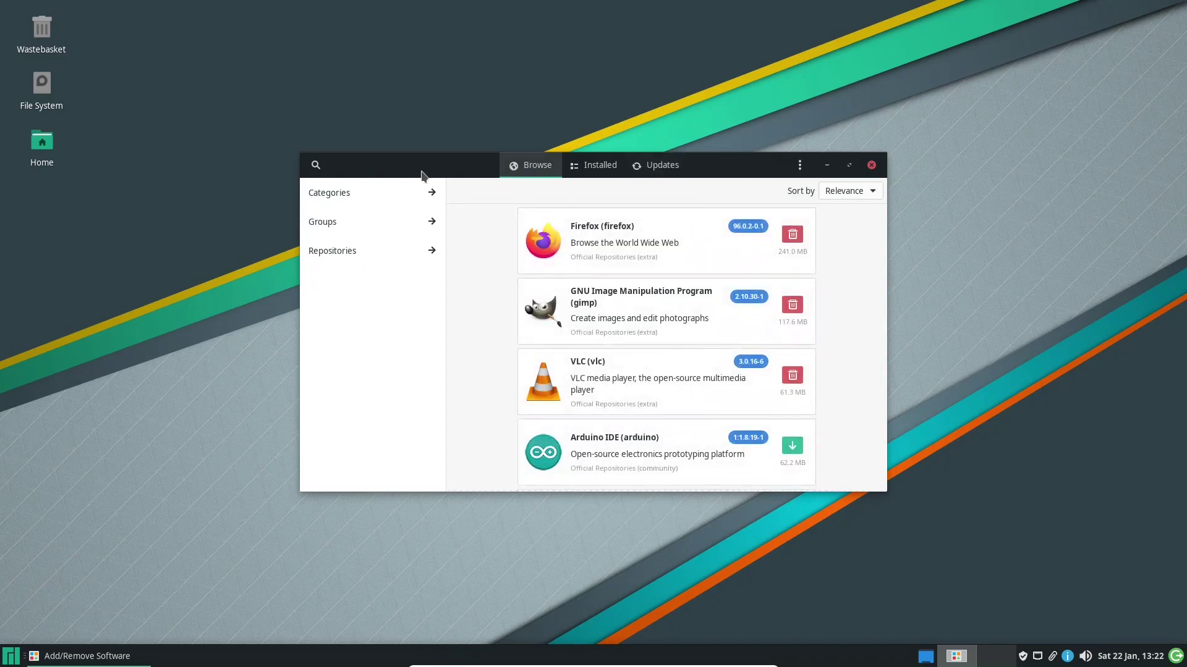
Look at the Repositories list, go back to Browse and start a package search
click(355, 252)
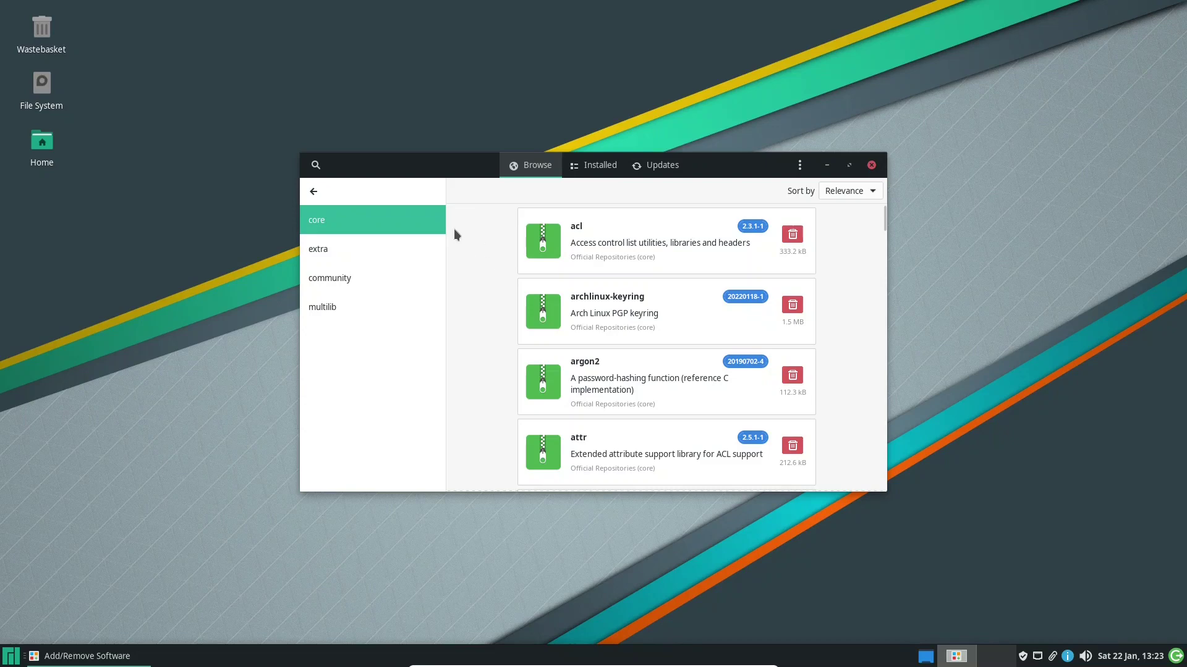
click(313, 191)
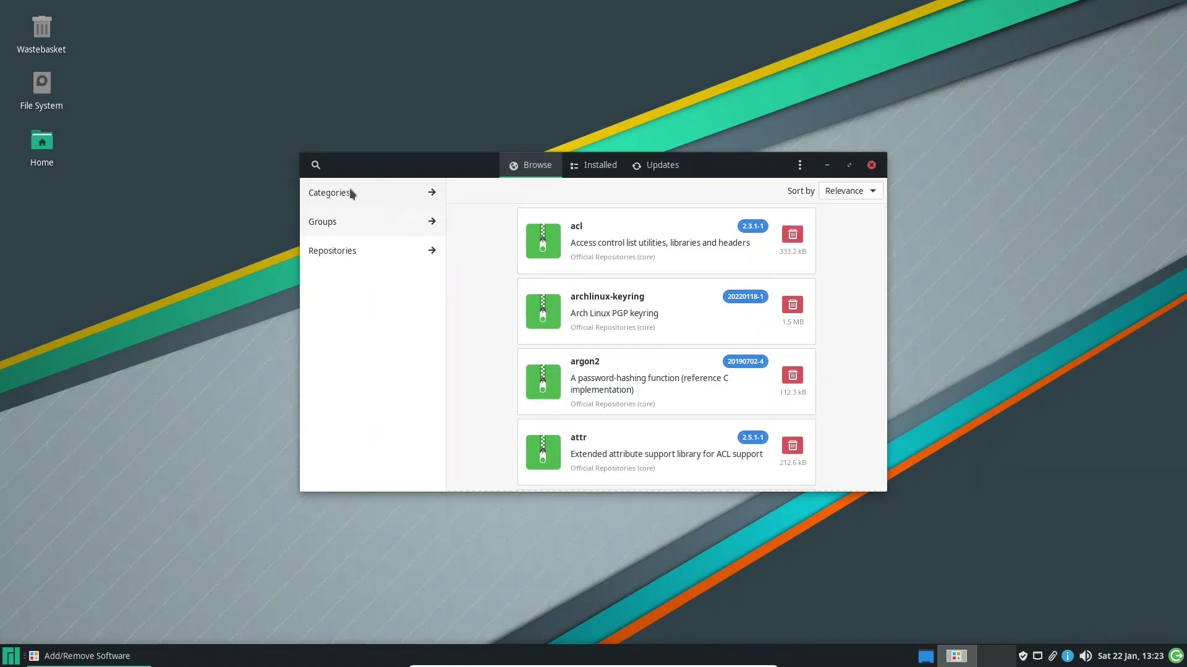
click(363, 172)
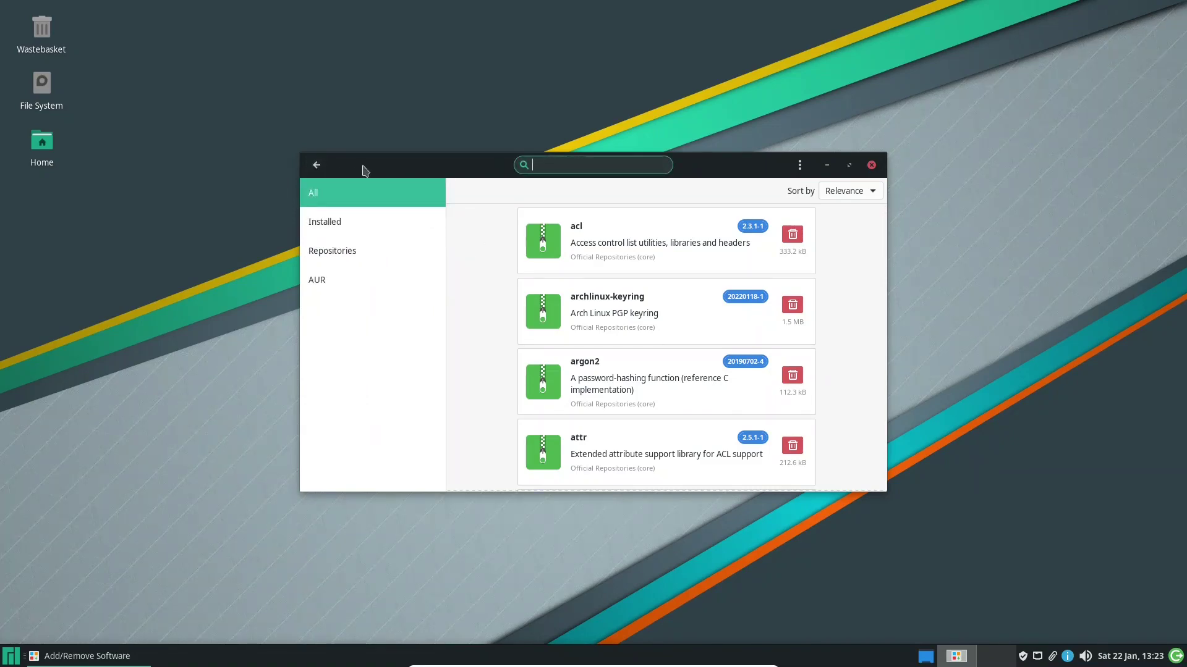
Search for 'yay' and install yay 11.1.0-1 from community without optional dependencies
text(yay)
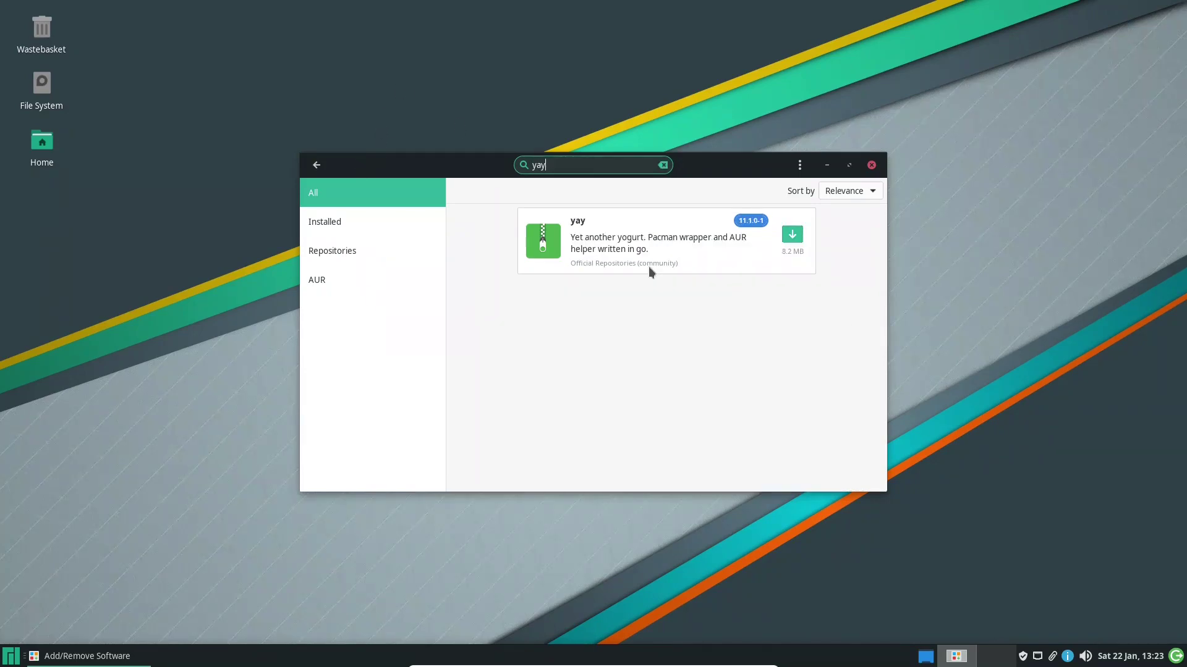
click(792, 236)
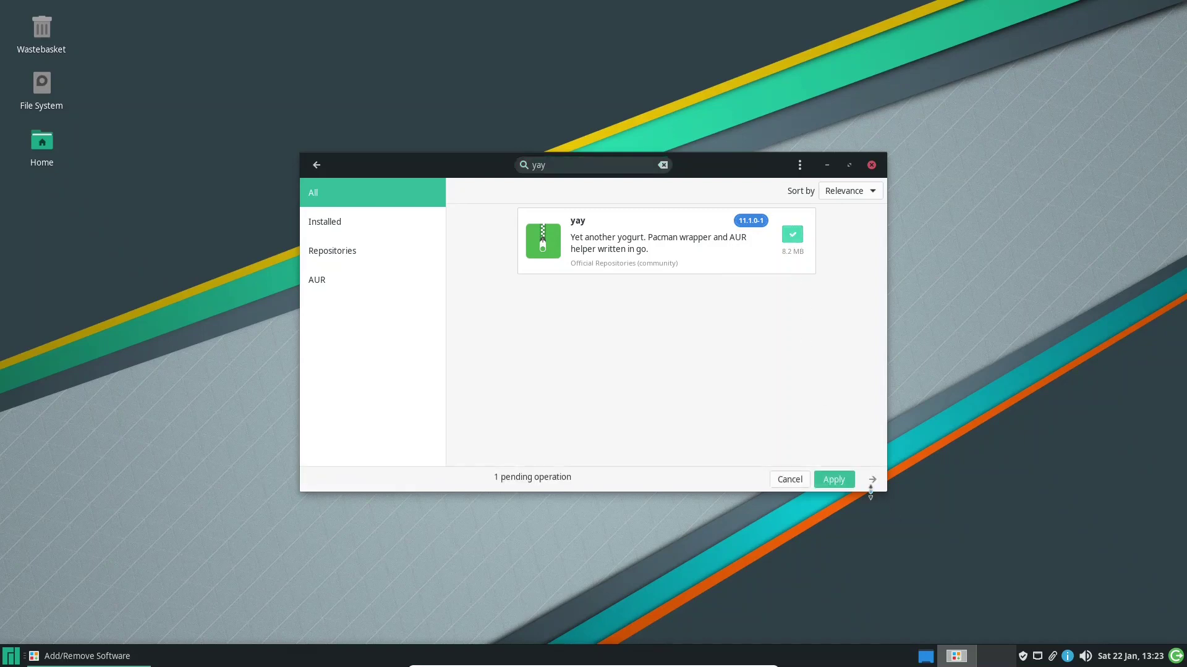
click(843, 483)
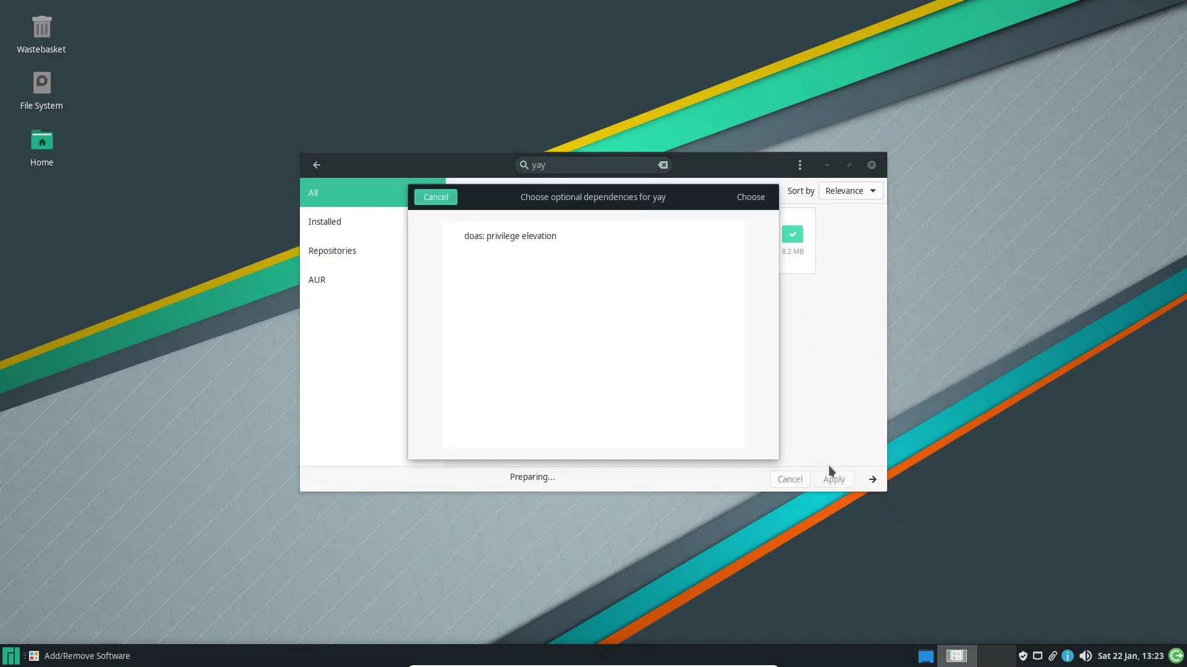
click(749, 197)
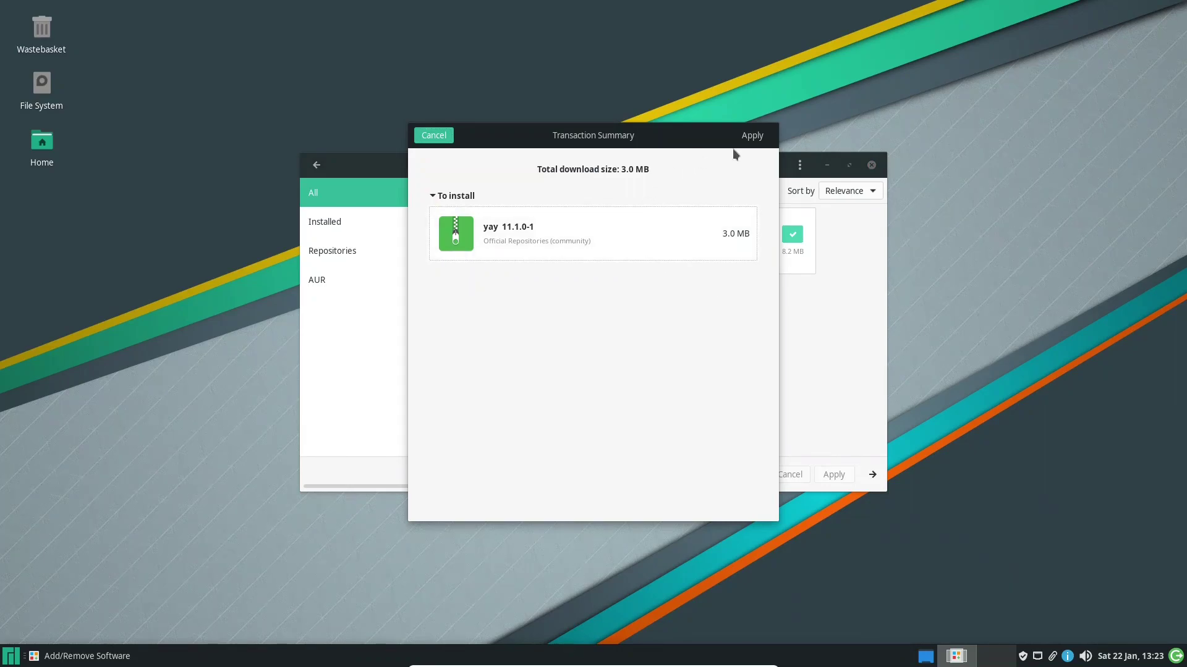
click(770, 134)
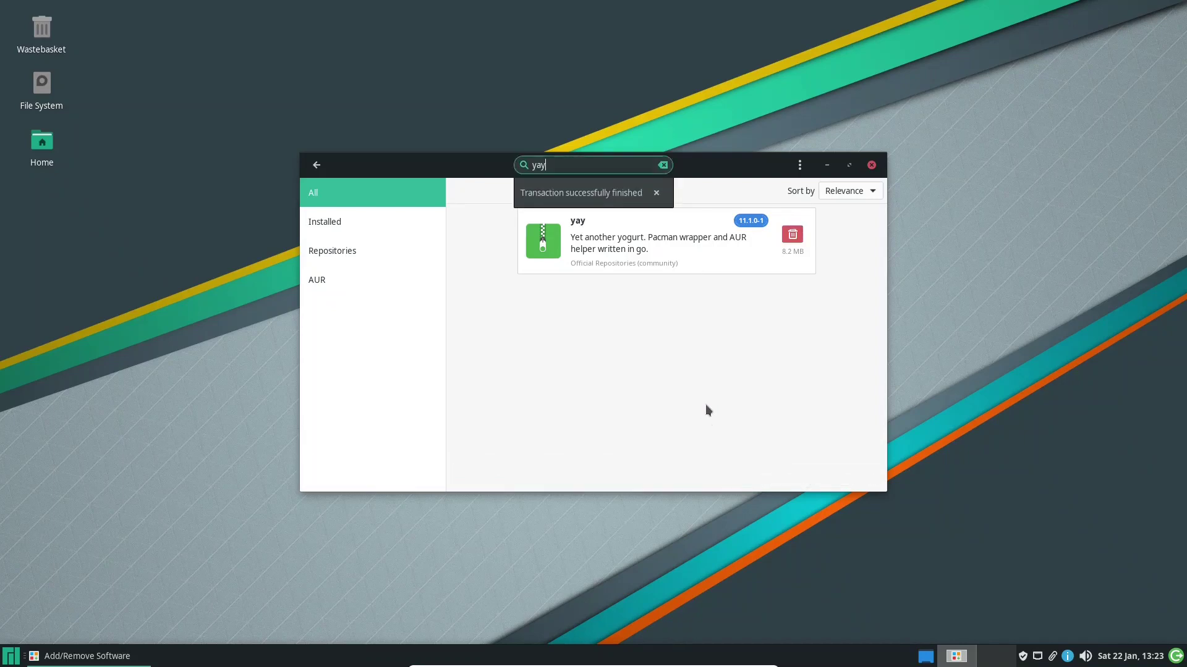
click(10, 656)
Run 'yay -Syu' in a new terminal with the sudo password, then close the terminal
click(45, 390)
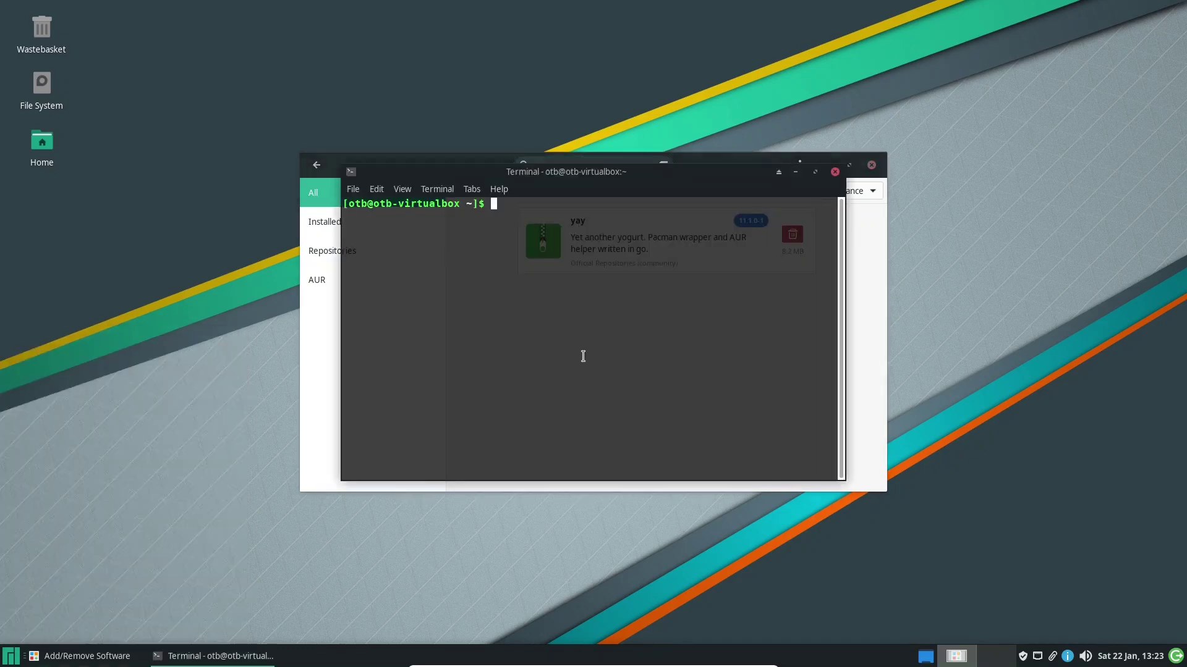
text(yay -Syu)
key(Return)
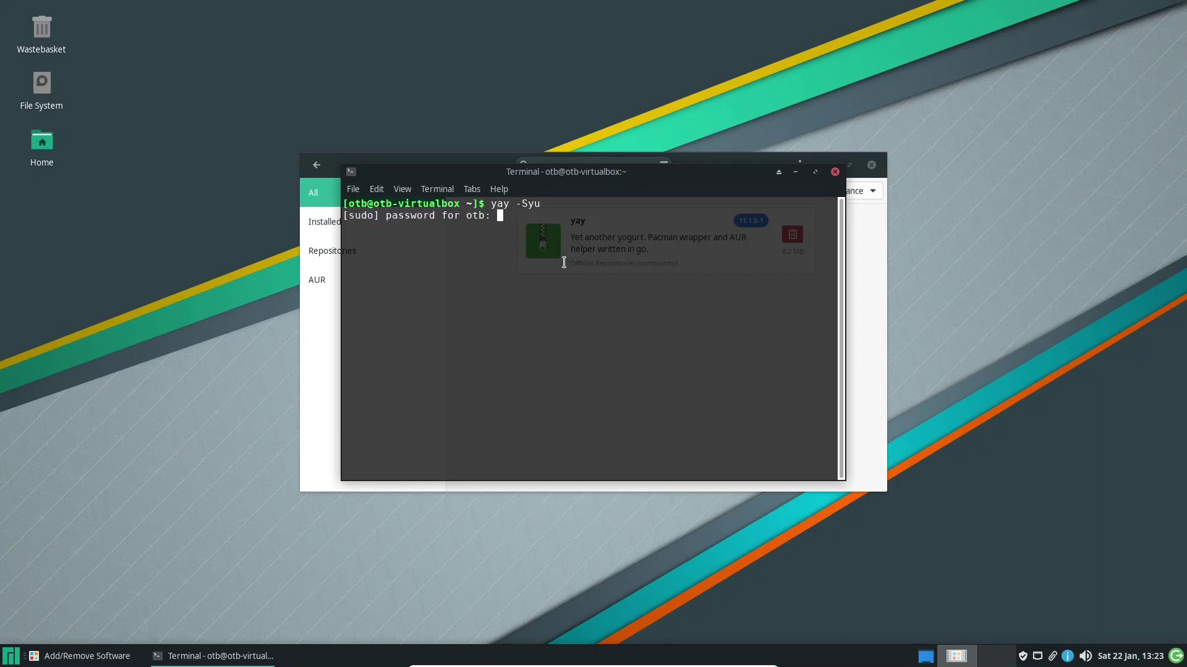
key(Return)
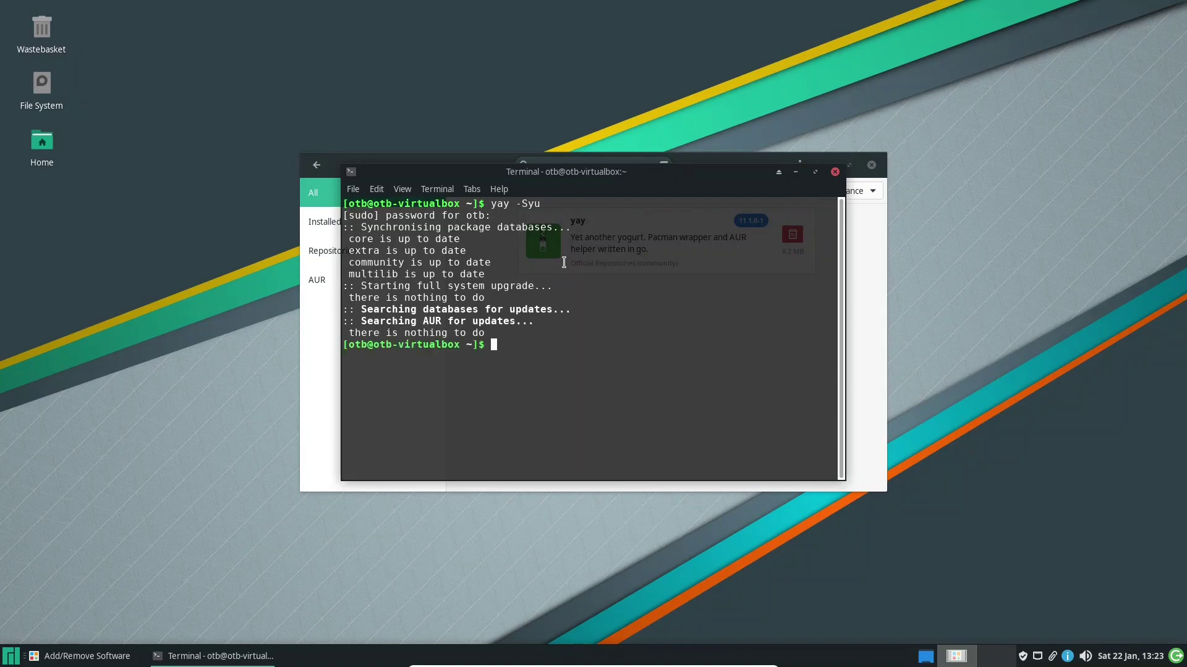
click(835, 172)
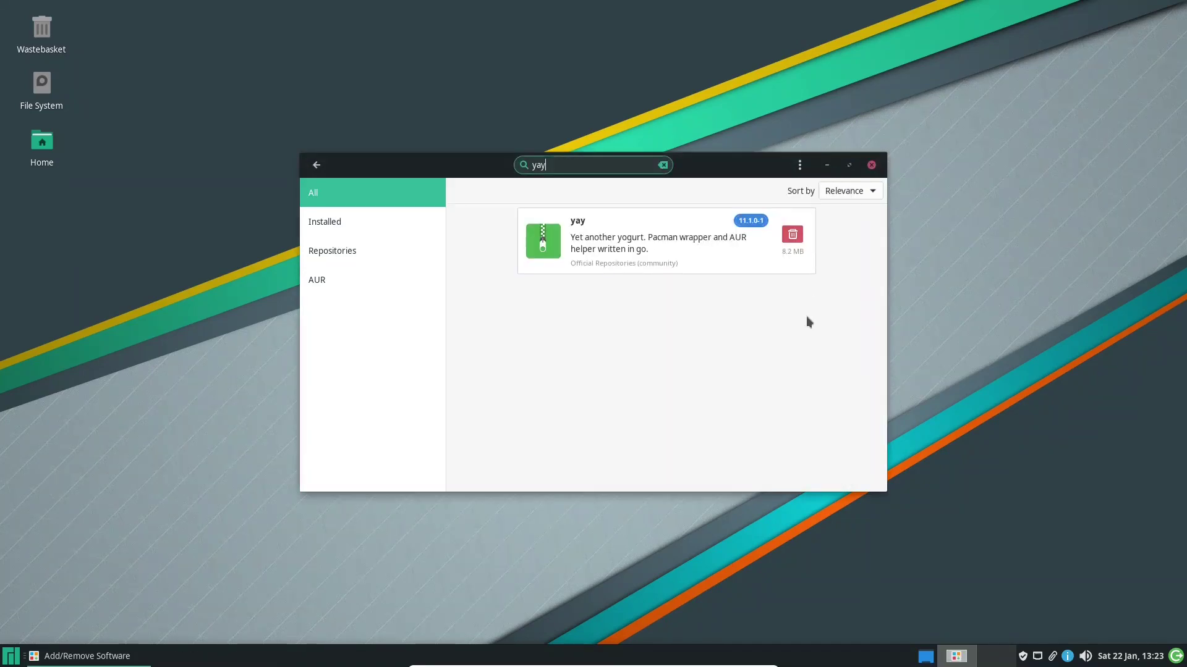
Leave search mode, then close and relaunch Add/Remove Software
click(317, 165)
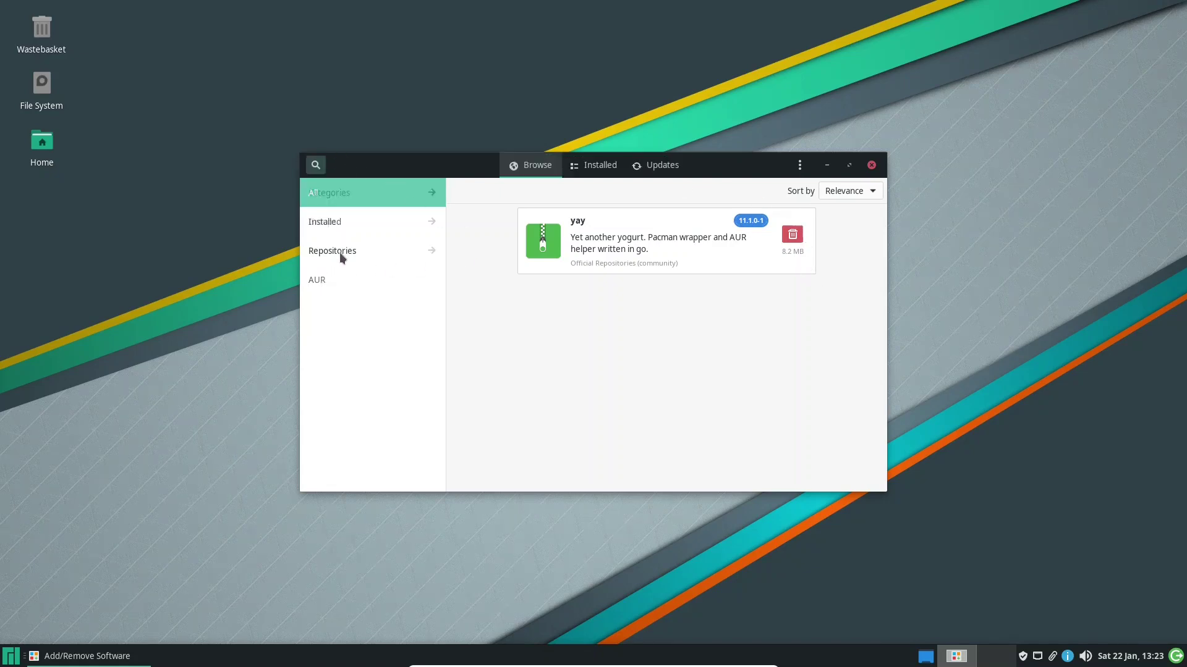
key(alt+F4)
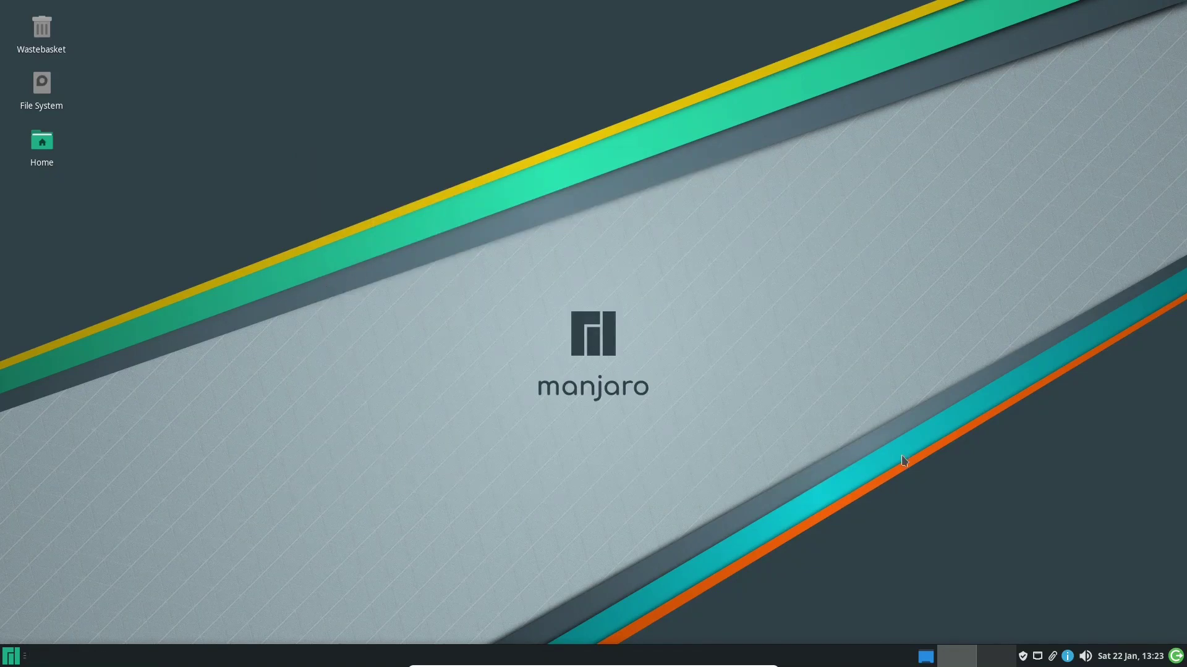
click(1023, 656)
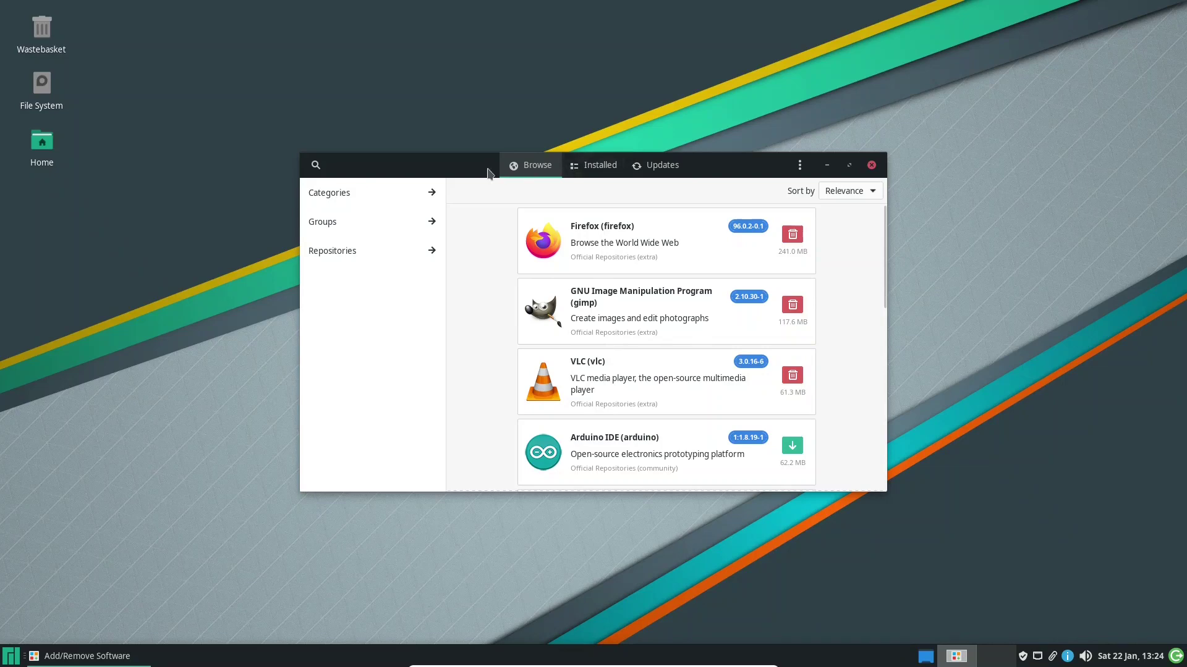
Browse packages by repository, then choose Preferences from the ⋮ menu
click(339, 254)
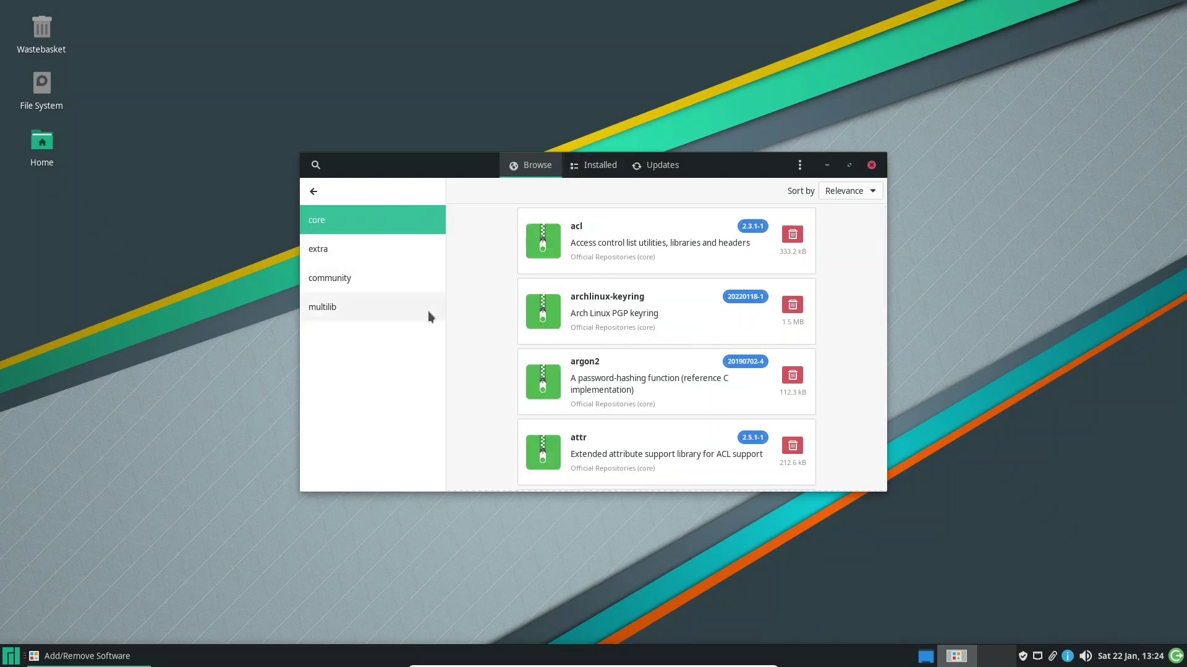
click(314, 193)
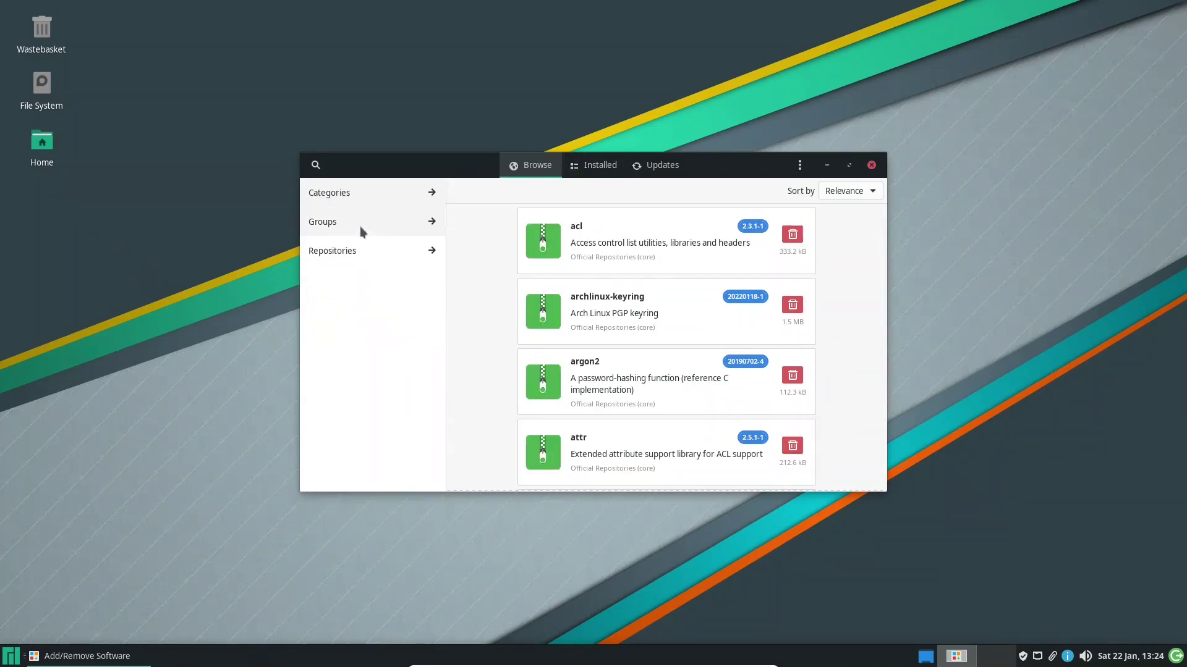
click(343, 249)
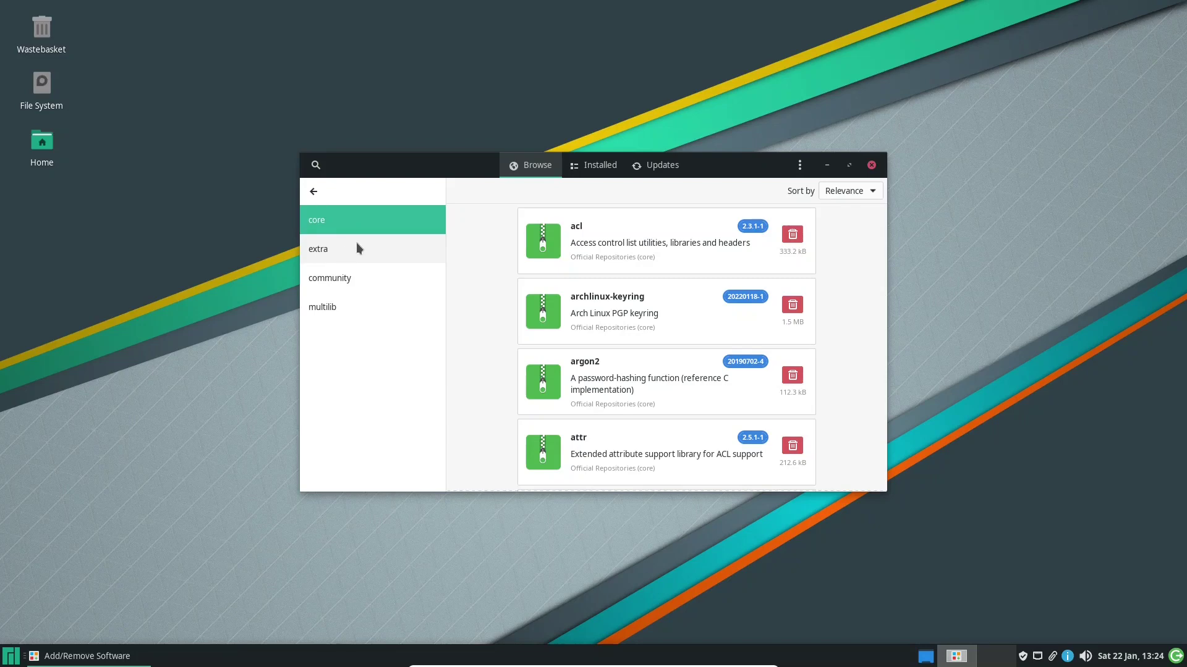
click(799, 165)
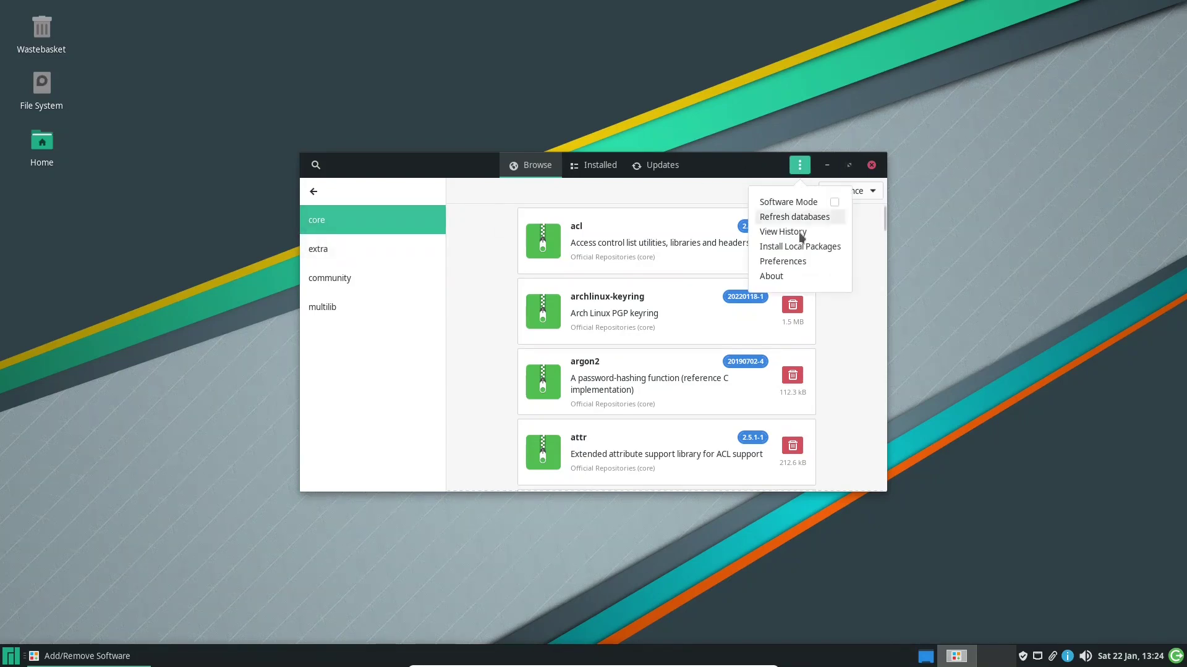
click(794, 261)
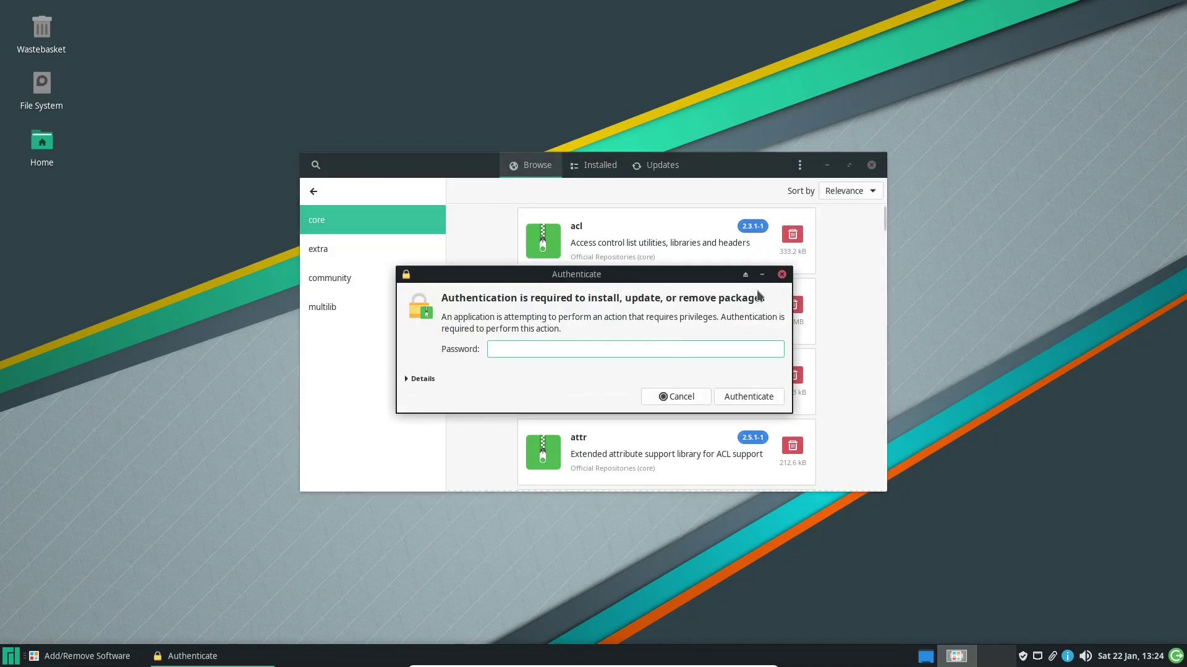
Authenticate, confirm AUR support is still enabled in Third Party, and close Preferences
text(••••••)
key(Return)
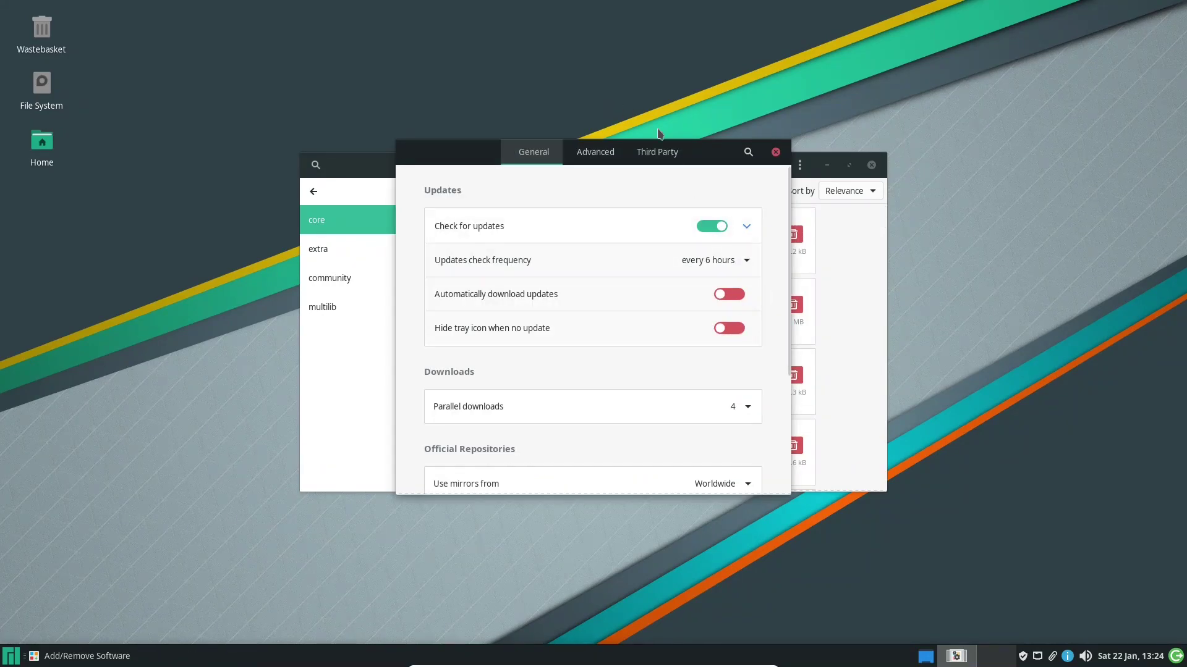
click(659, 153)
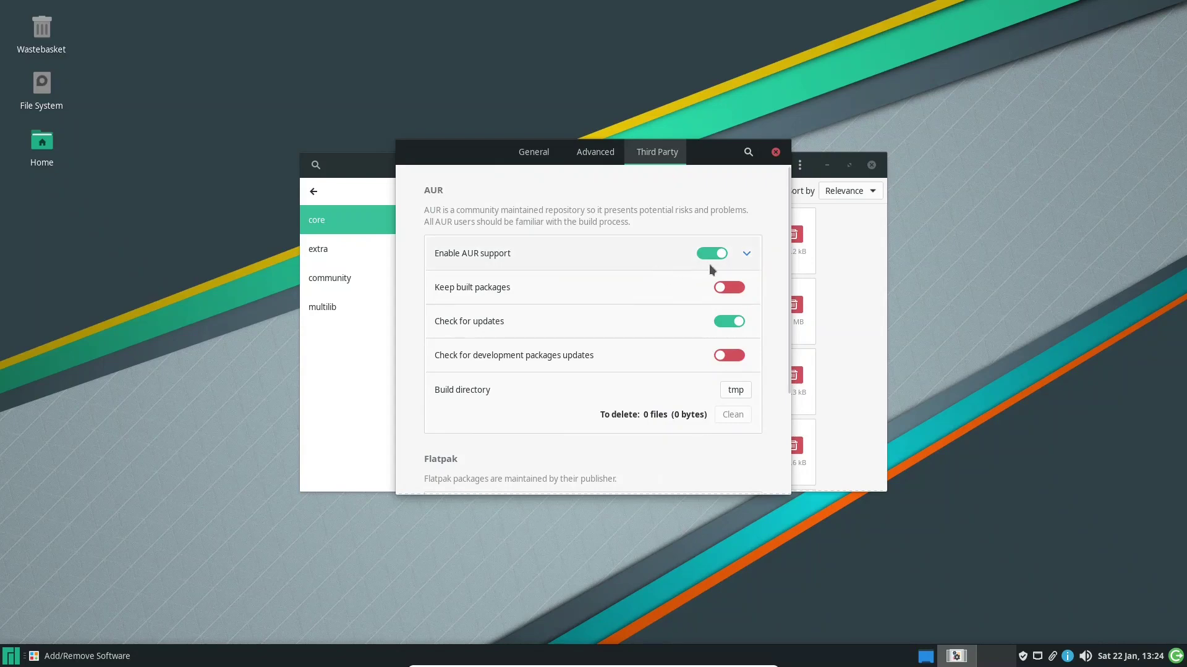
click(746, 257)
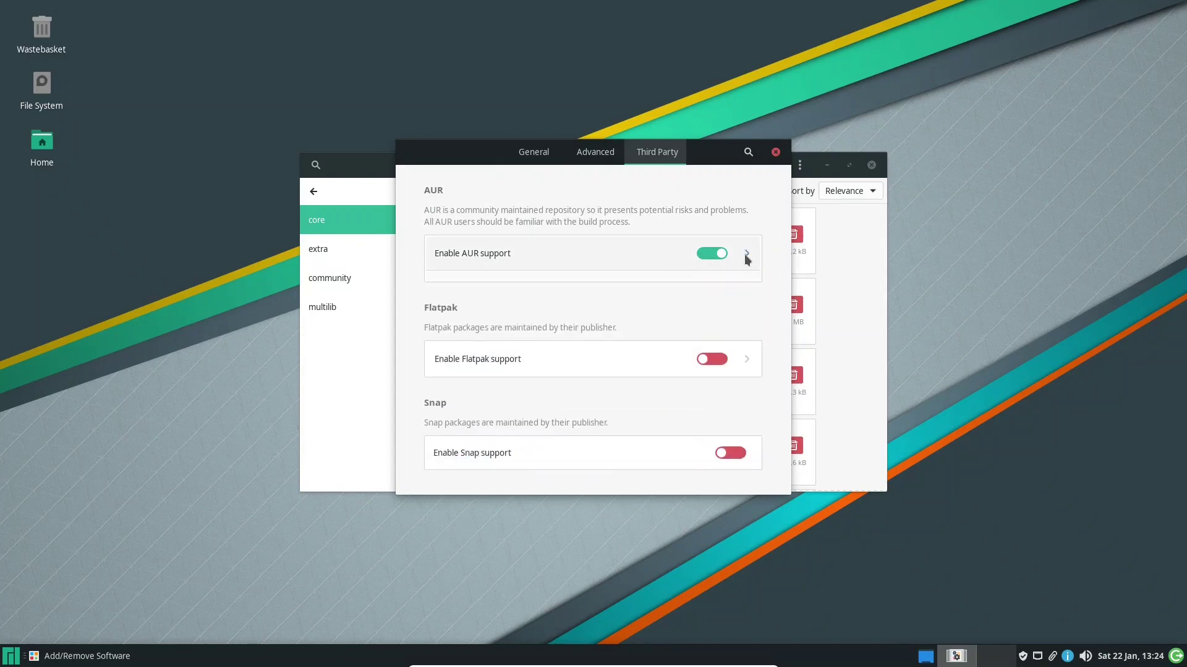
click(745, 257)
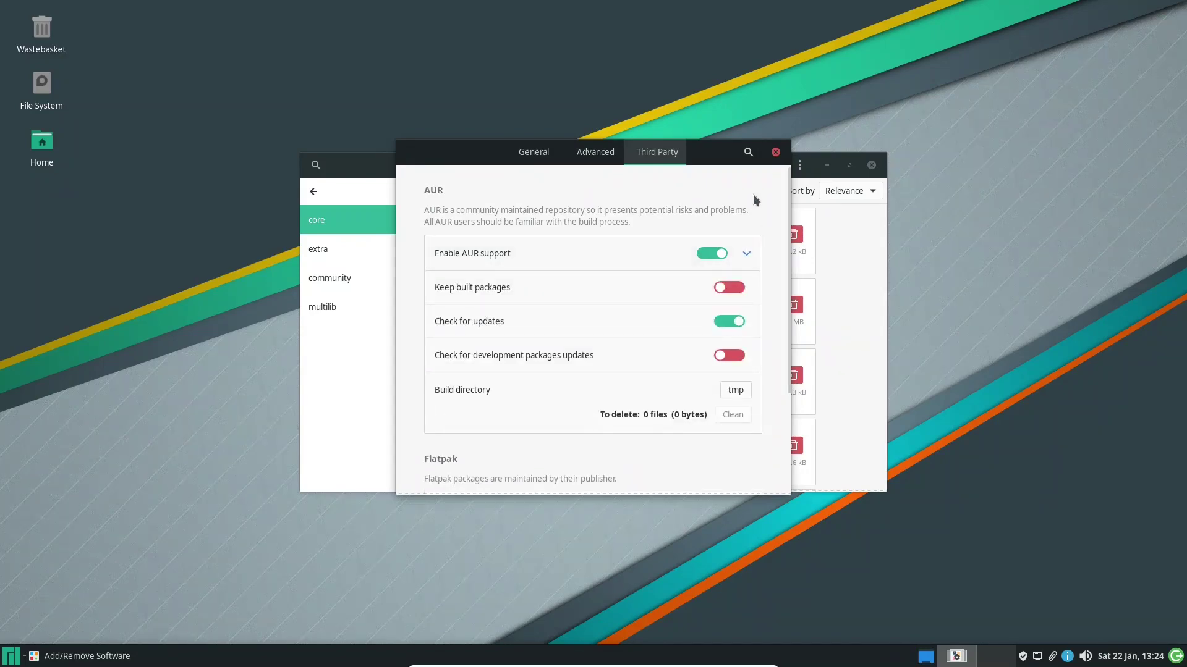
click(775, 152)
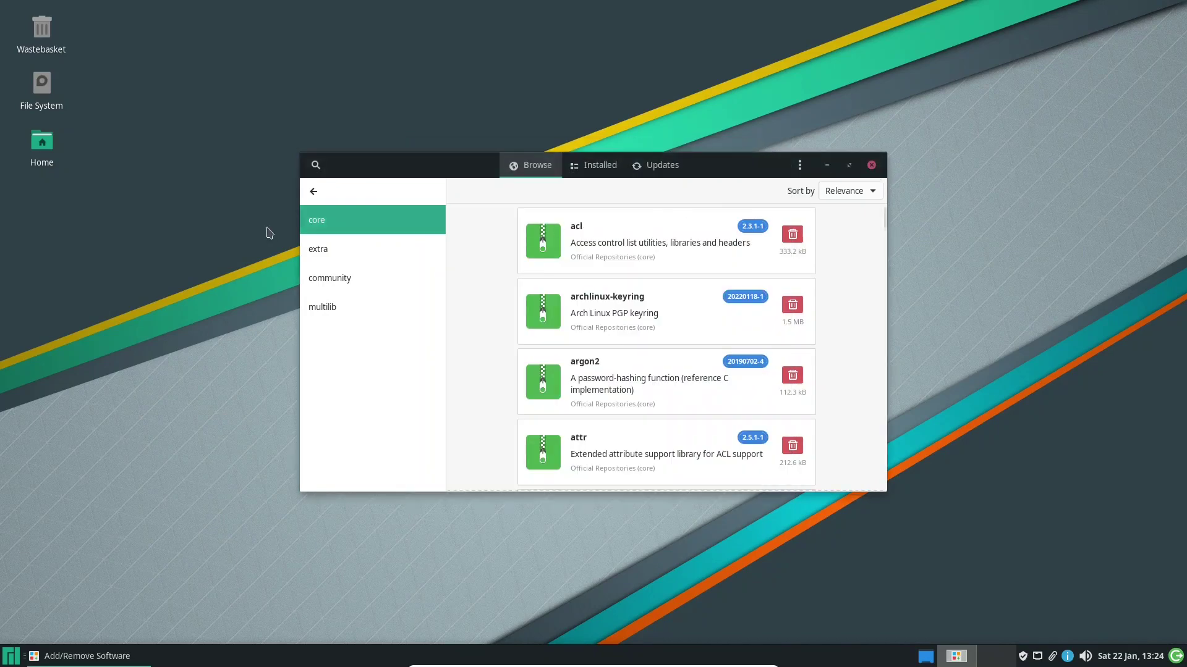
View the core, extra, community and multilib repositories, then close Add/Remove Software
click(314, 191)
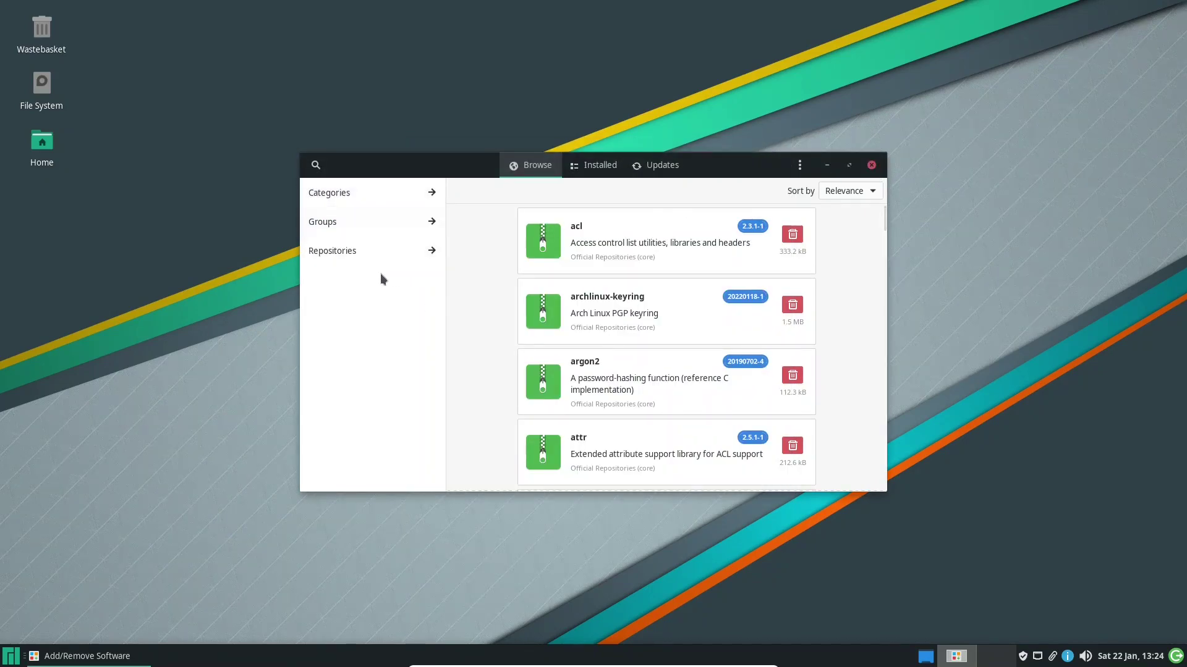
click(365, 260)
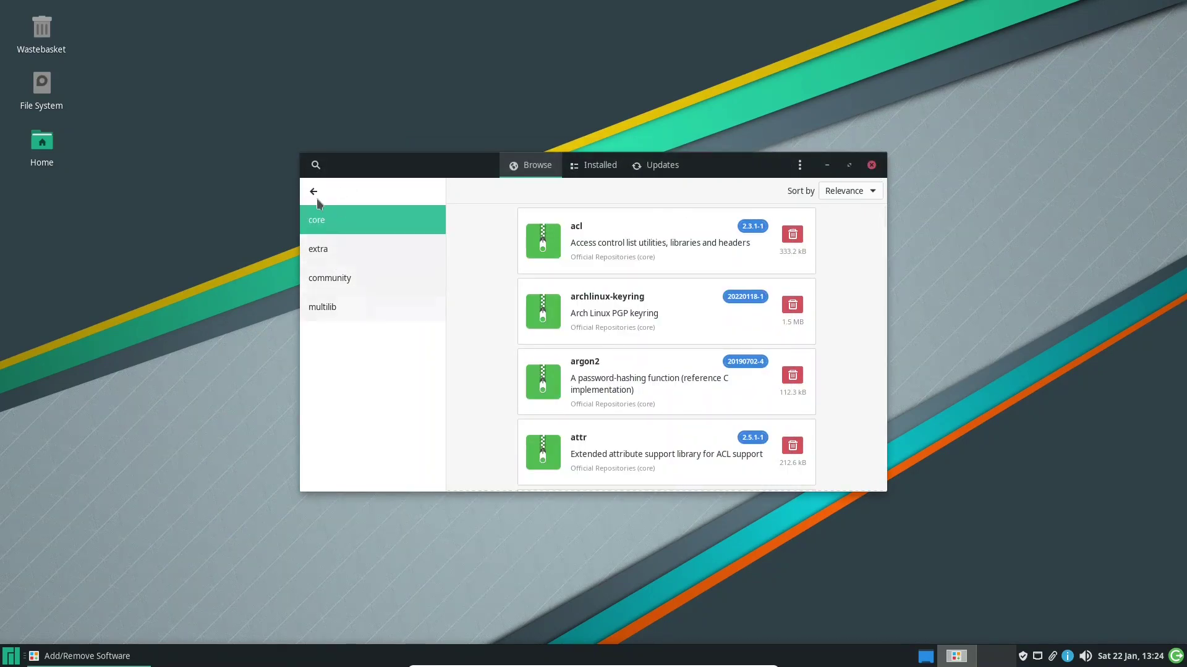
click(870, 165)
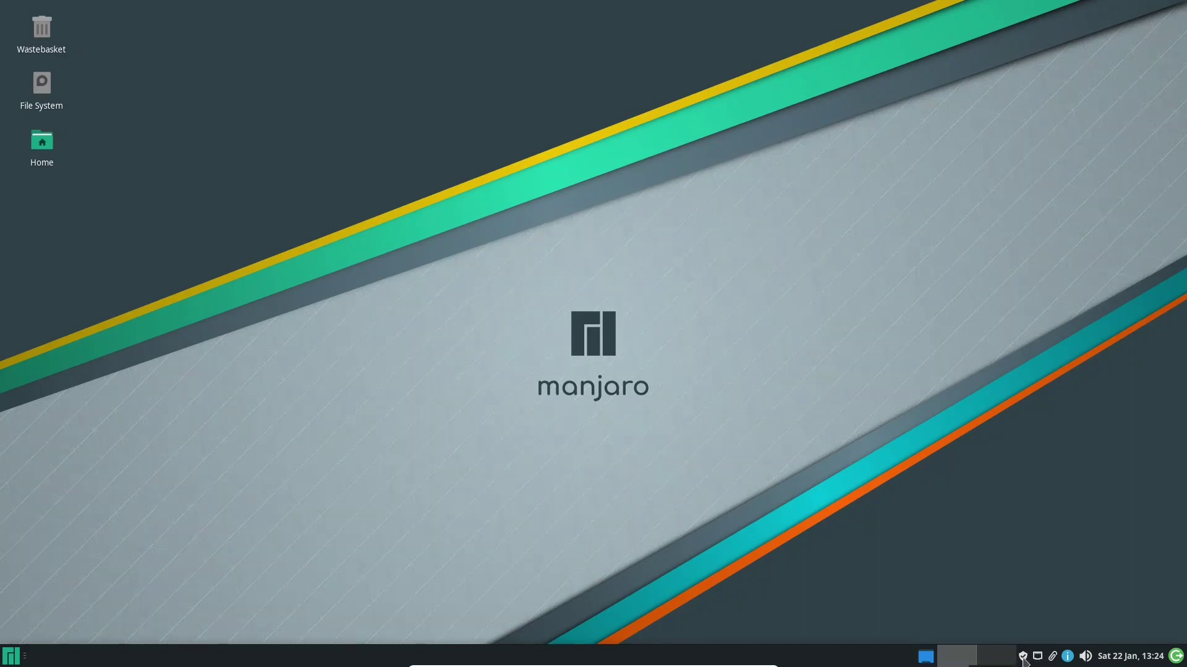
right_click(1037, 658)
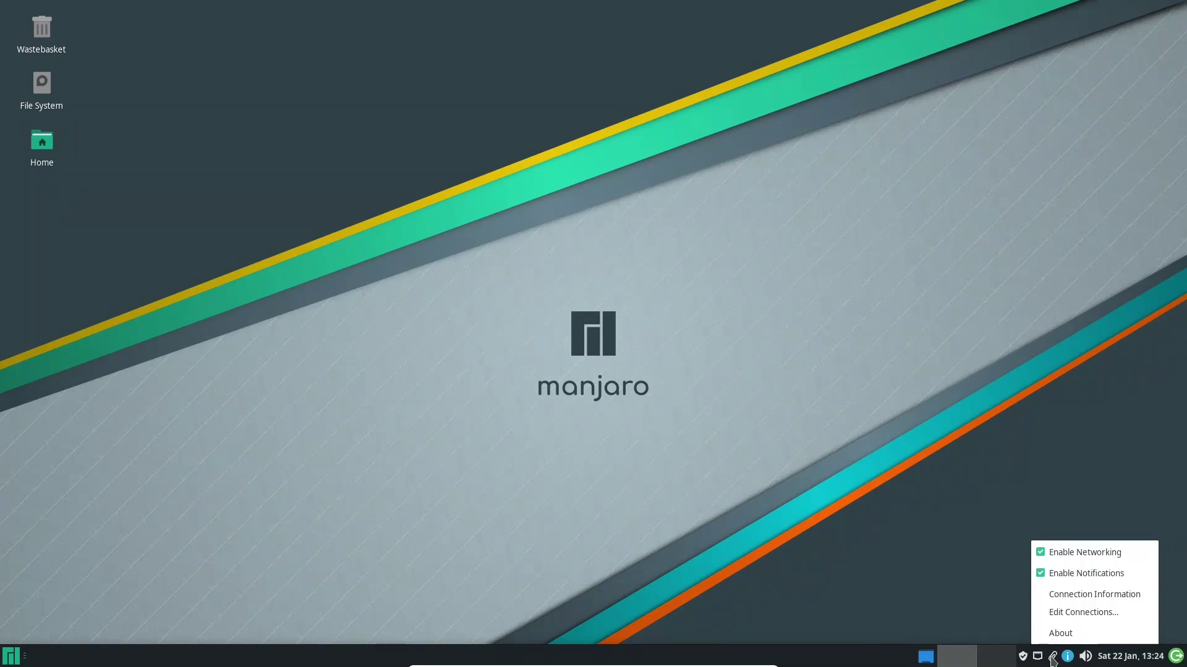
click(1052, 661)
right_click(1052, 660)
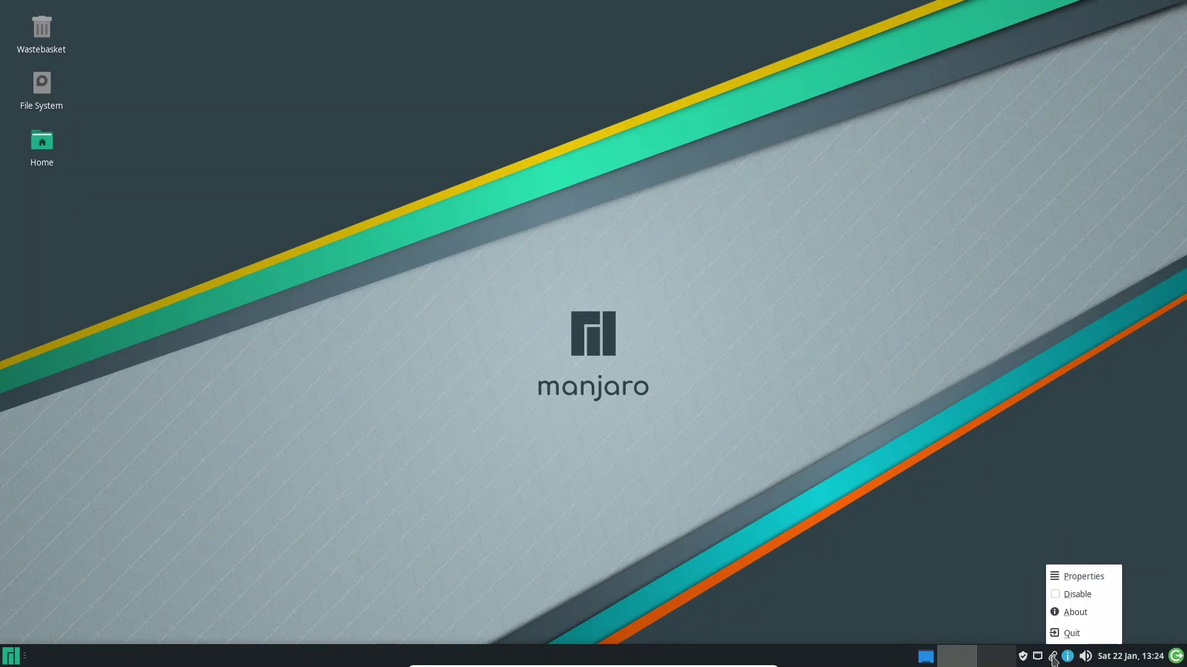
click(1058, 576)
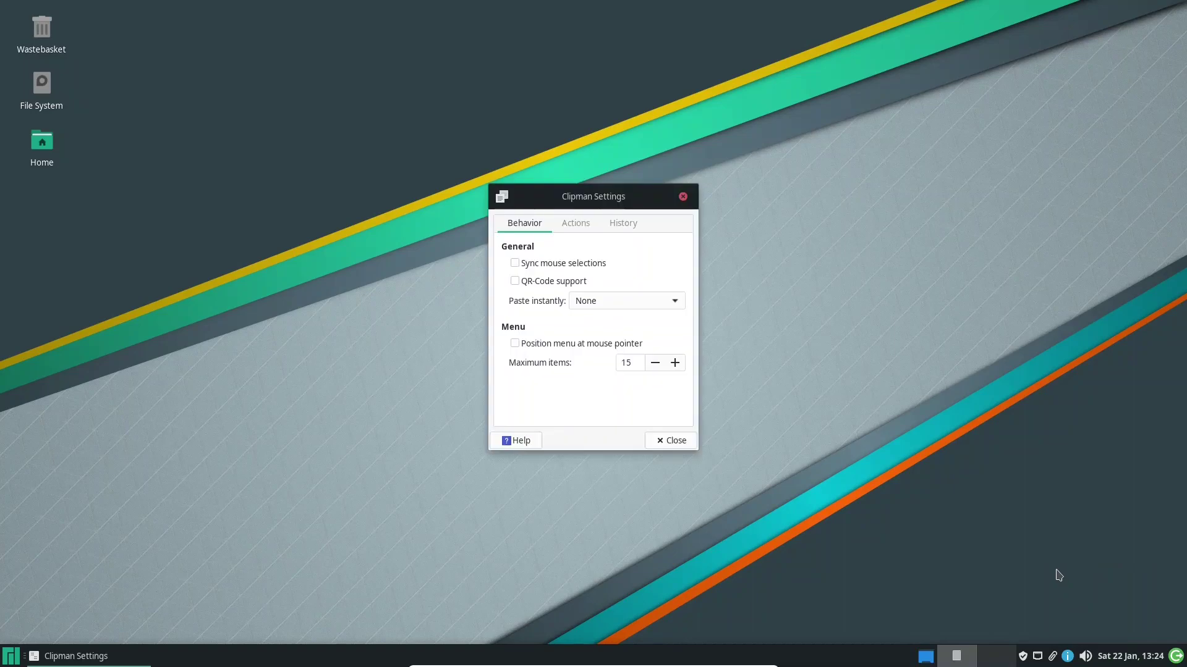
click(682, 197)
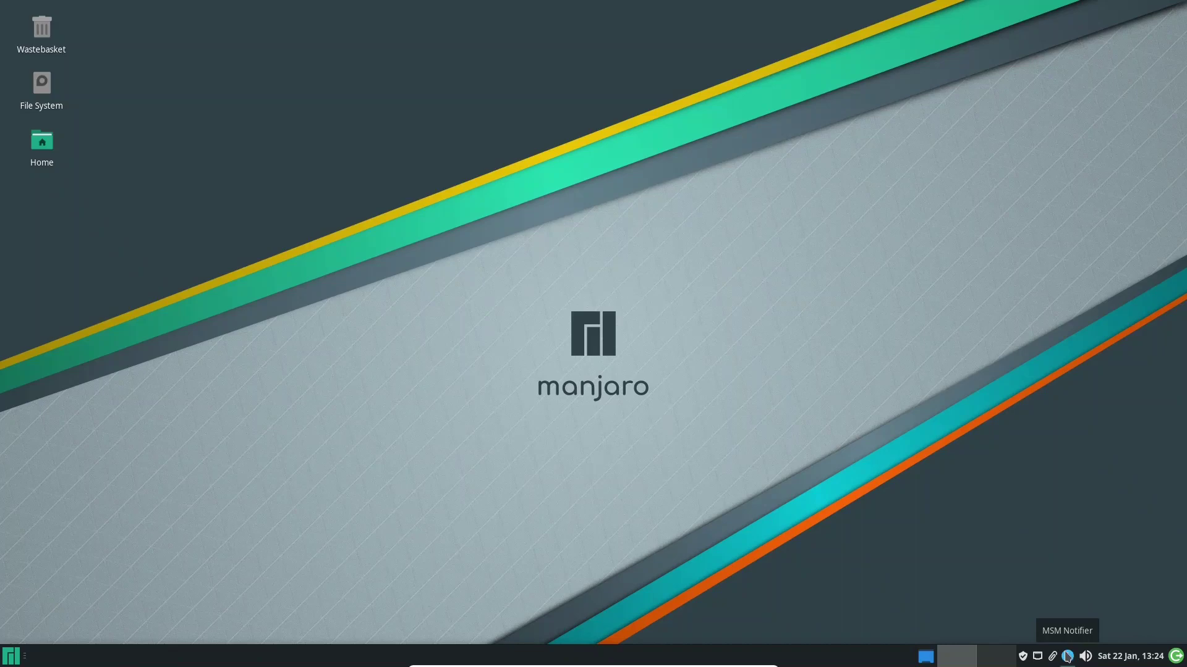
click(1067, 656)
click(1103, 580)
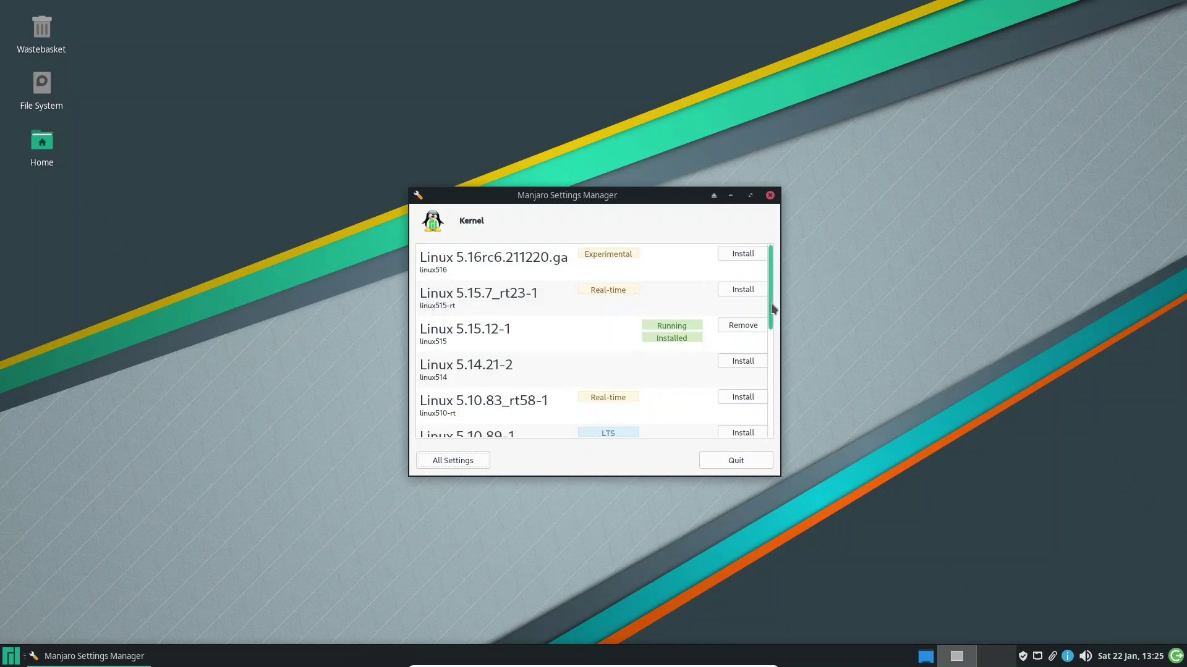
mouse_move(773, 316)
mouse_down()
mouse_move(777, 424)
mouse_move(762, 311)
mouse_up()
click(755, 461)
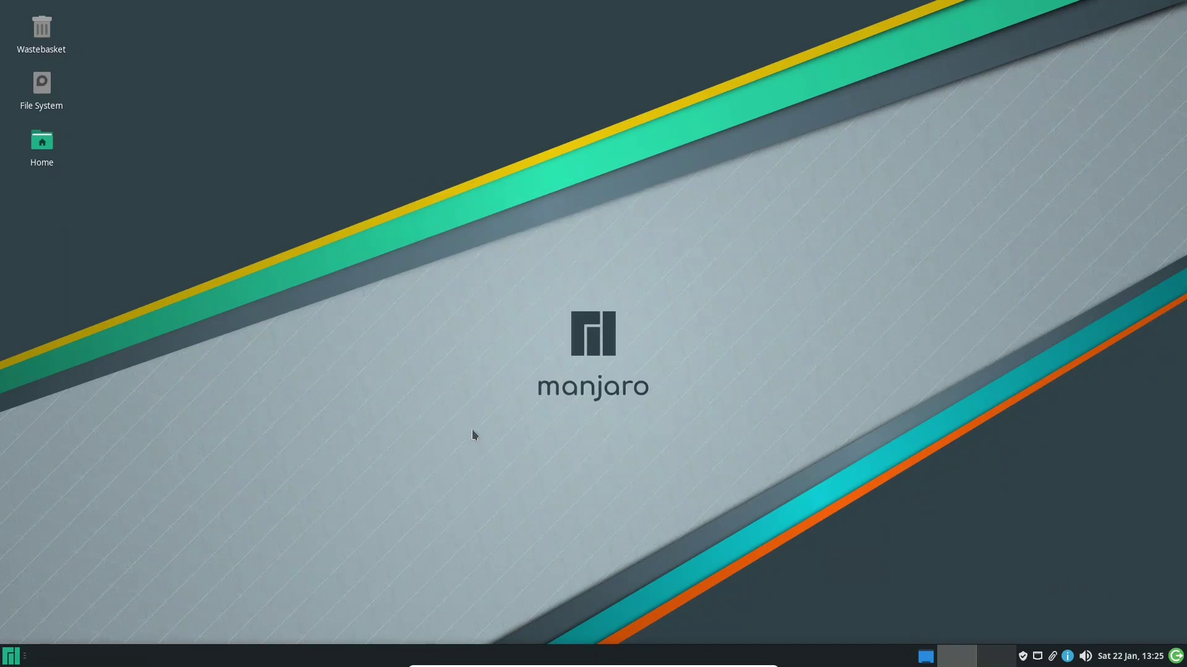
Launch the Manjaro User Guide from the Whisker menu's Accessories category
click(9, 656)
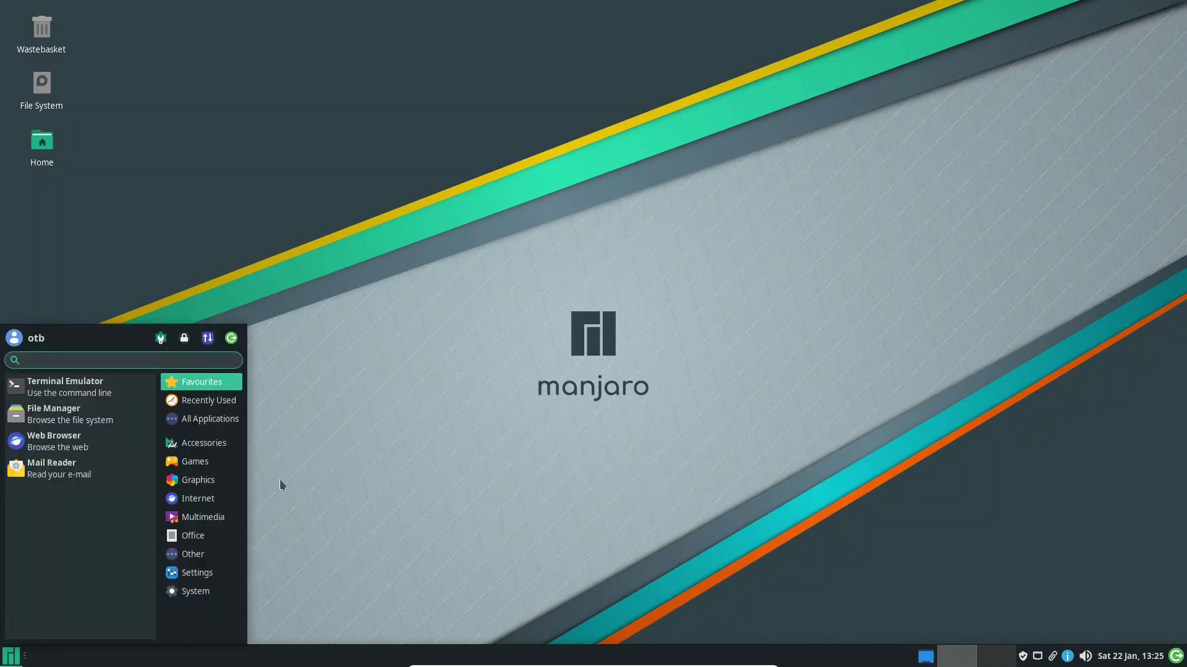
click(204, 443)
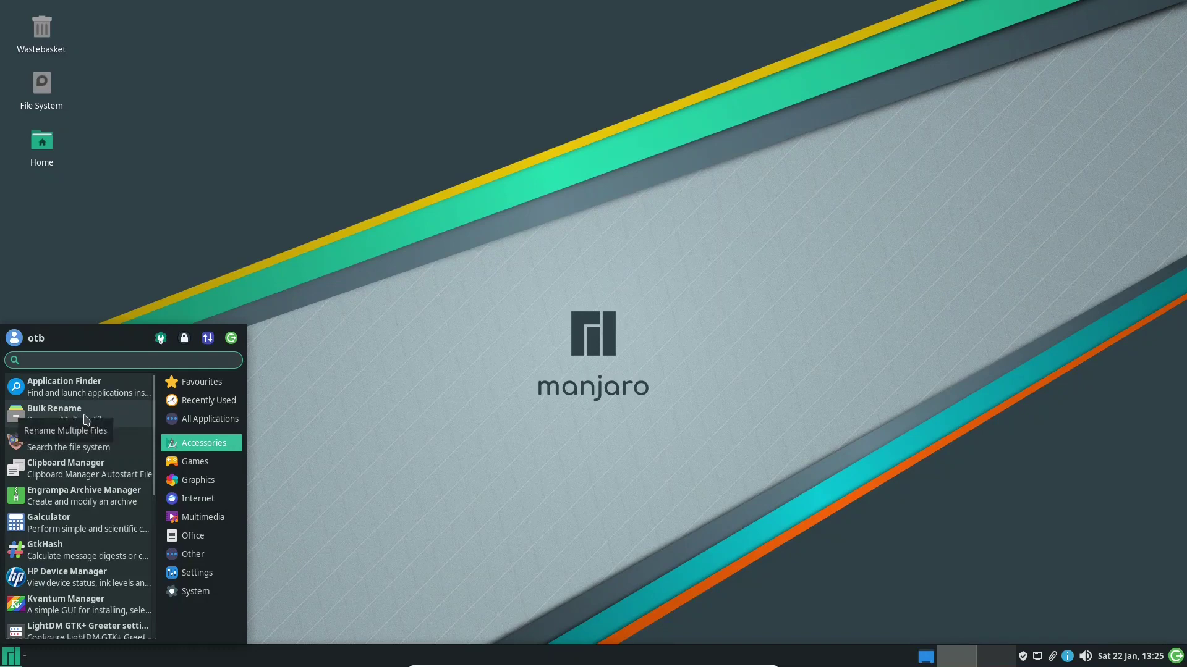
scroll(108, 513, down, 3)
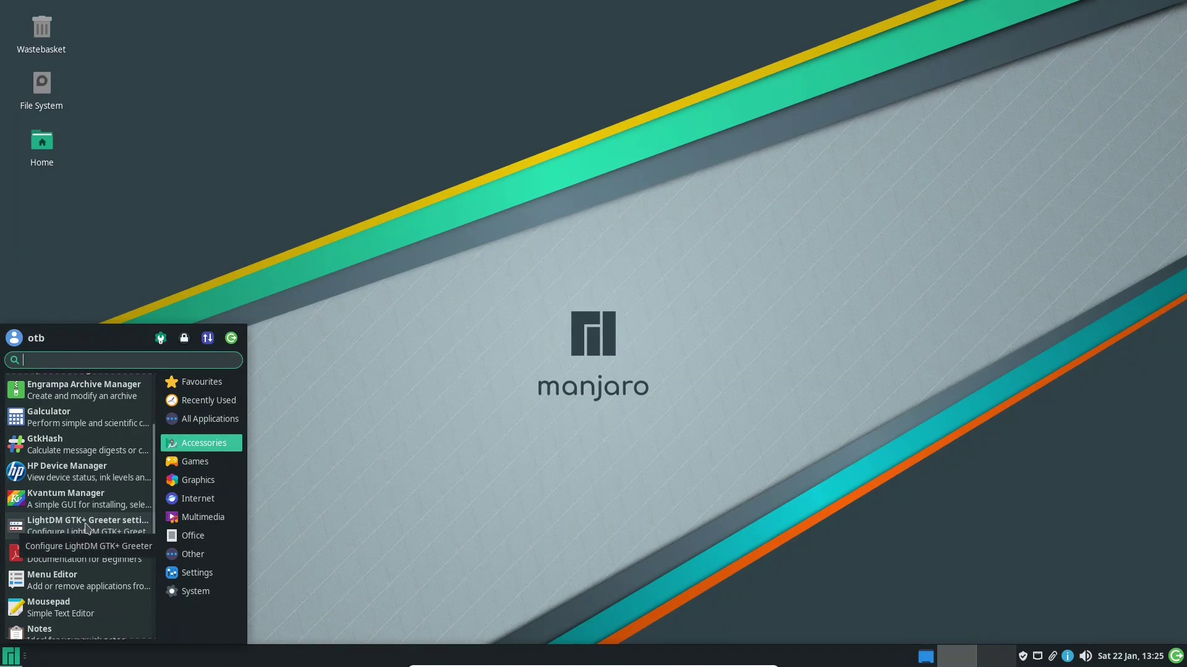
click(106, 556)
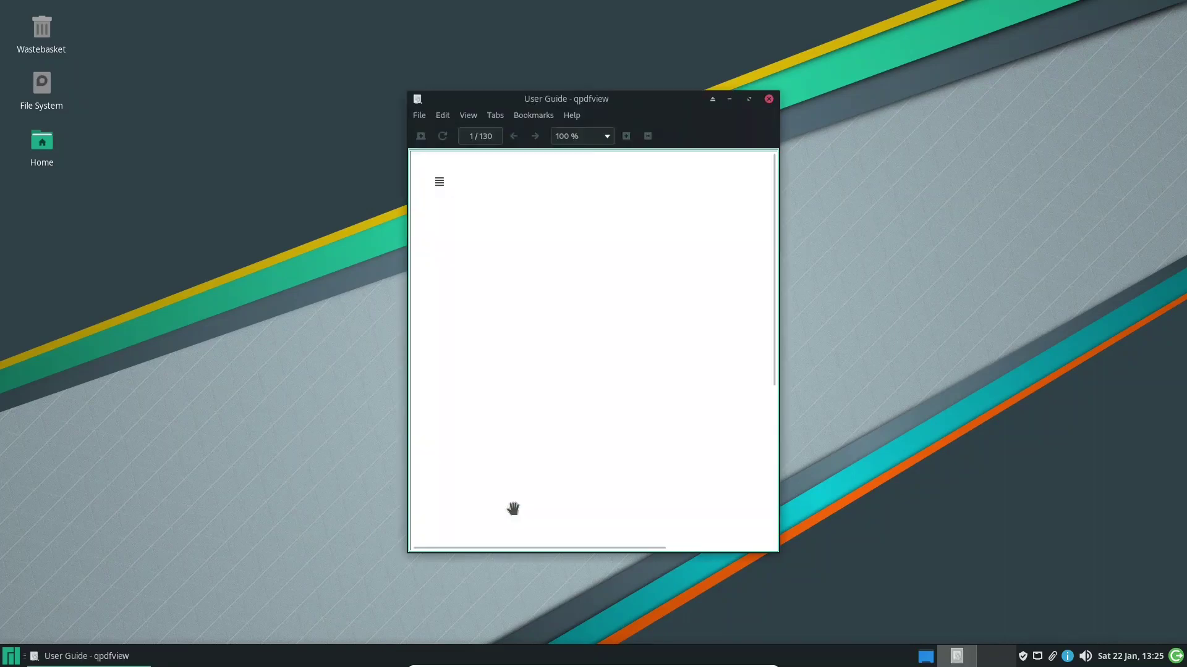
Maximize the User Guide, page through to its Contents on pages 9–10, then close qpdfview
click(749, 99)
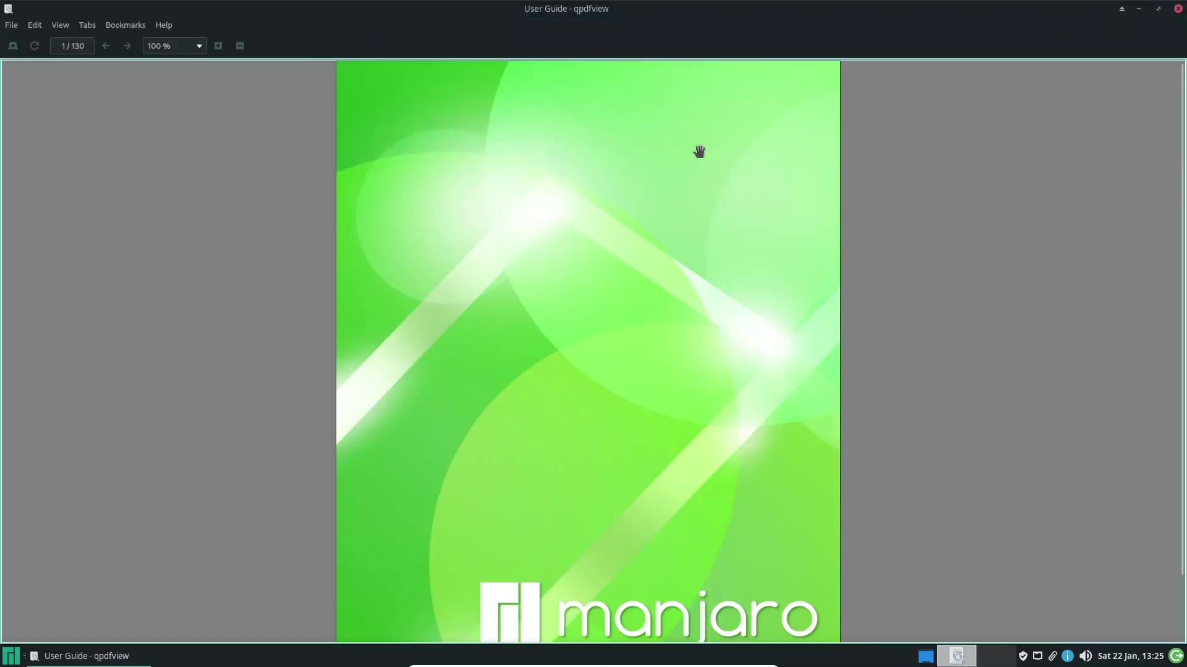
scroll(572, 297, down, 3)
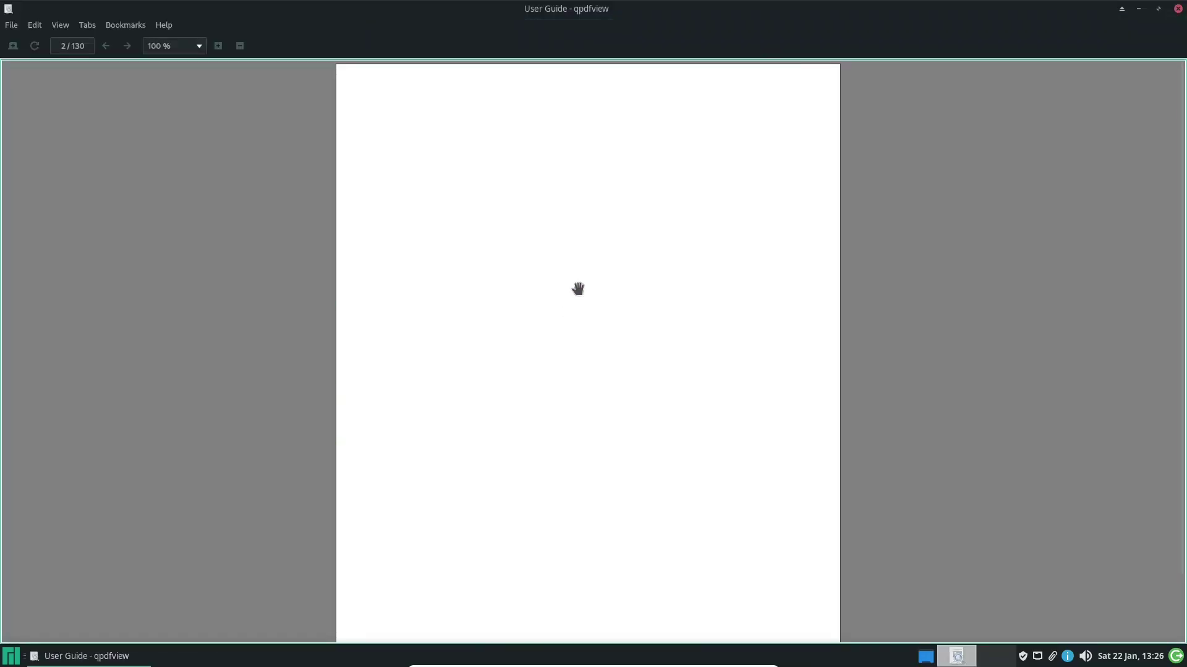
scroll(577, 295, down, 2)
scroll(583, 297, down, 5)
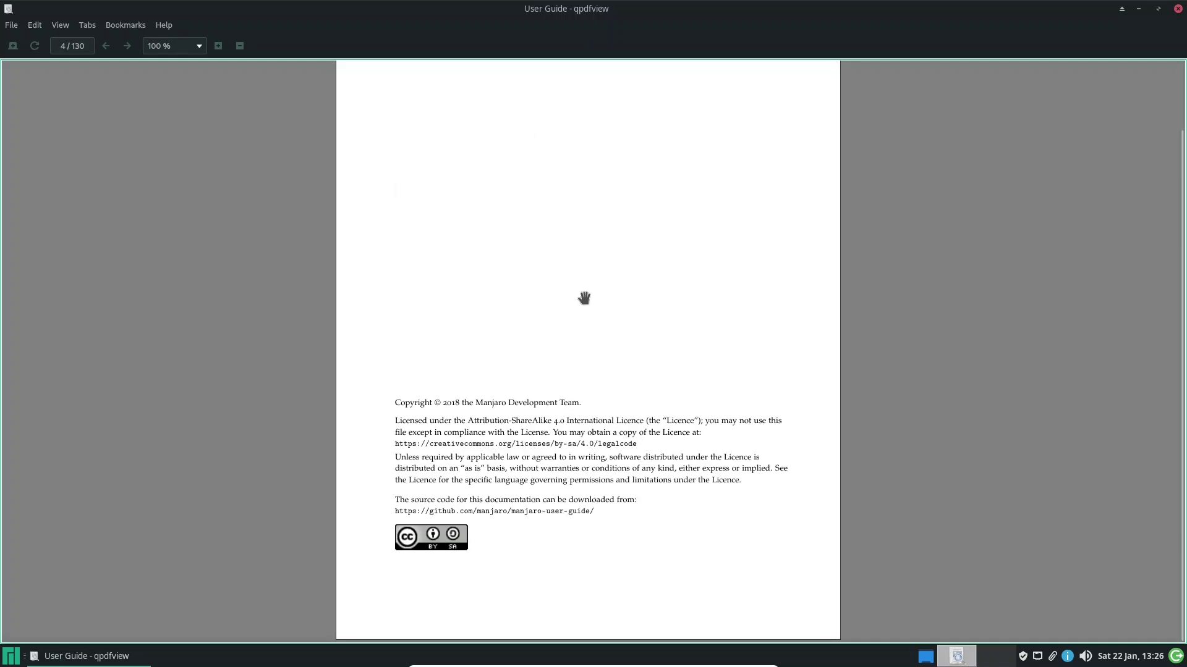
scroll(583, 297, down, 3)
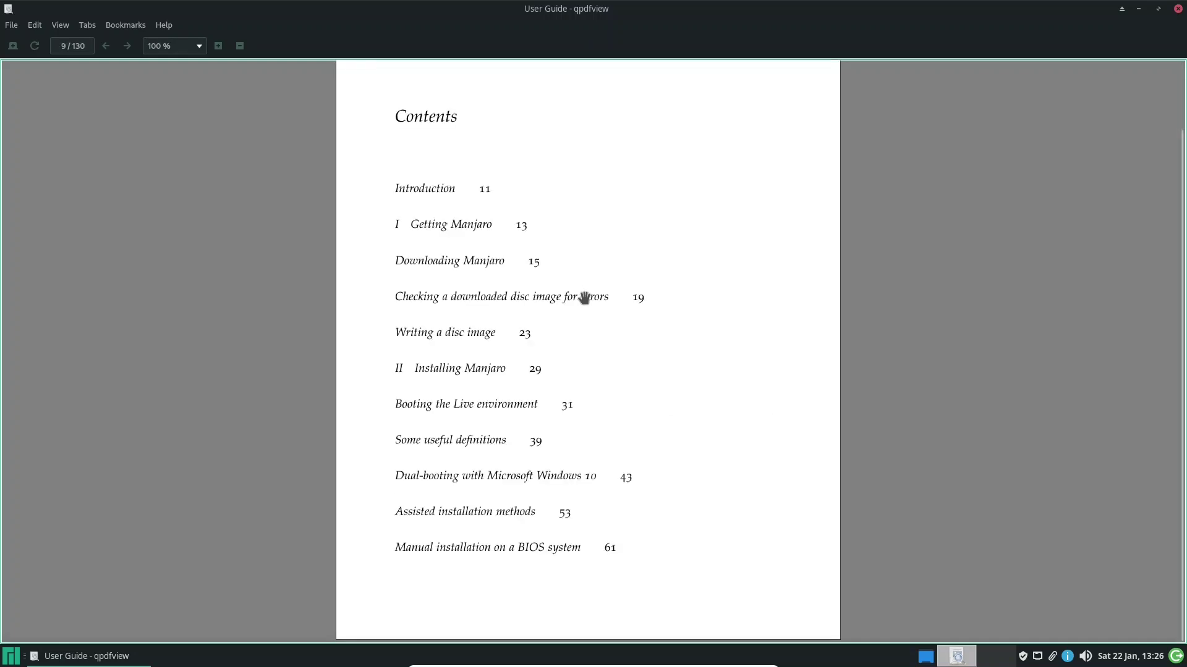
scroll(586, 296, down, 2)
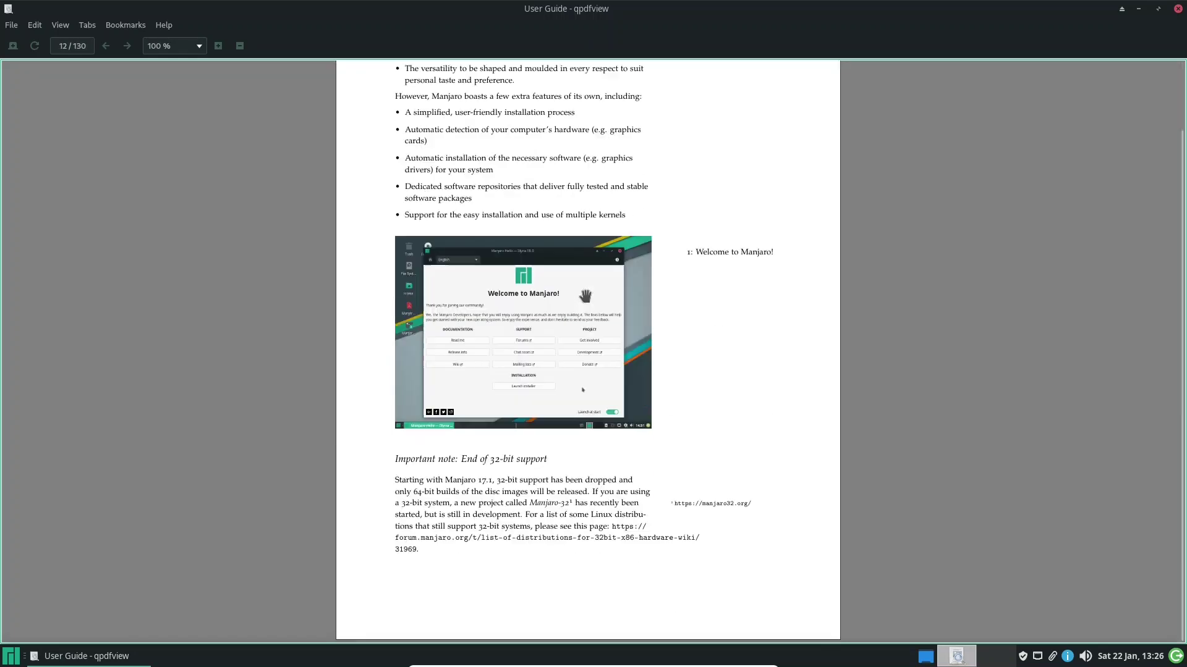
scroll(586, 294, up, 1)
scroll(587, 294, down, 4)
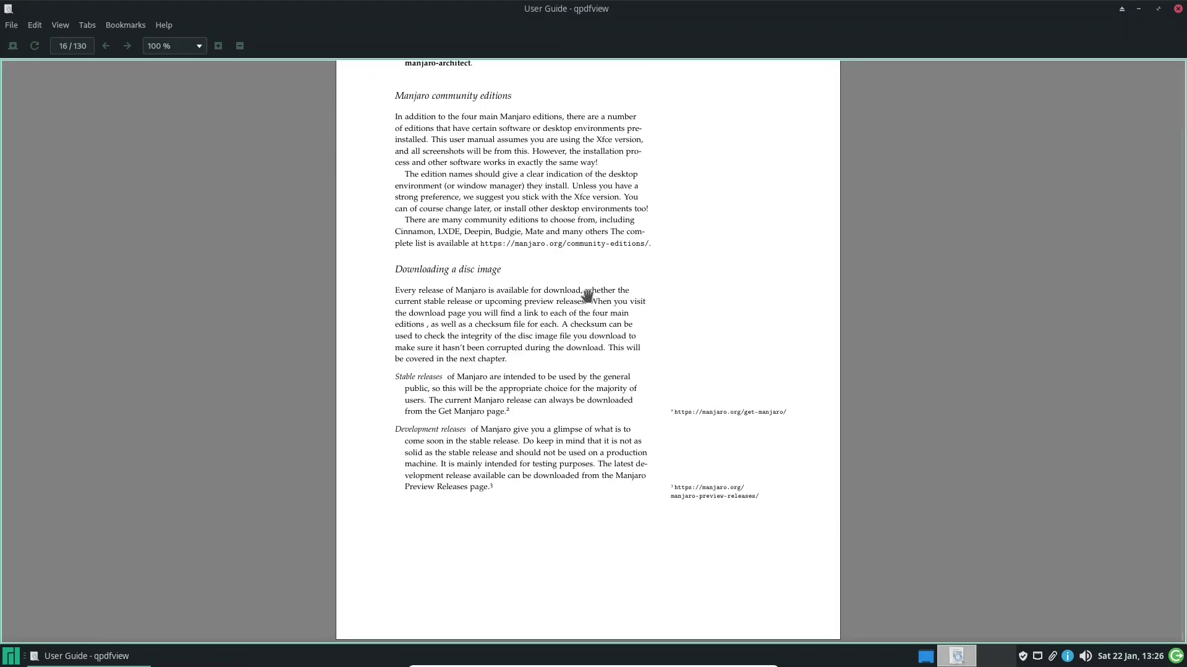
scroll(585, 294, down, 4)
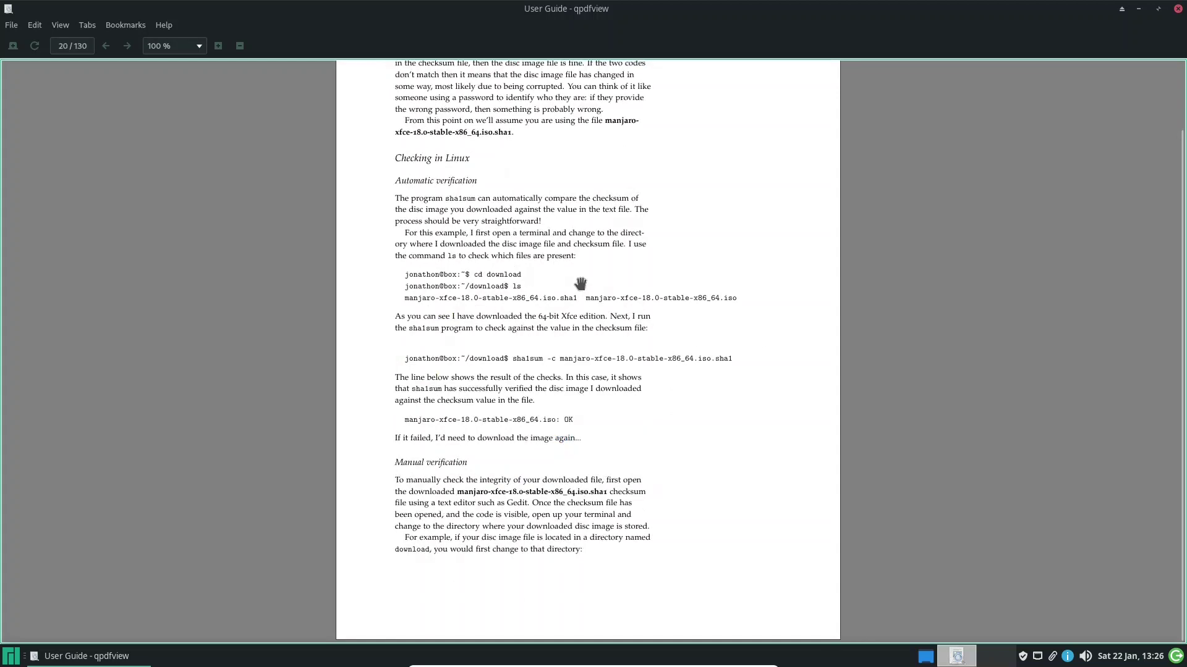
scroll(583, 289, up, 5)
scroll(581, 278, up, 4)
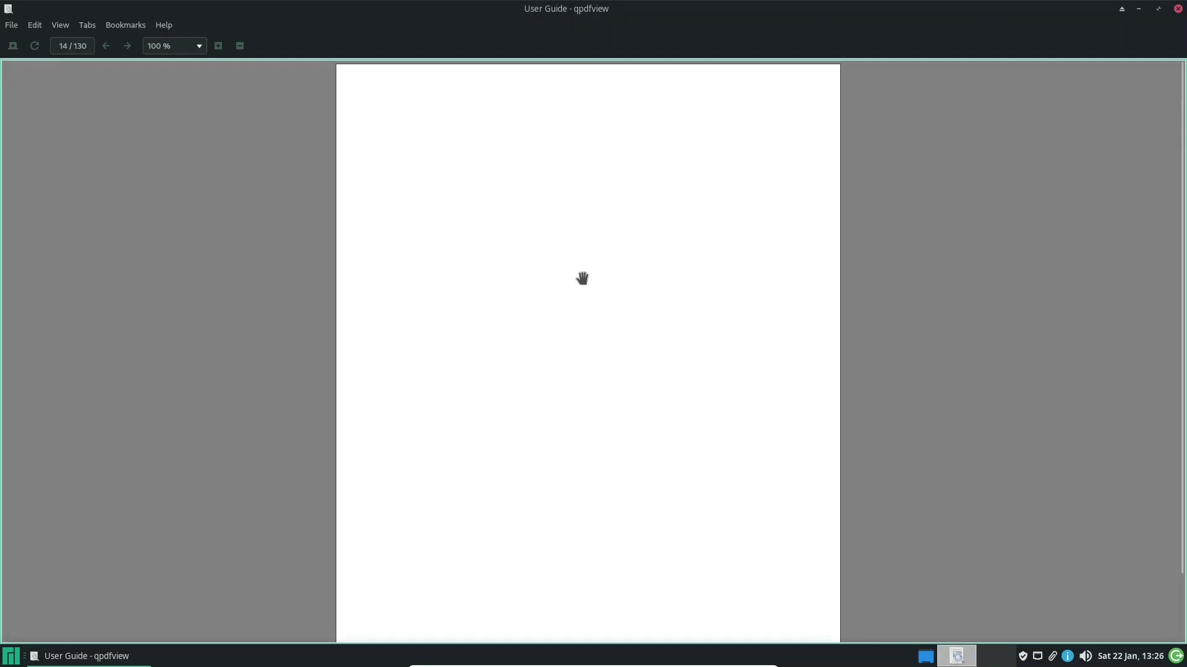
scroll(583, 280, up, 3)
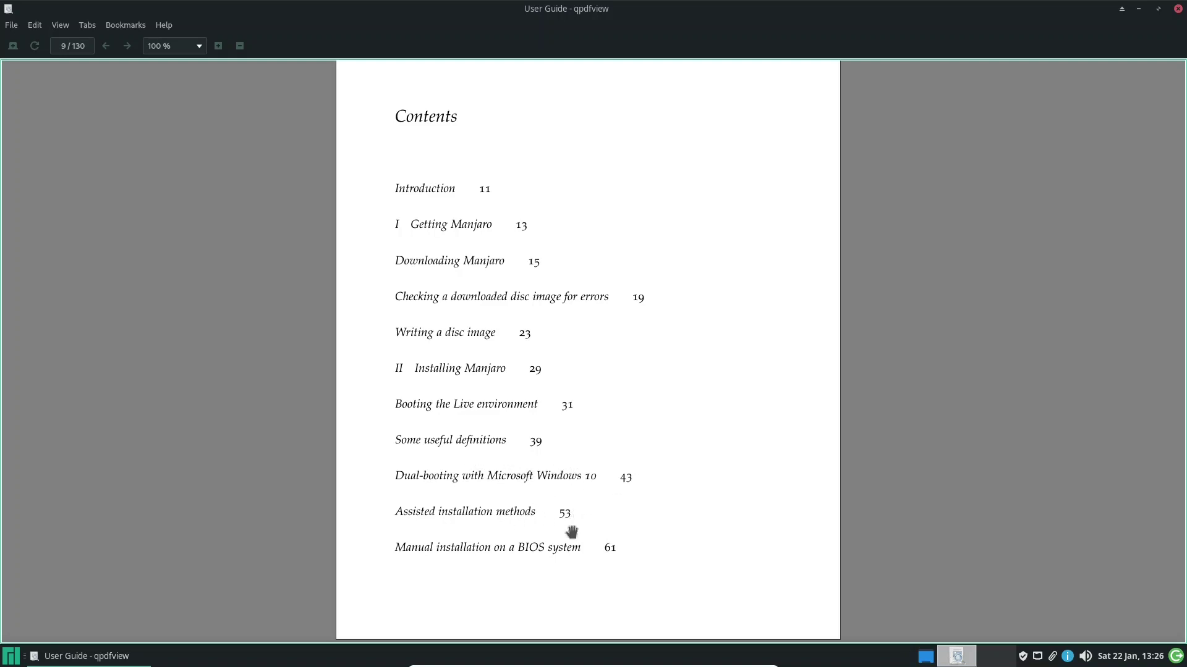
scroll(573, 388, down, 1)
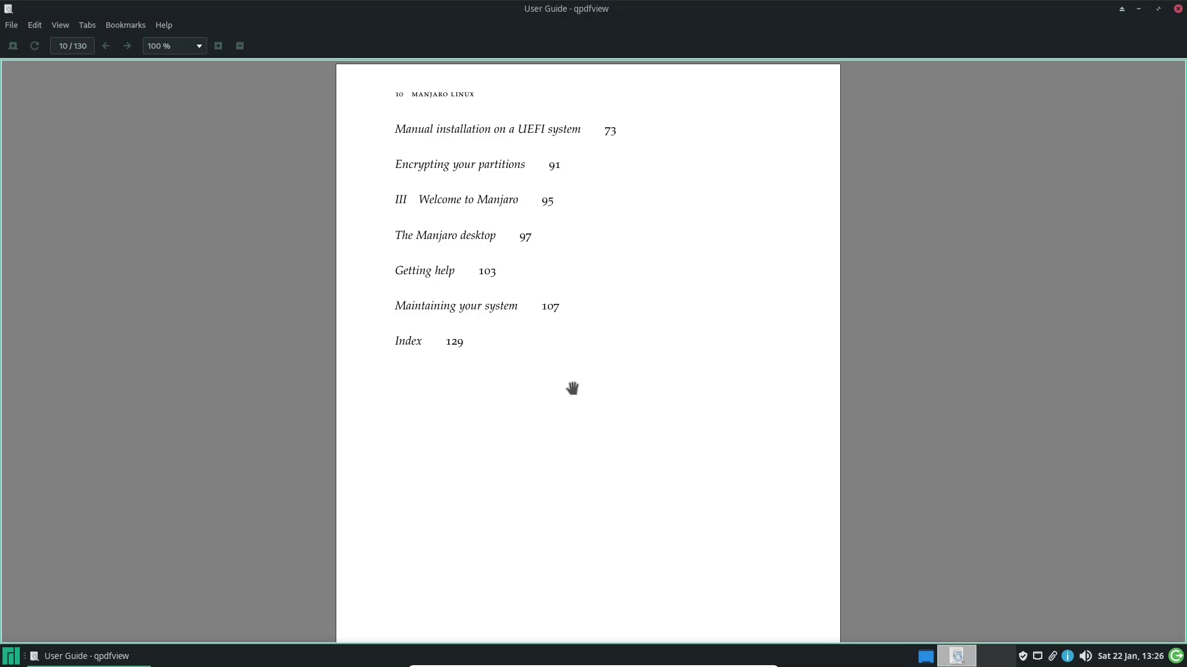
click(1178, 9)
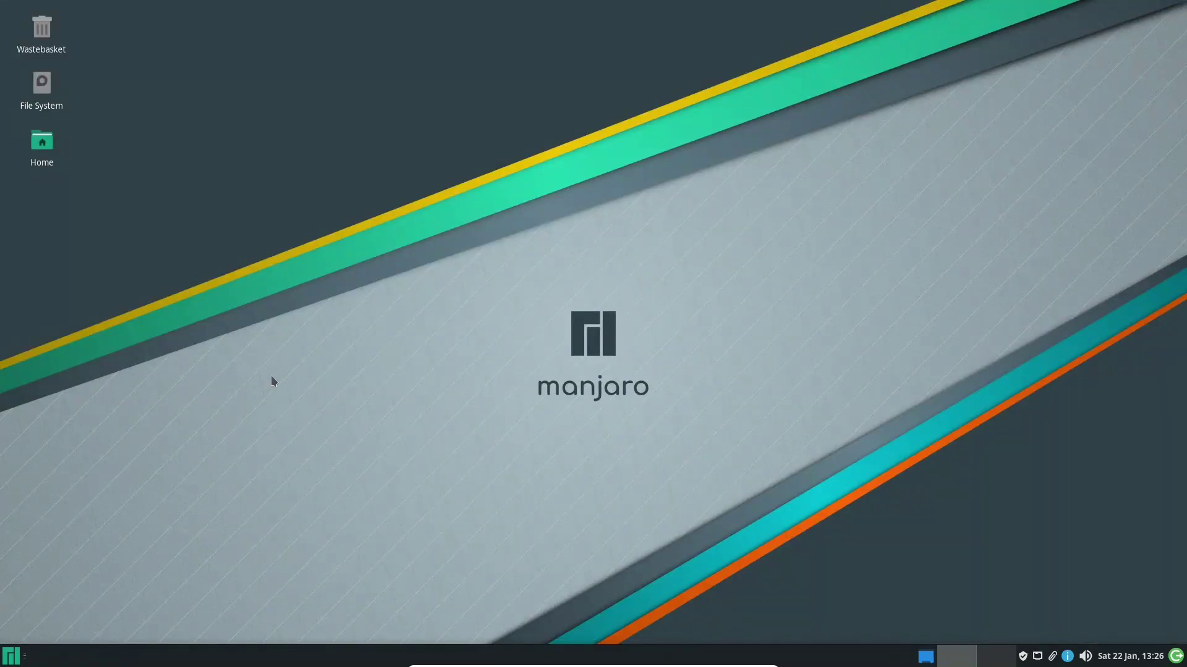
Browse the Accessories, Games, Graphics and Internet categories in the Whisker menu
click(9, 661)
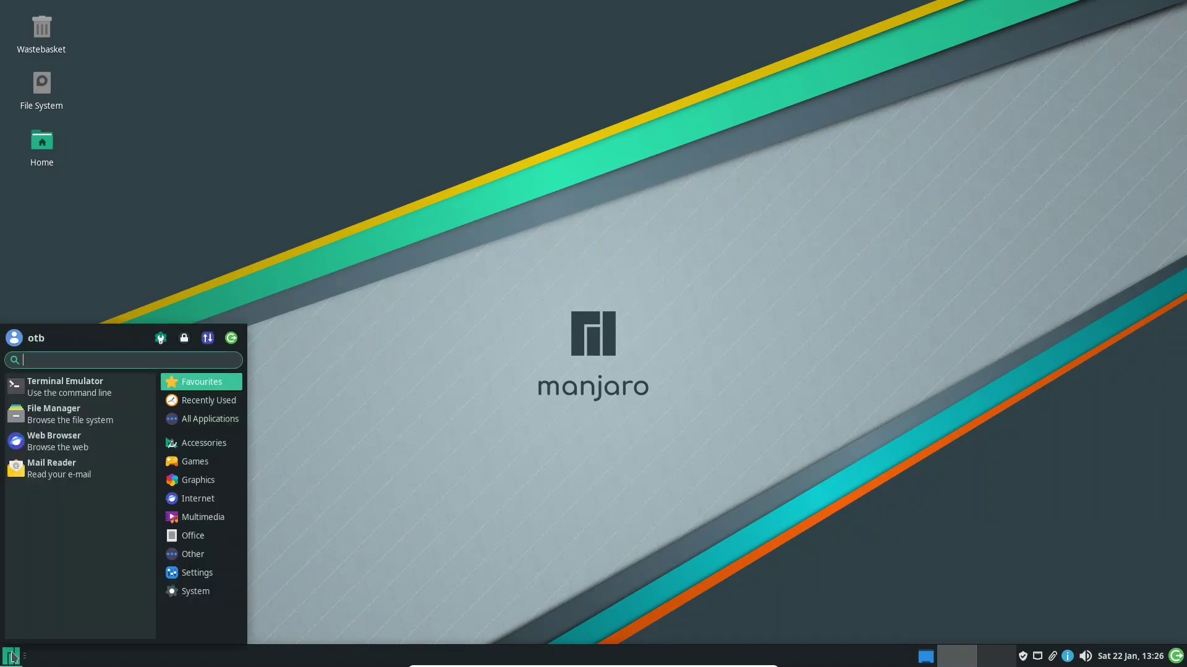
click(202, 451)
scroll(94, 522, down, 6)
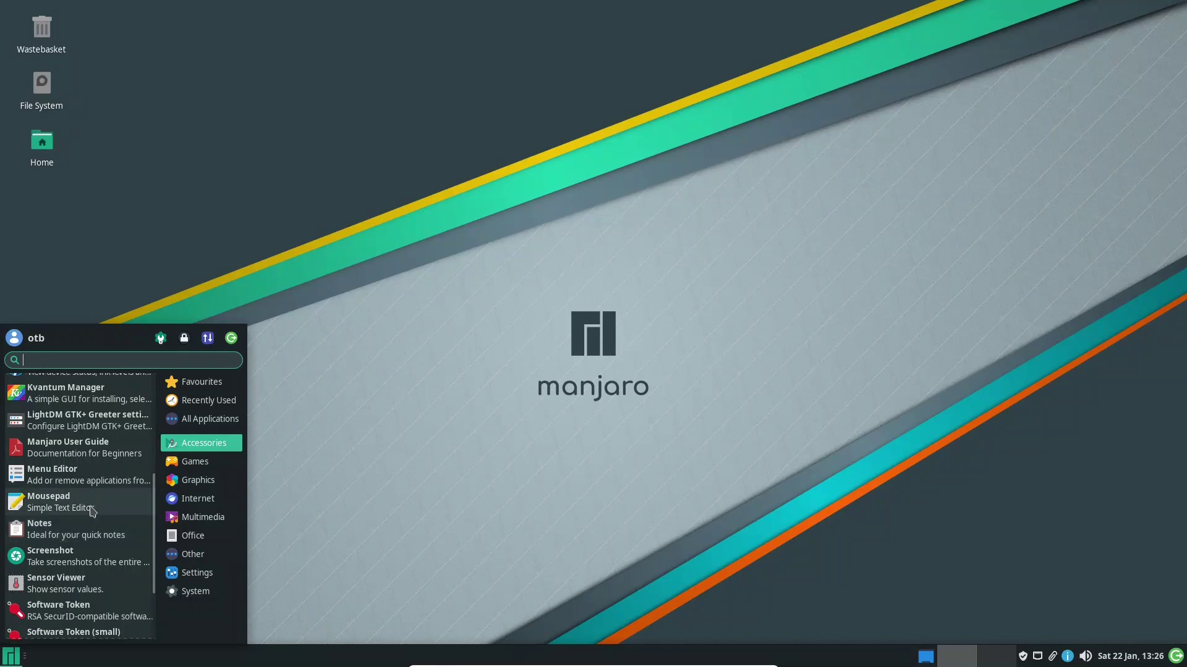
scroll(91, 508, down, 3)
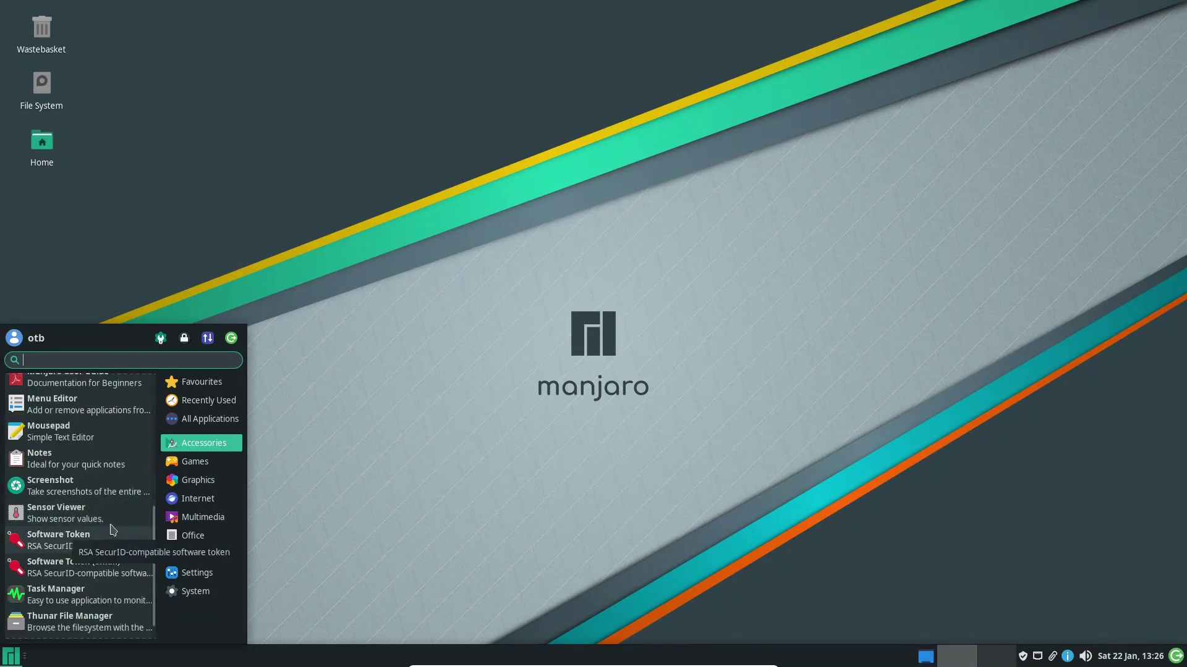
scroll(73, 470, down, 1)
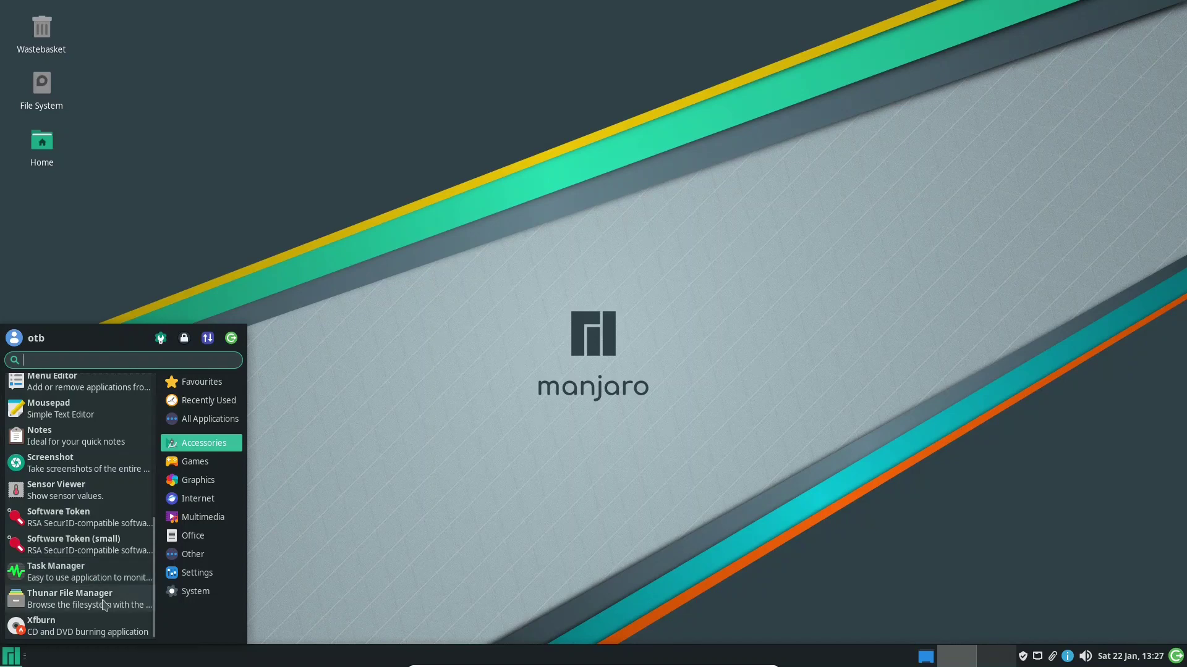
click(187, 464)
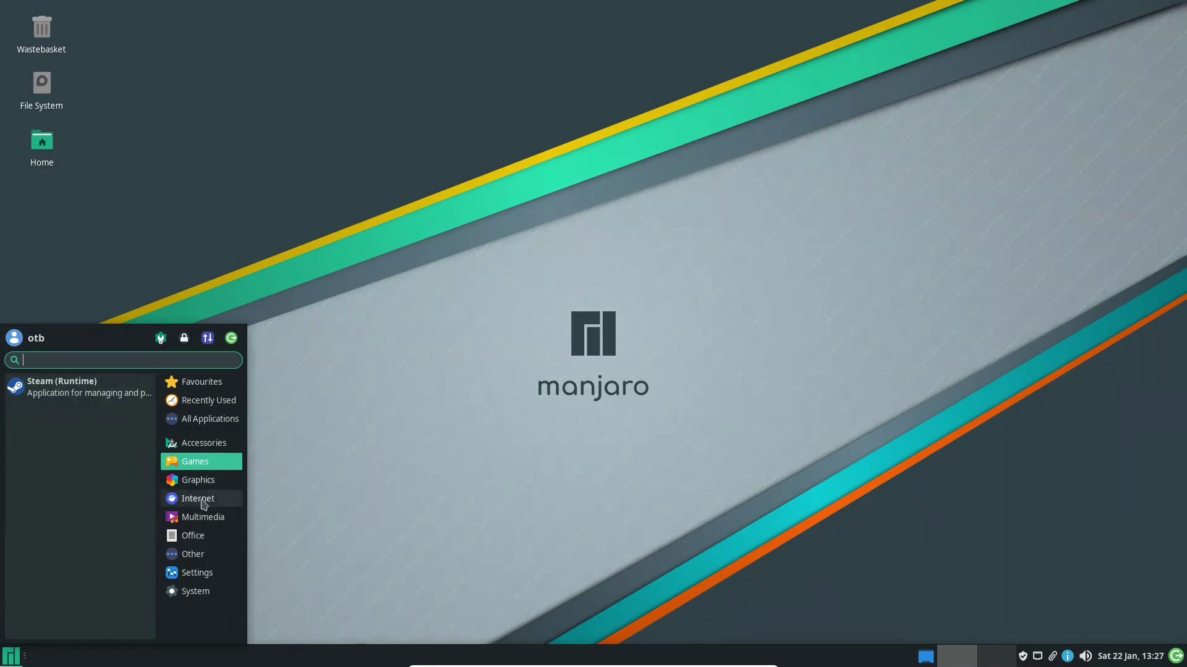
click(192, 482)
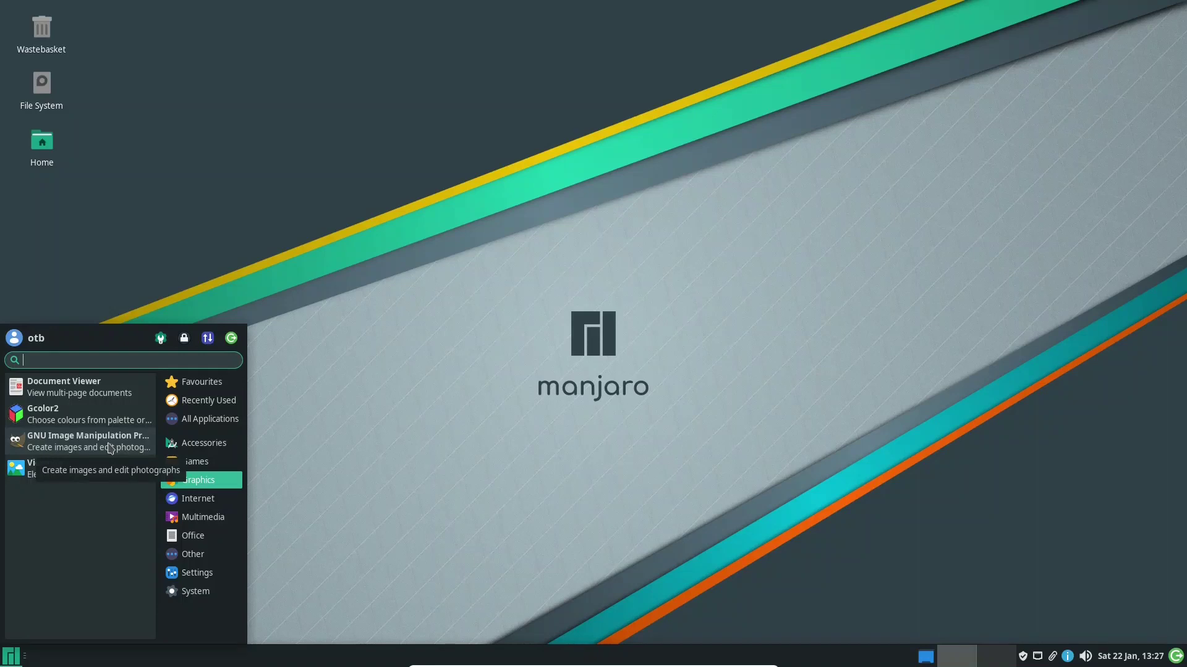
click(192, 500)
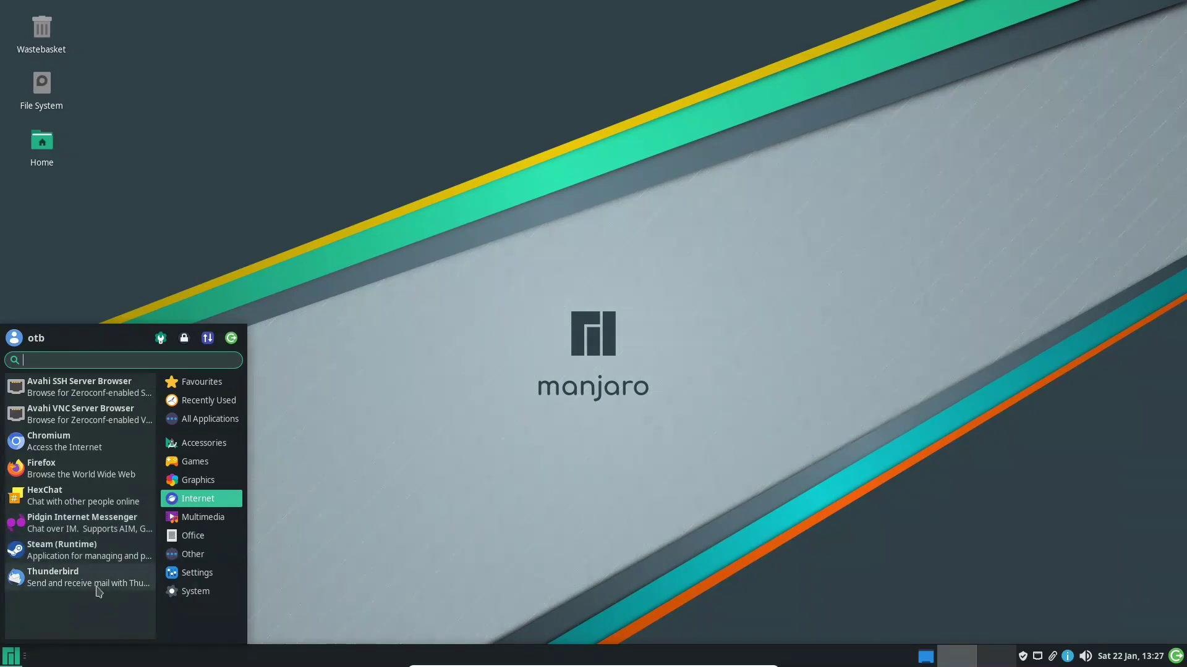
Look through Multimedia and Office, then launch ONLYOFFICE Desktop Editors
click(210, 524)
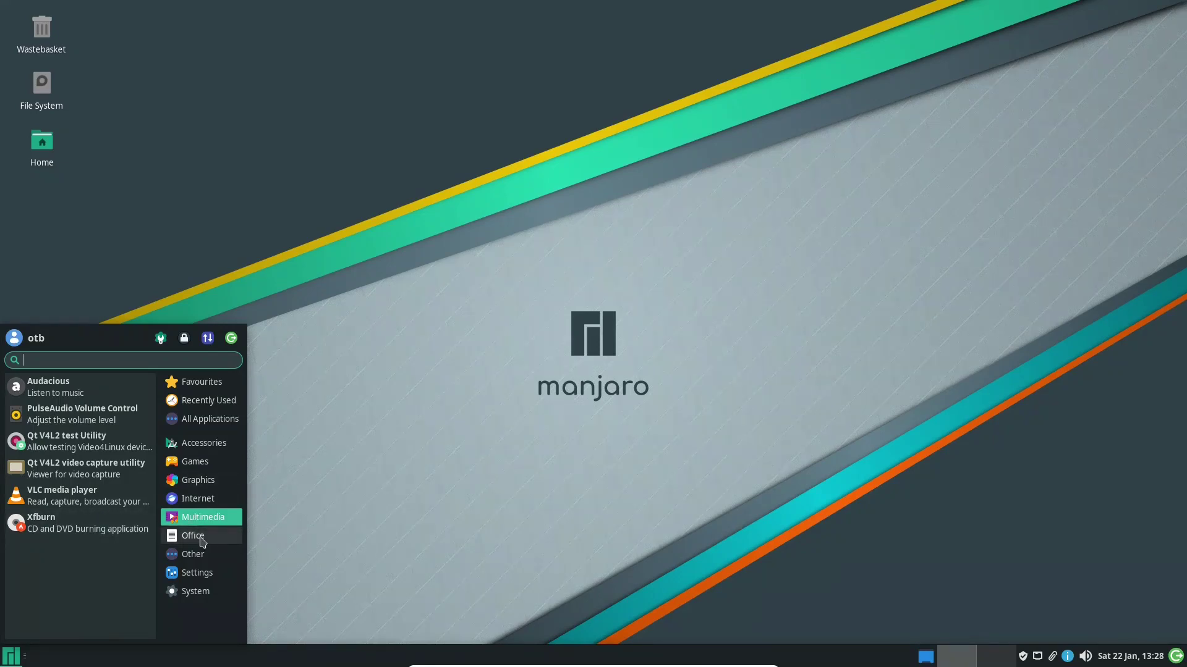
click(198, 536)
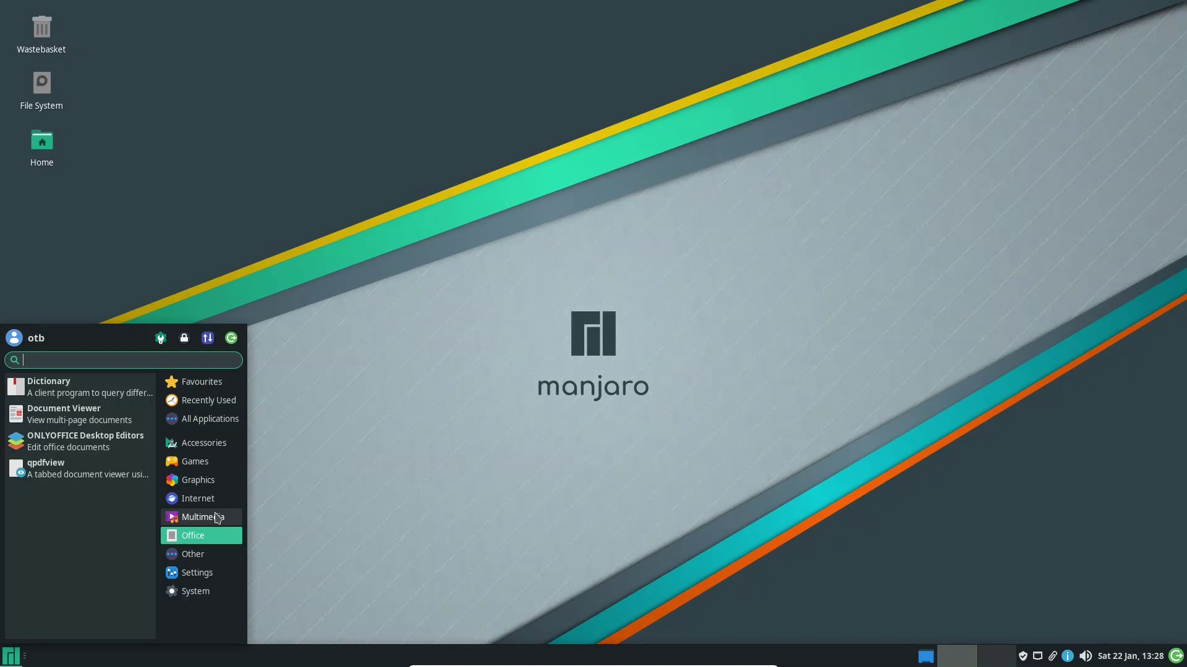
click(53, 446)
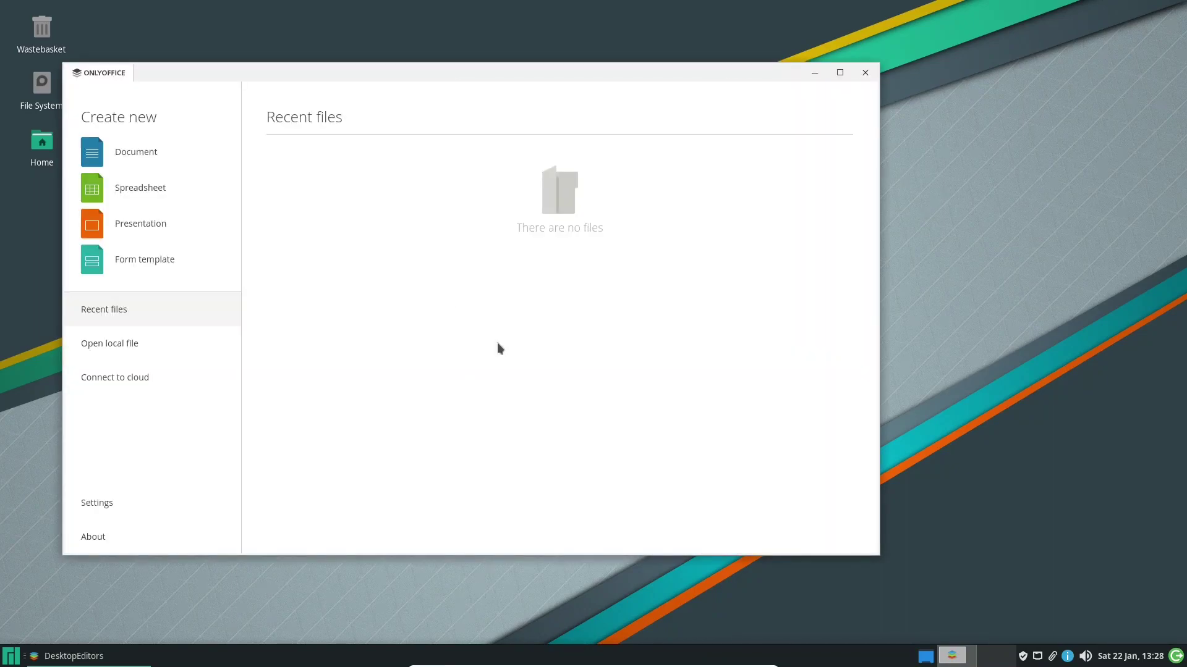
Close the ONLYOFFICE Desktop Editors start page window
click(866, 73)
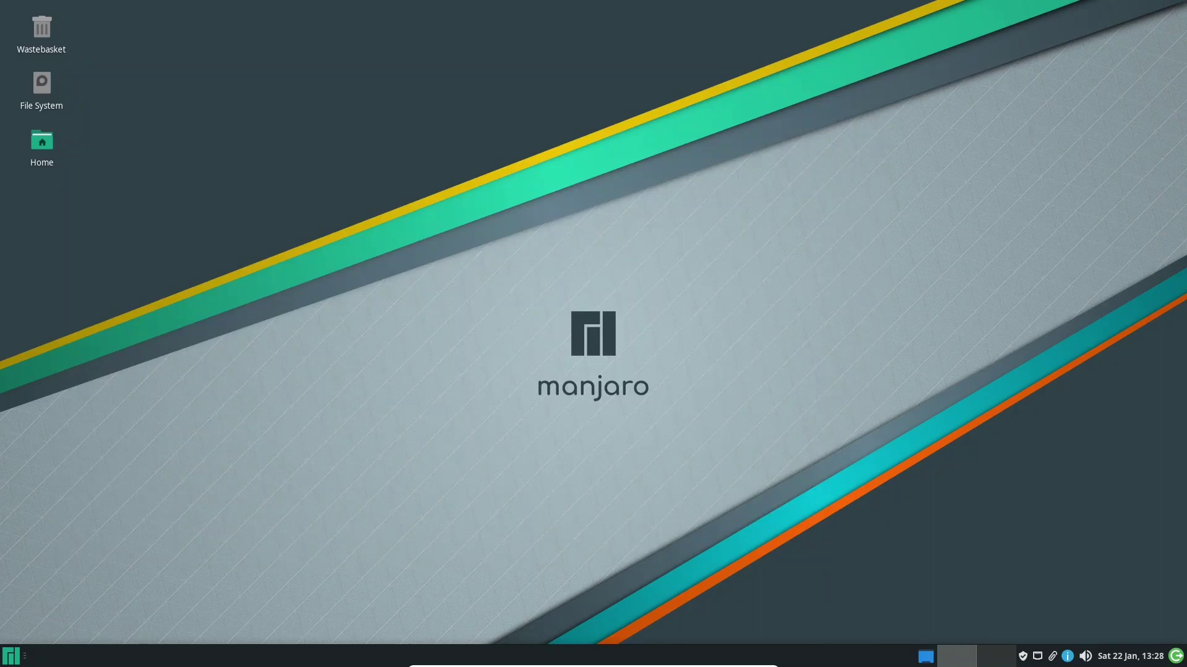
Browse the Office, Other, Settings and System menu categories, then launch the Settings Manager
click(11, 657)
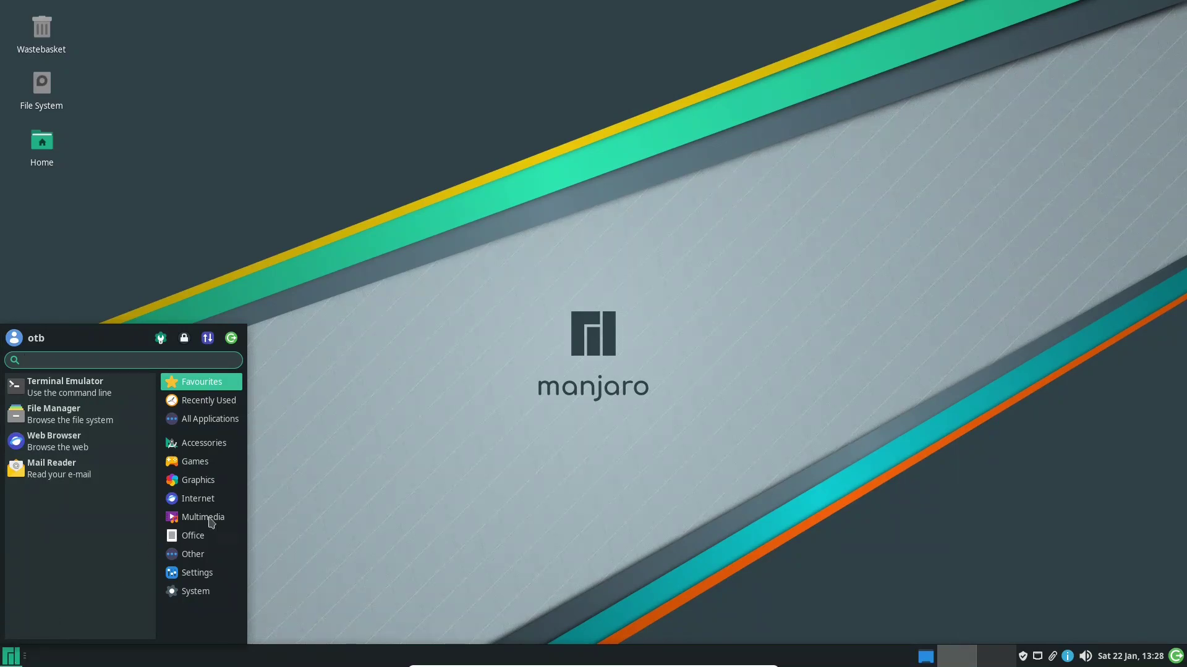
click(207, 540)
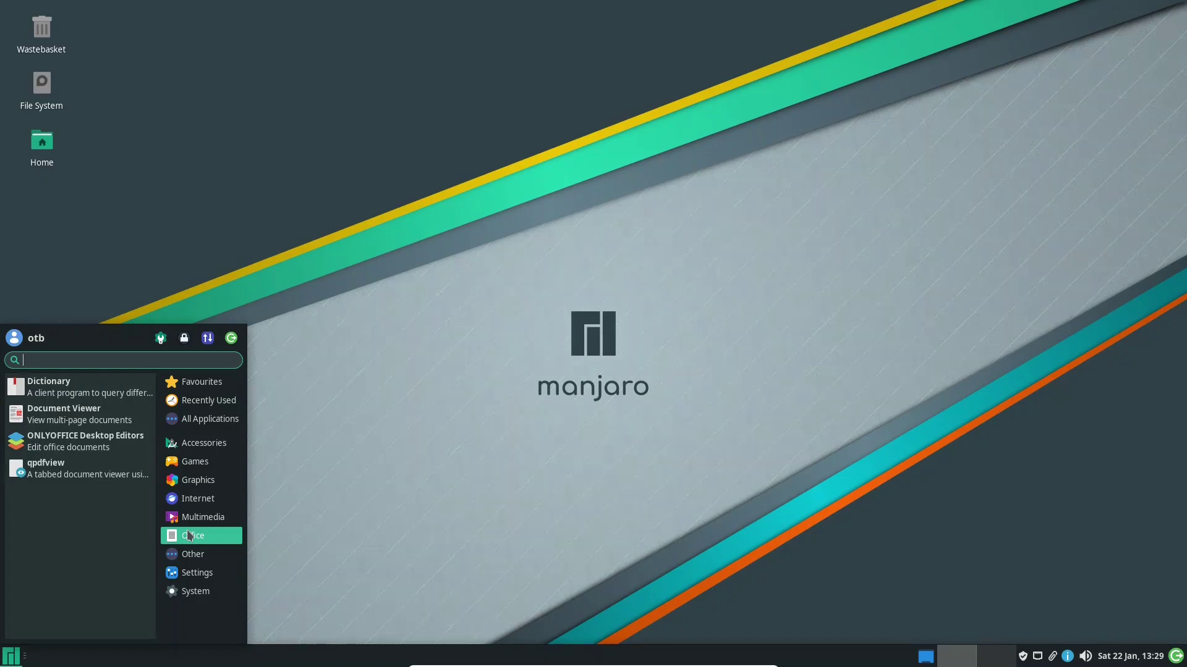
click(191, 555)
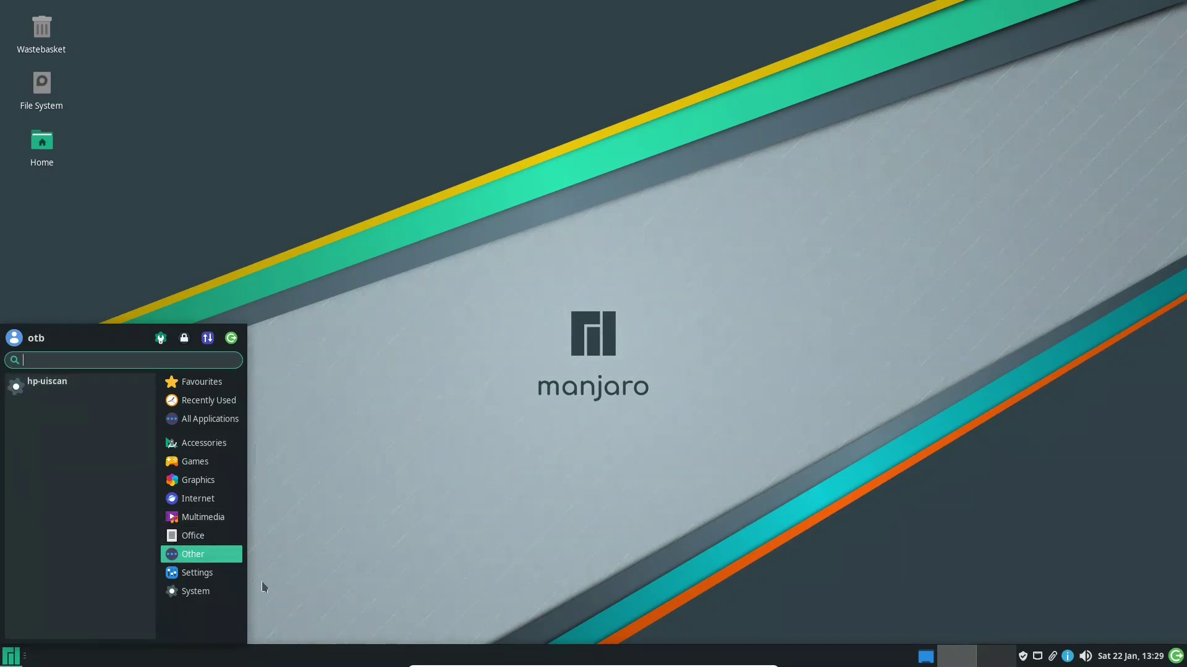
click(204, 573)
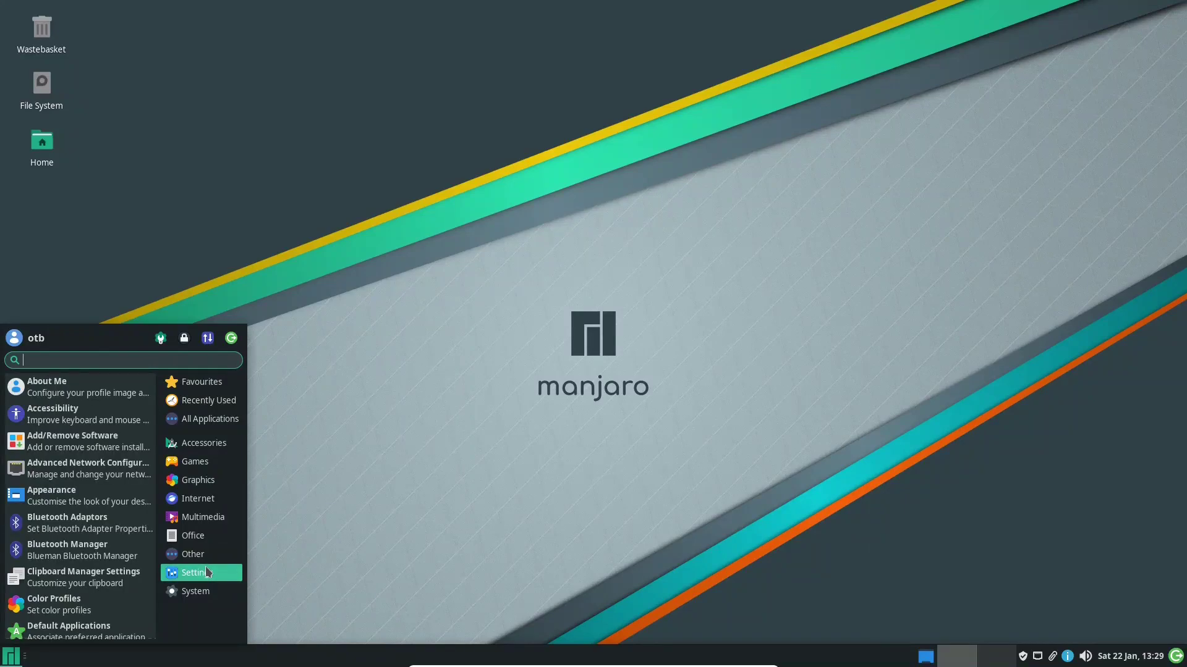
click(195, 592)
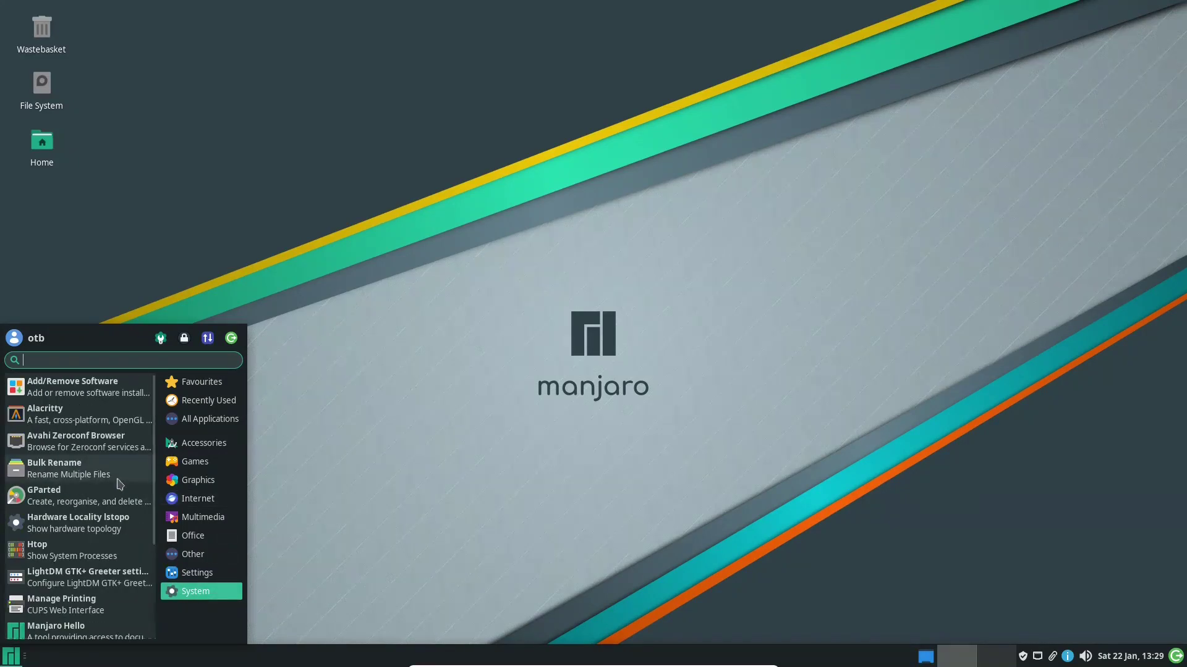
scroll(119, 483, down, 5)
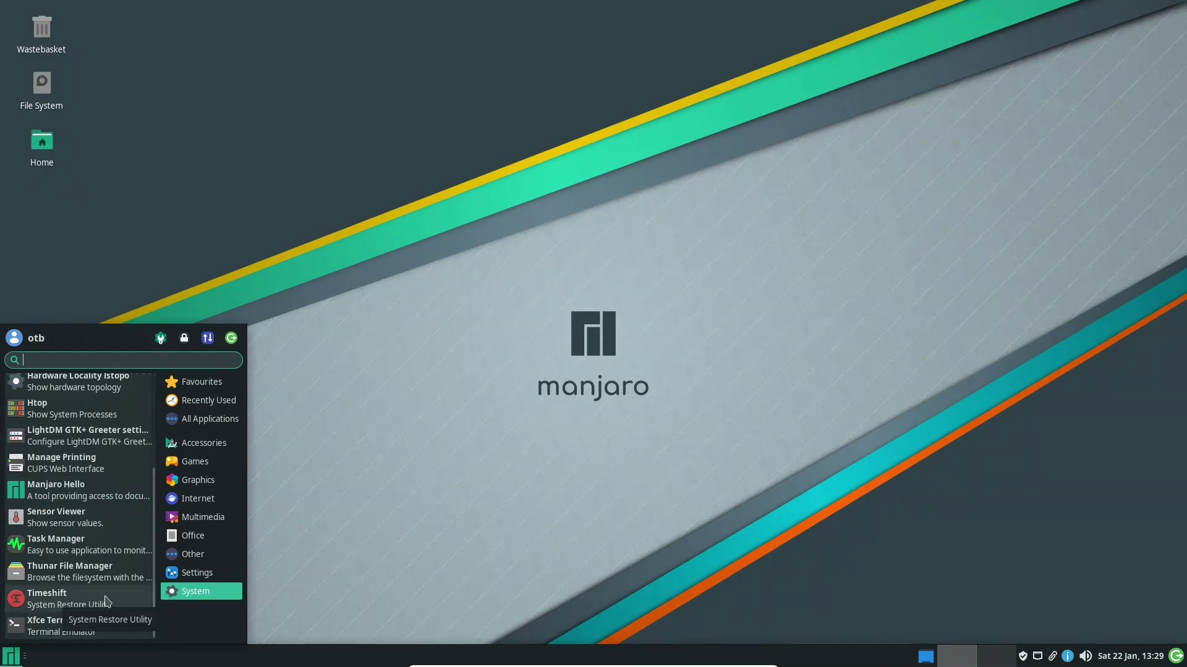
scroll(106, 600, up, 4)
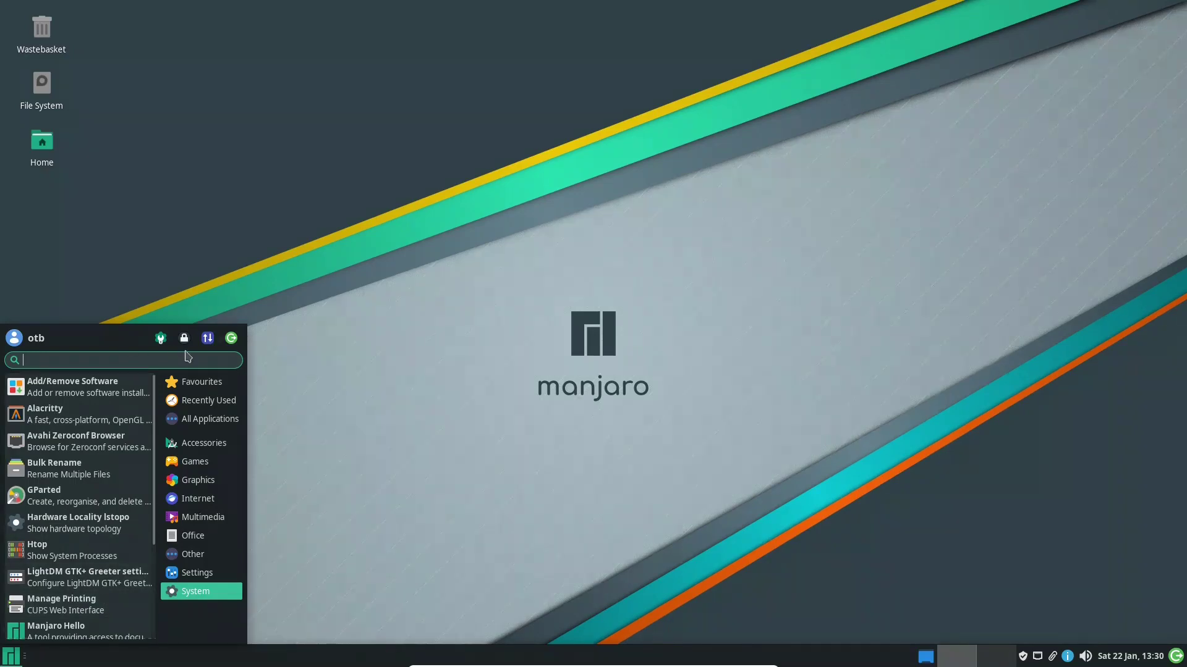
click(161, 338)
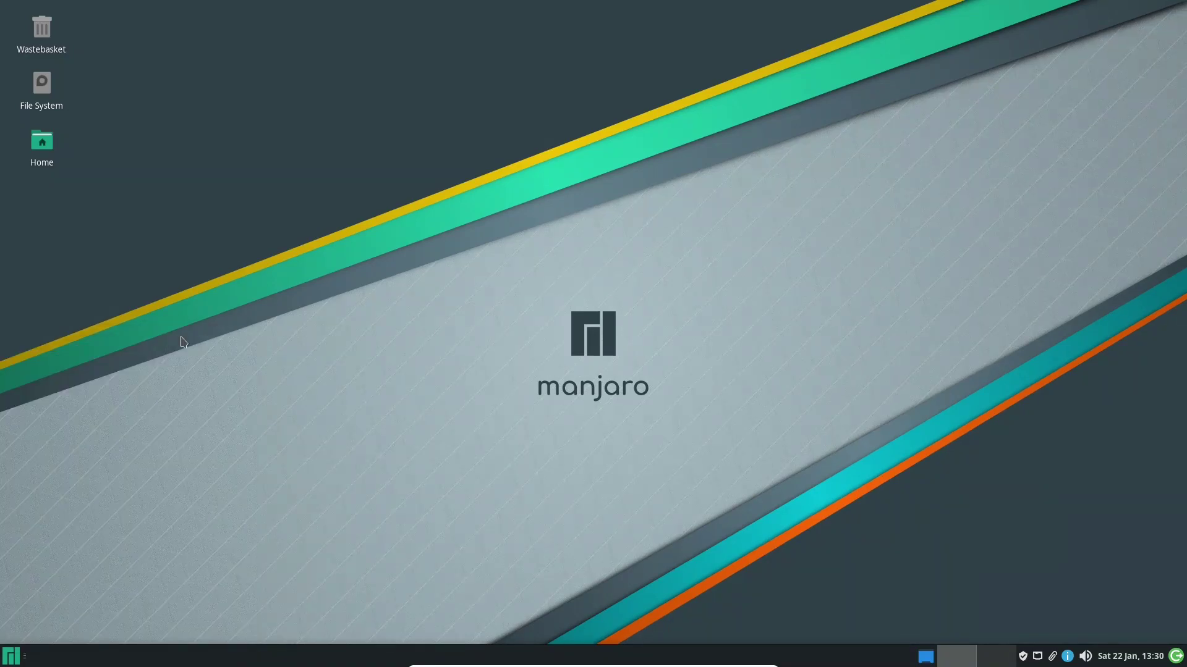
drag(742, 168, 544, 78)
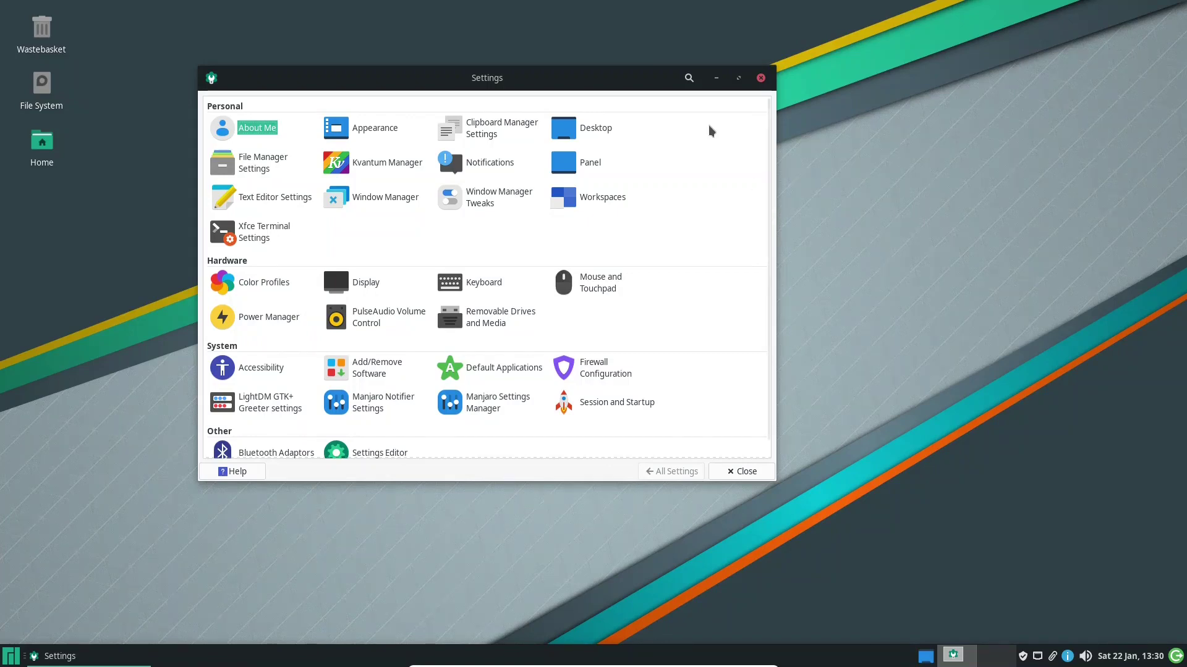
click(592, 371)
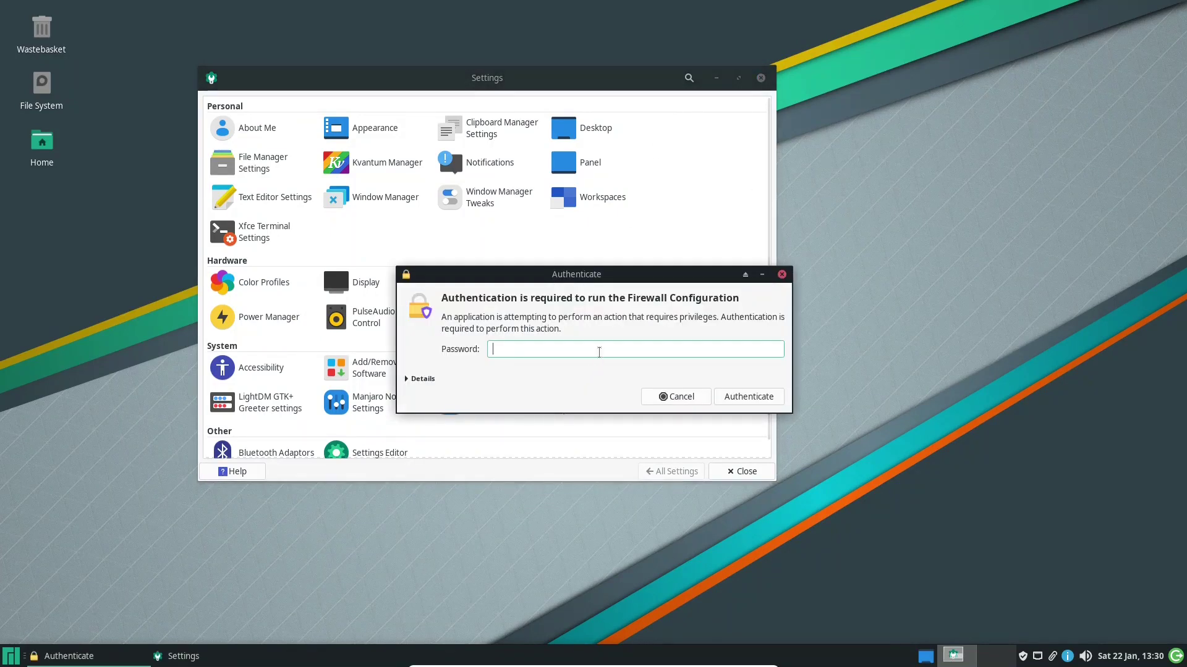
text(•••••••)
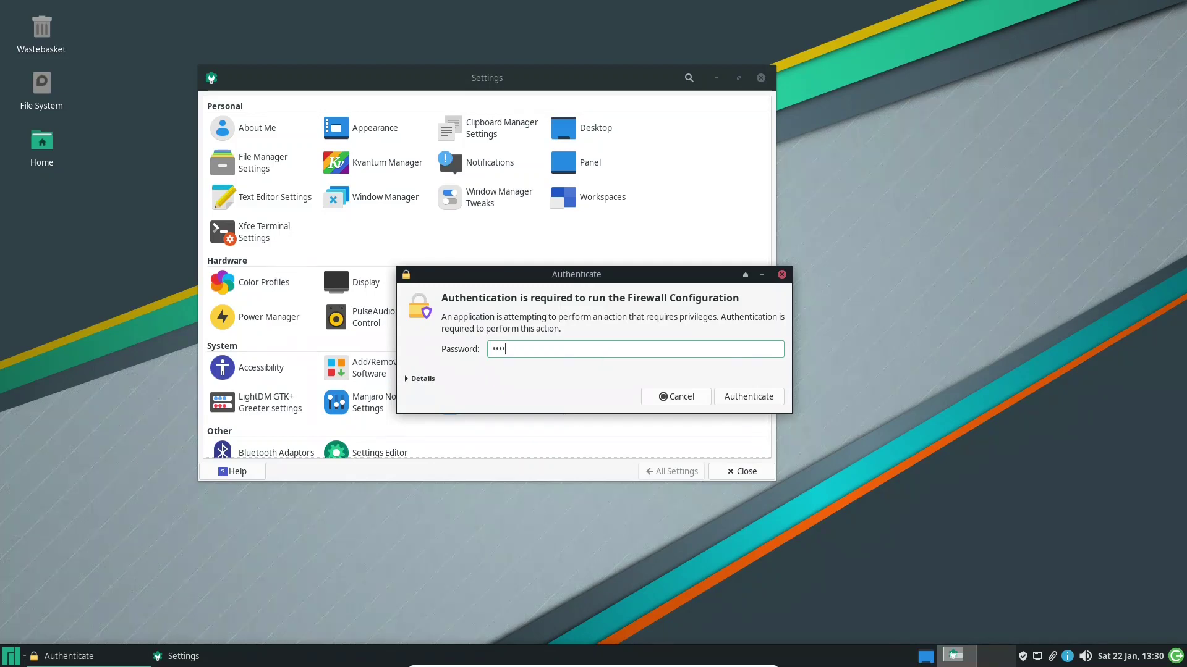
key(Return)
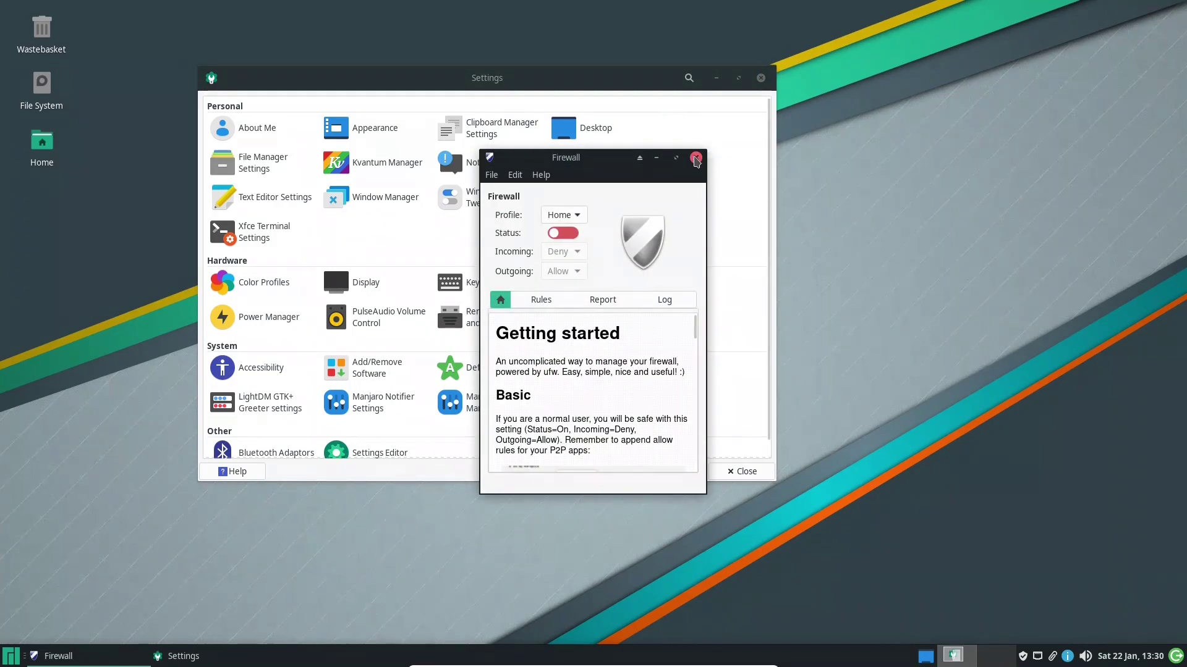
click(696, 159)
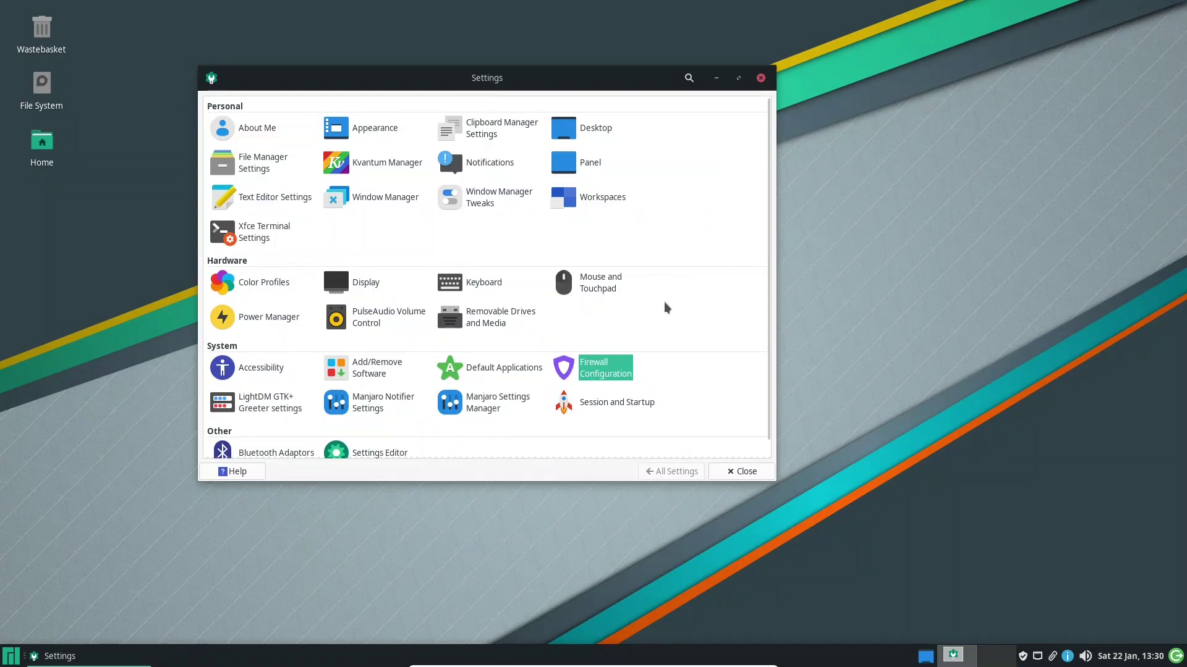
click(378, 409)
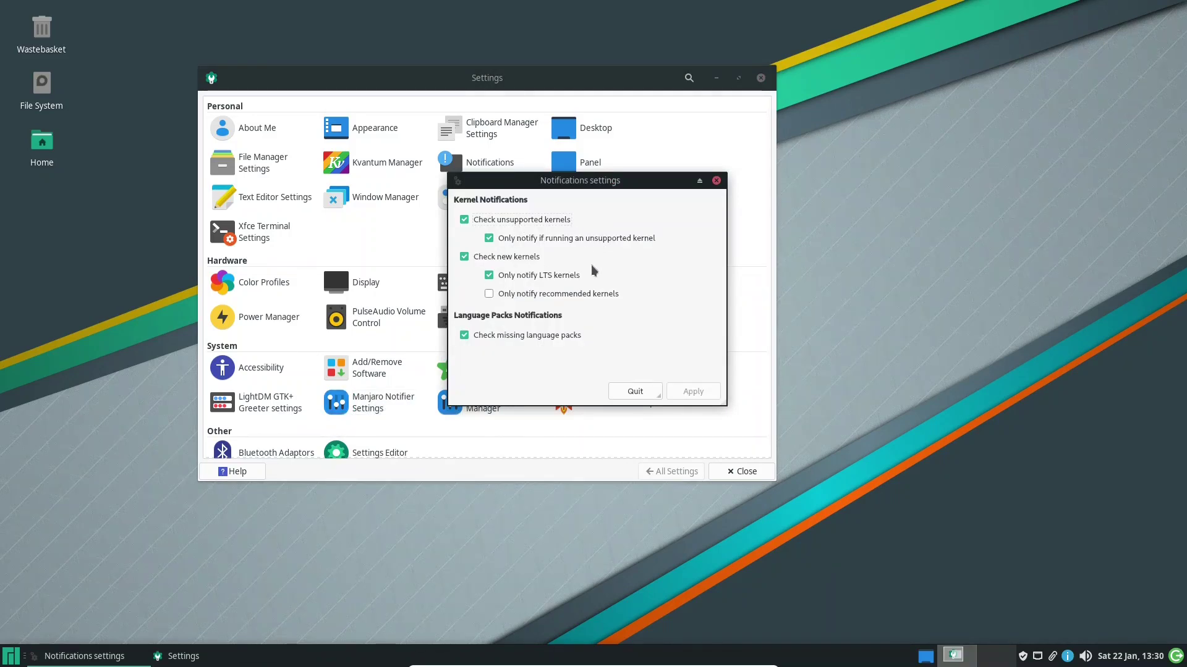
click(635, 391)
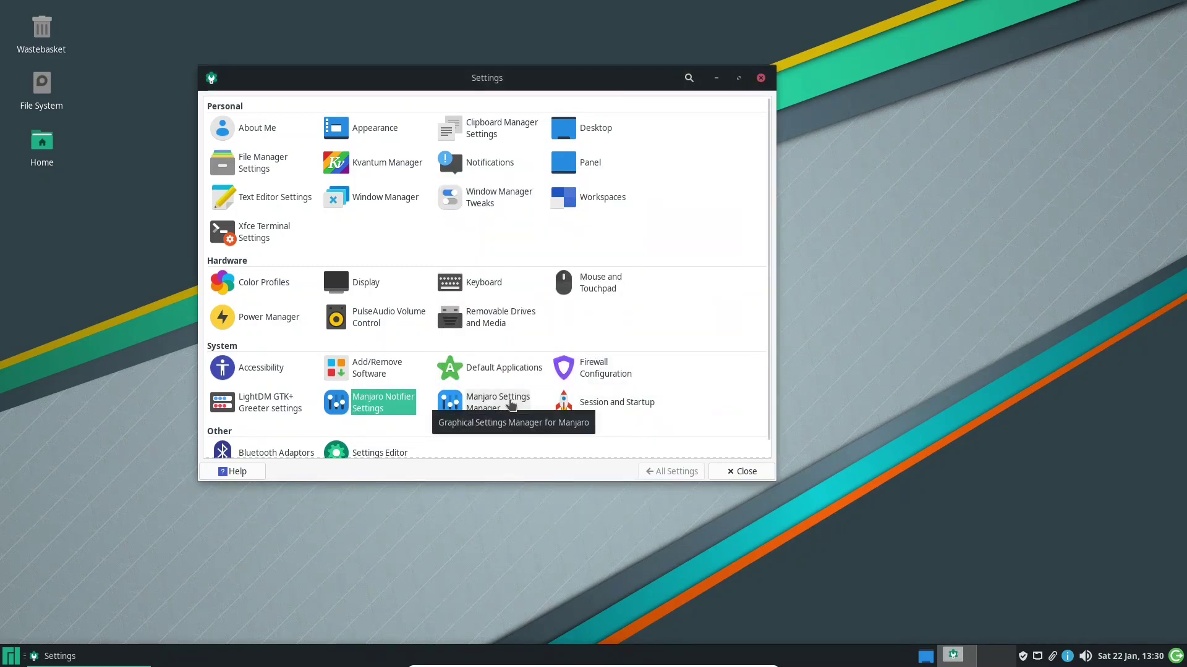
Open Manjaro Settings Manager, enlarge it to show every item, and open Hardware Configuration
click(510, 405)
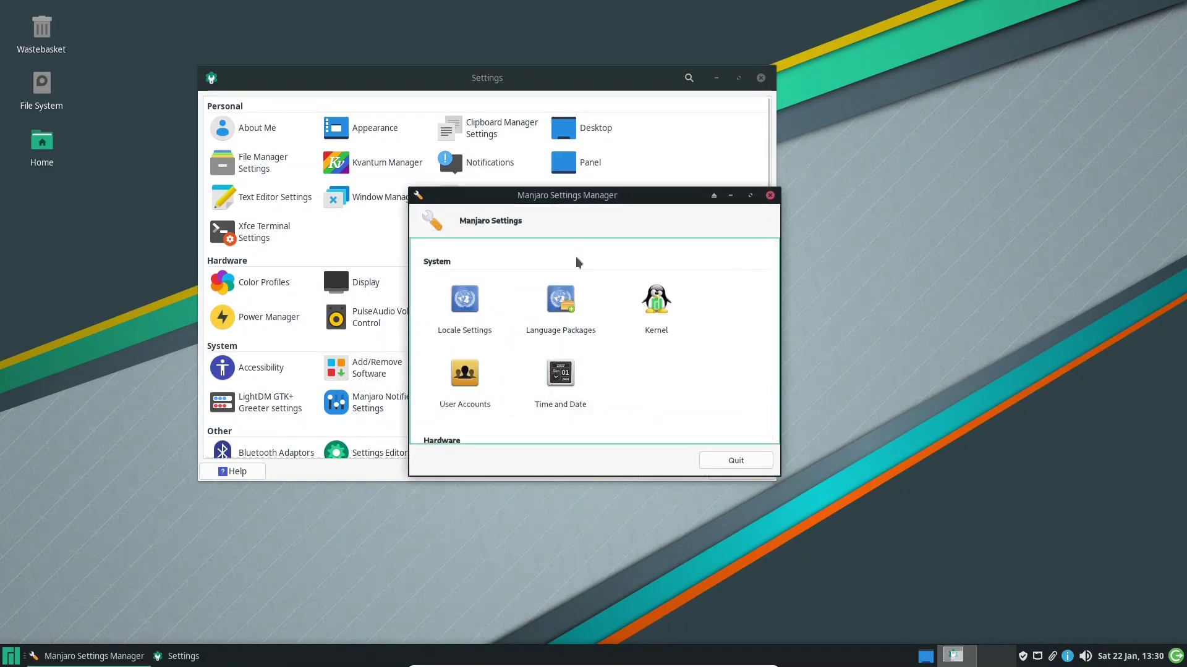
drag(627, 237, 371, 125)
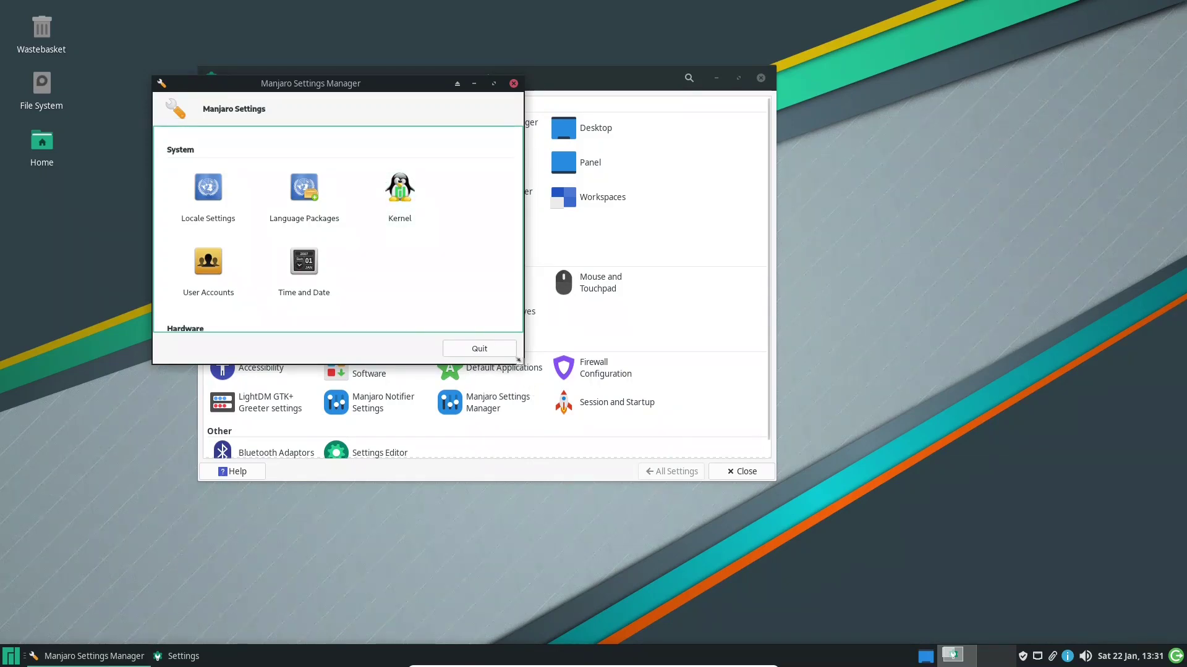
drag(521, 365, 923, 552)
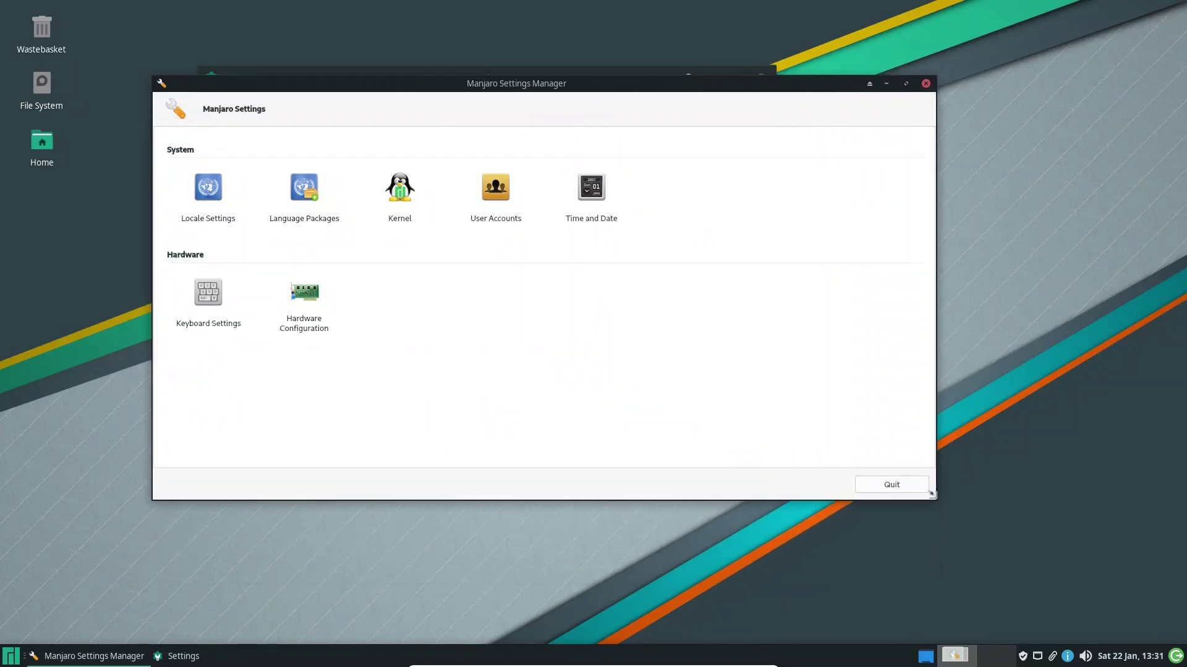
drag(933, 495, 936, 496)
click(316, 314)
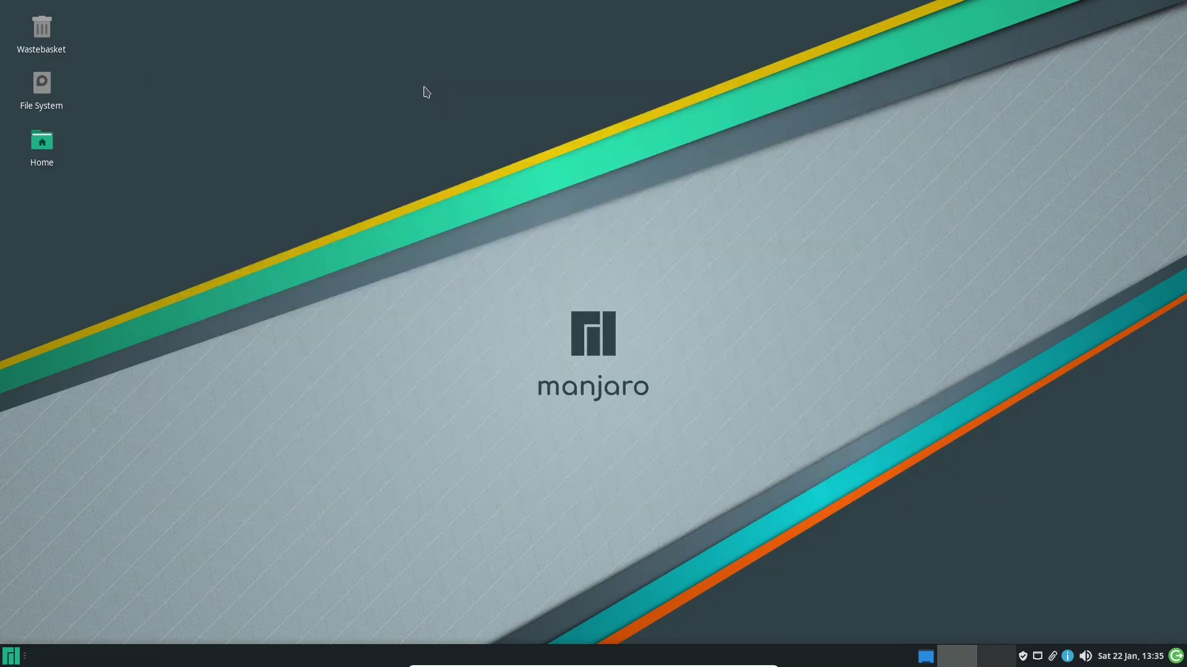
Bring up the desktop context menu after reviewing the video-virtualmachine driver
right_click(424, 89)
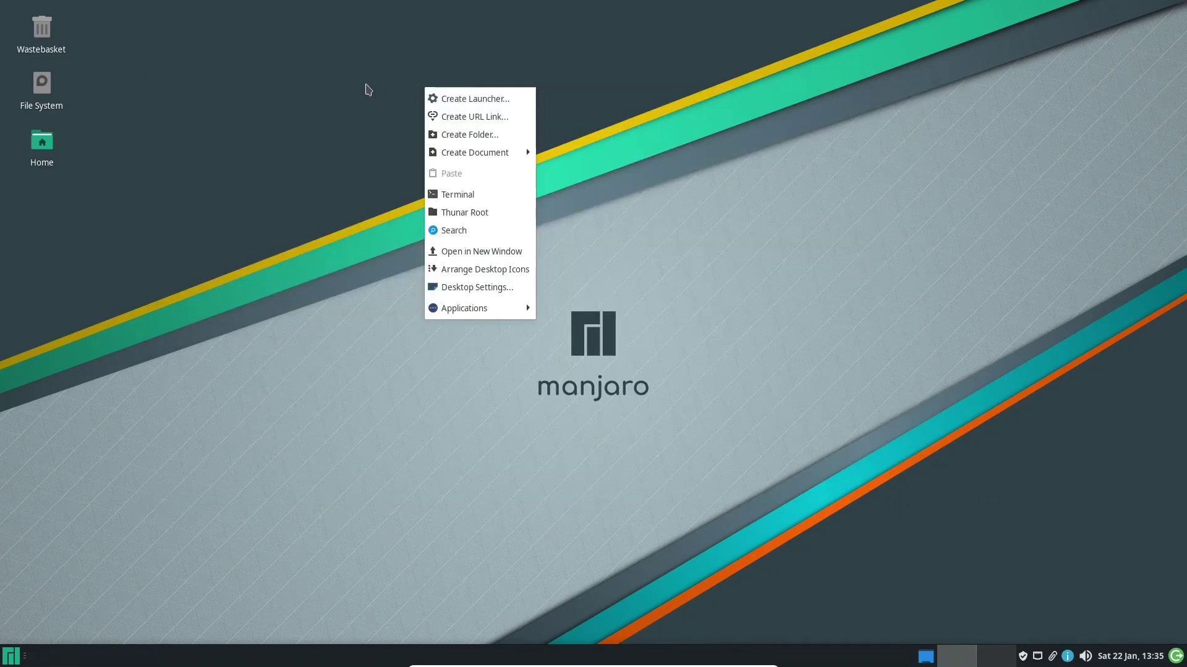
Open the desktop background settings and preview the Manjaro dog and crab wallpapers
click(492, 288)
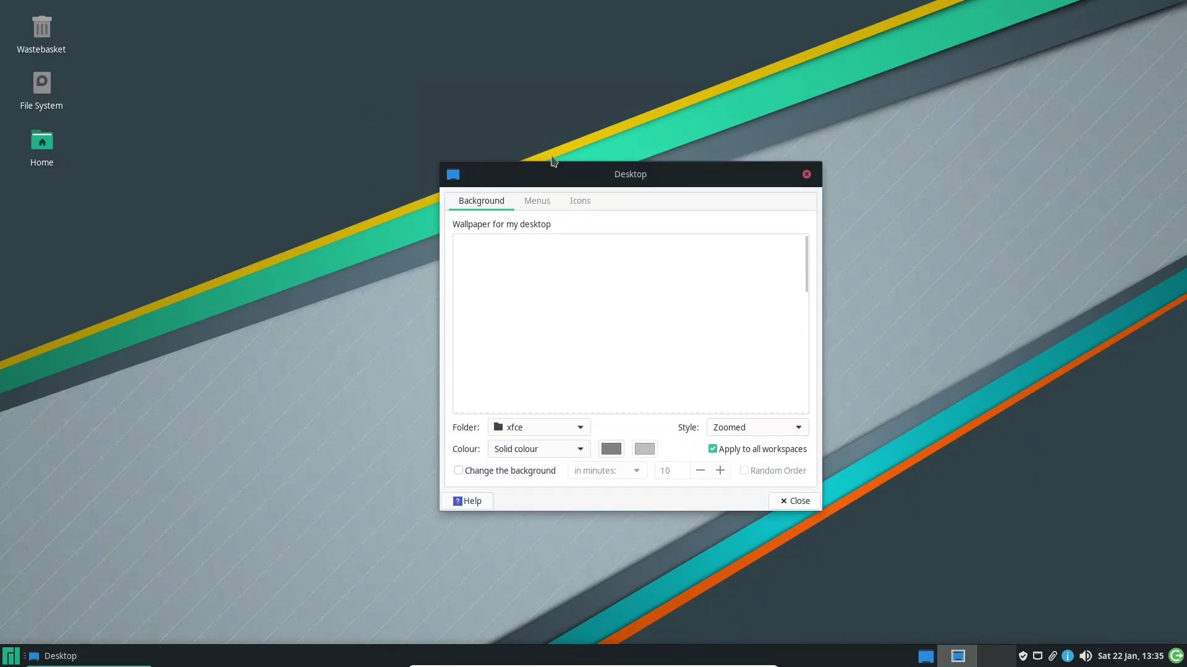
drag(577, 175, 395, 119)
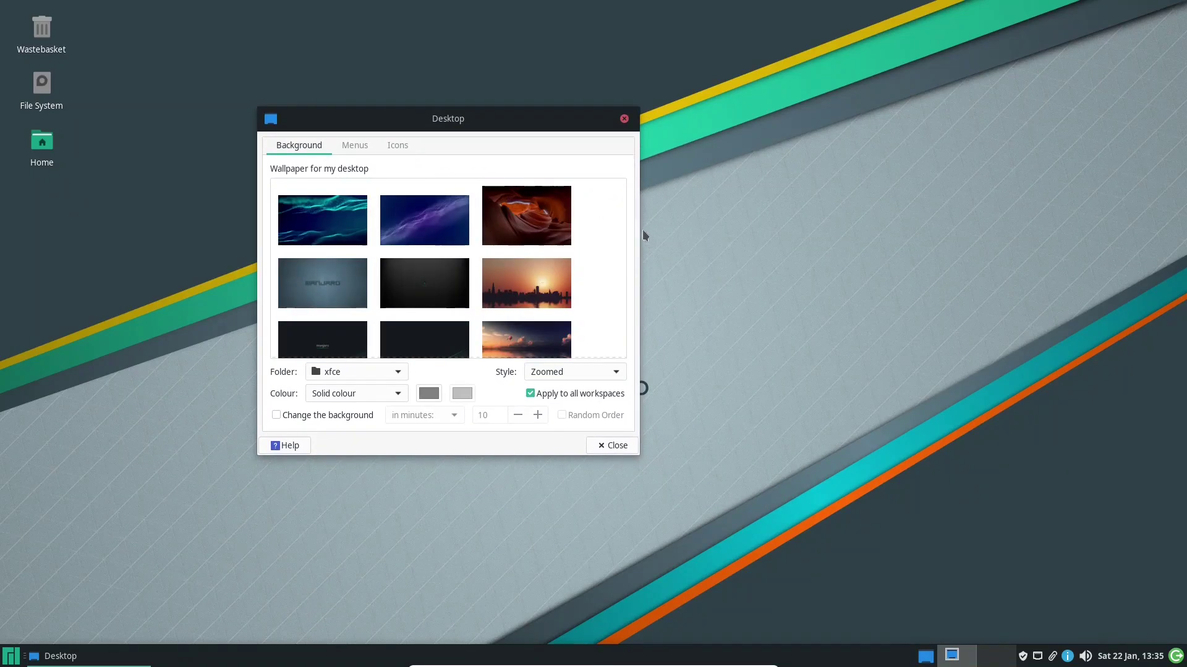
drag(621, 196, 622, 244)
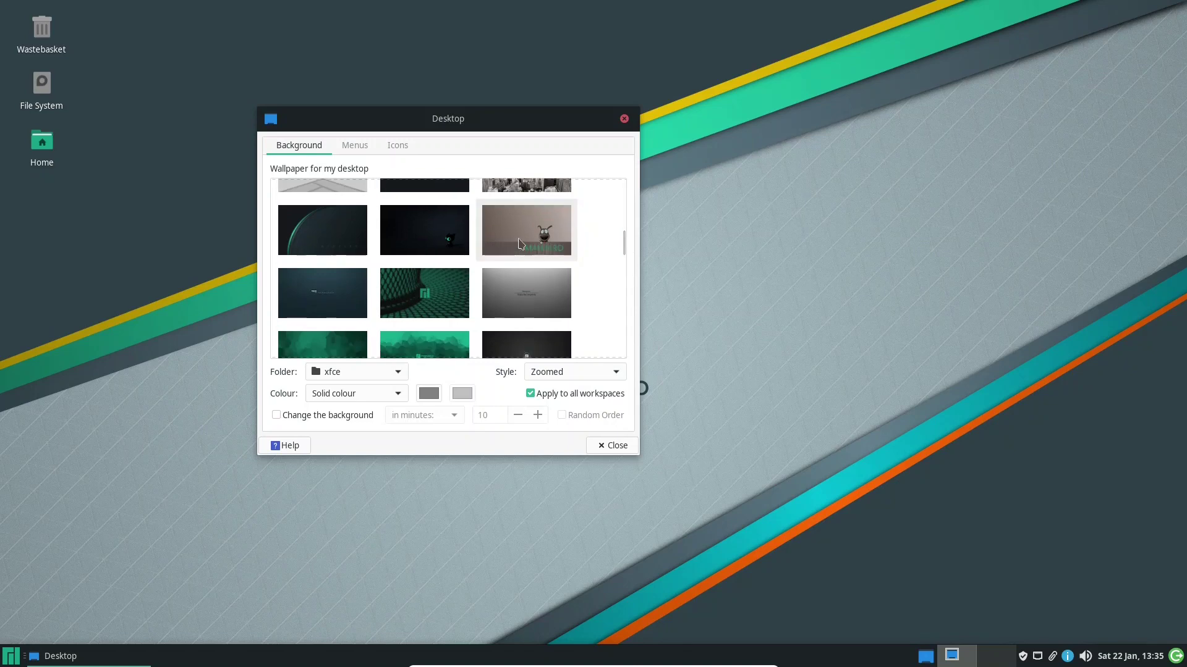
click(520, 243)
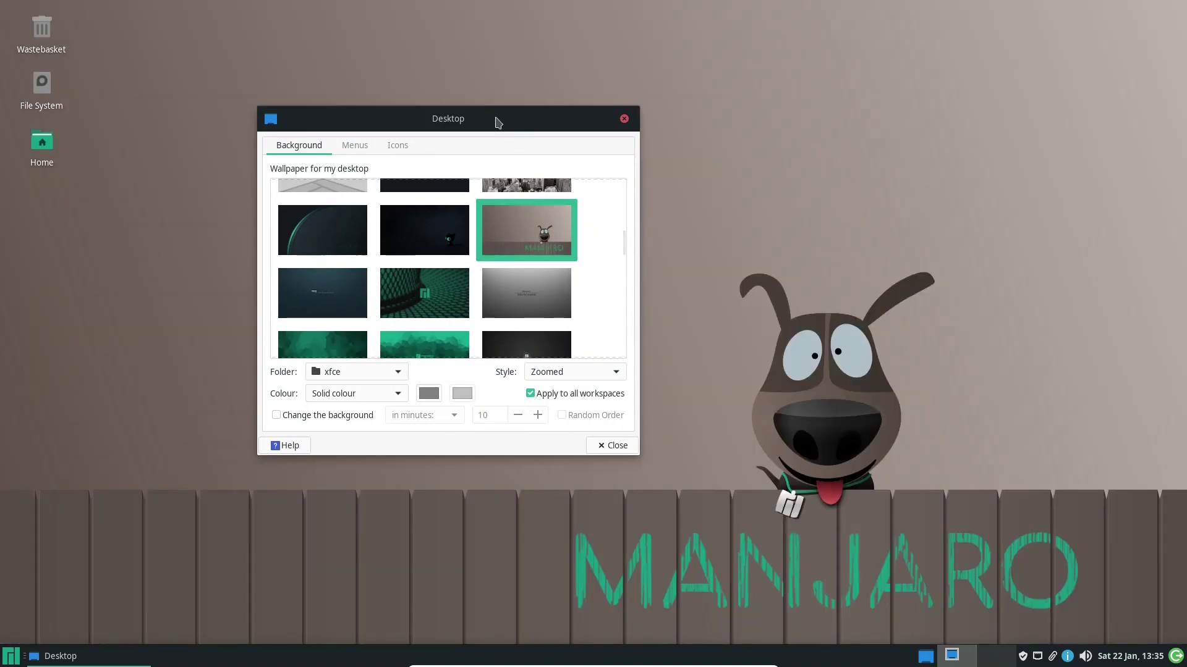
drag(495, 117, 473, 70)
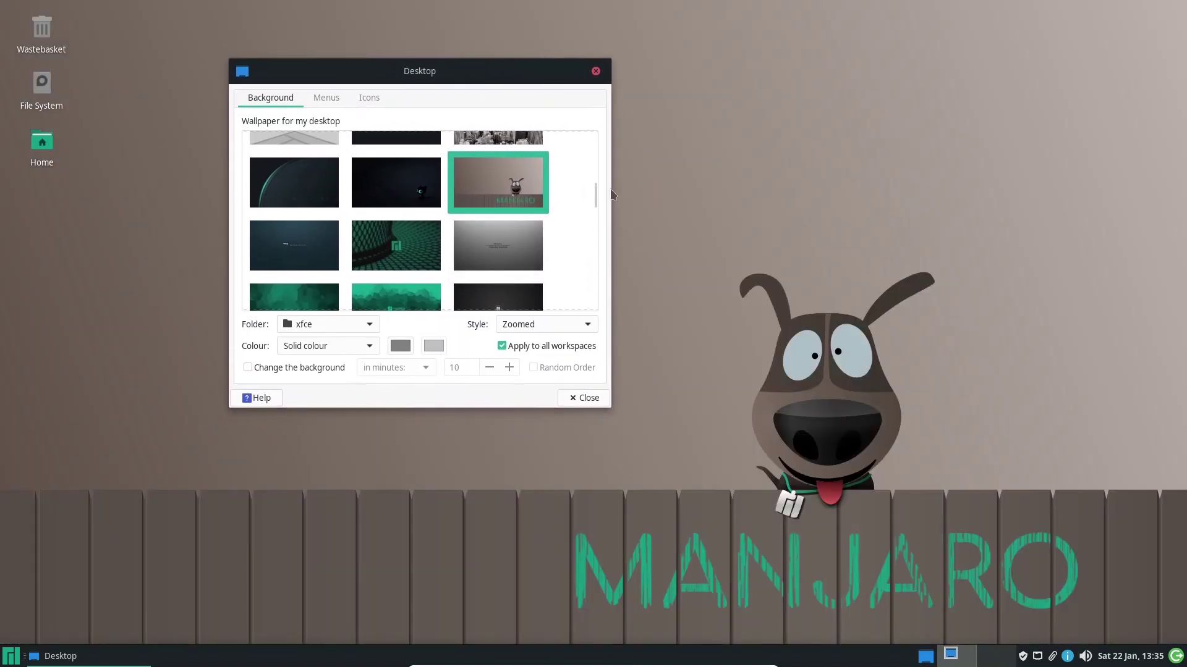
drag(594, 191, 595, 246)
click(421, 167)
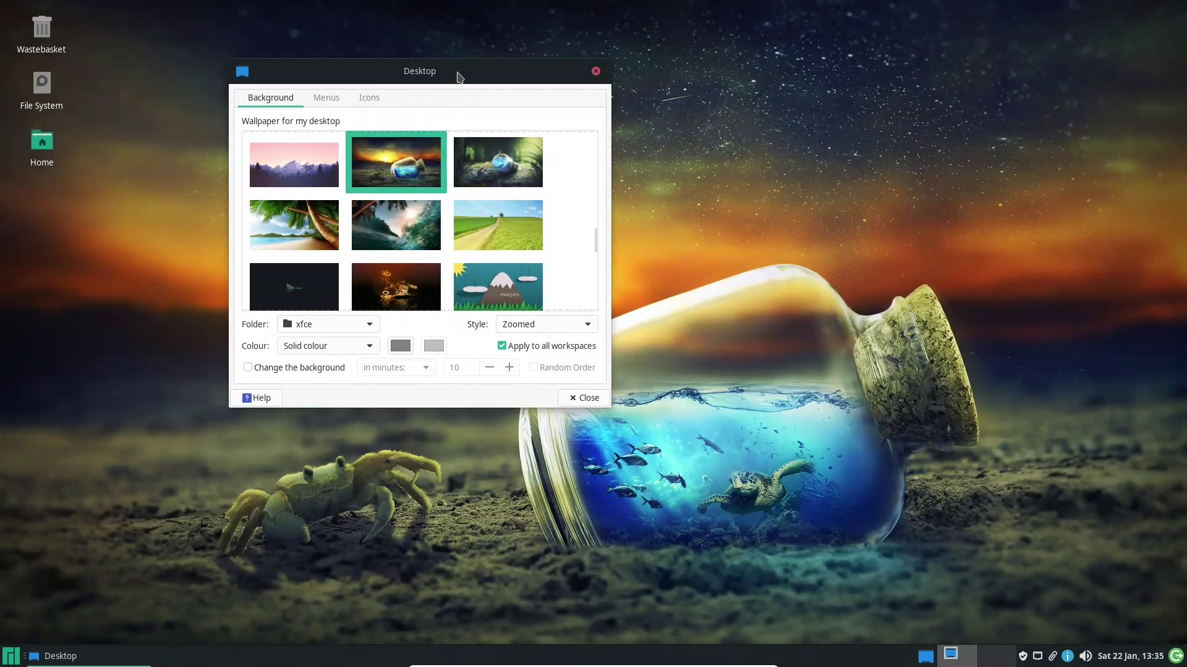
Set the orange sunset lone-tree photo as wallpaper and close the Desktop settings
drag(458, 73, 558, 61)
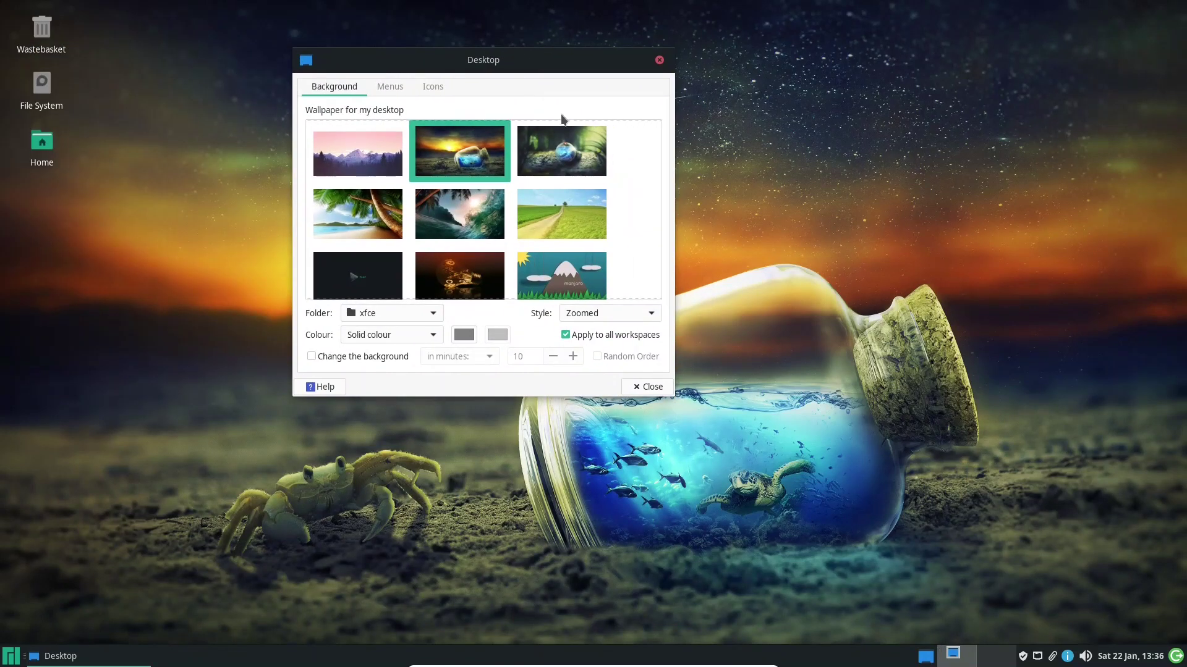
scroll(658, 221, down, 2)
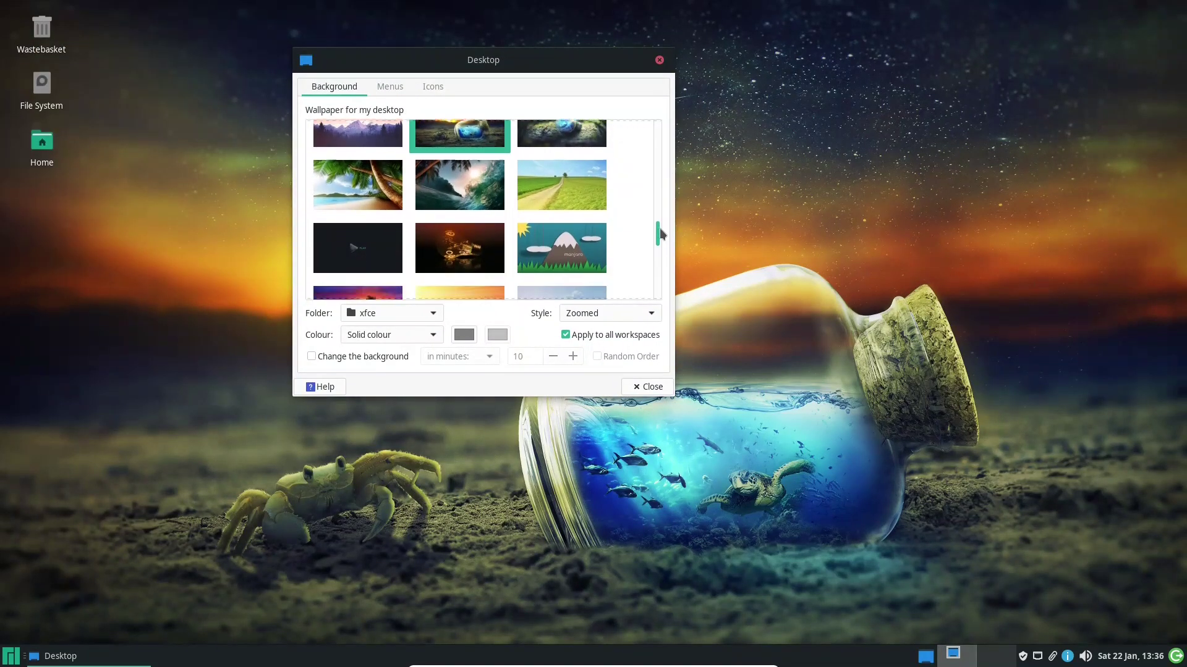
click(563, 209)
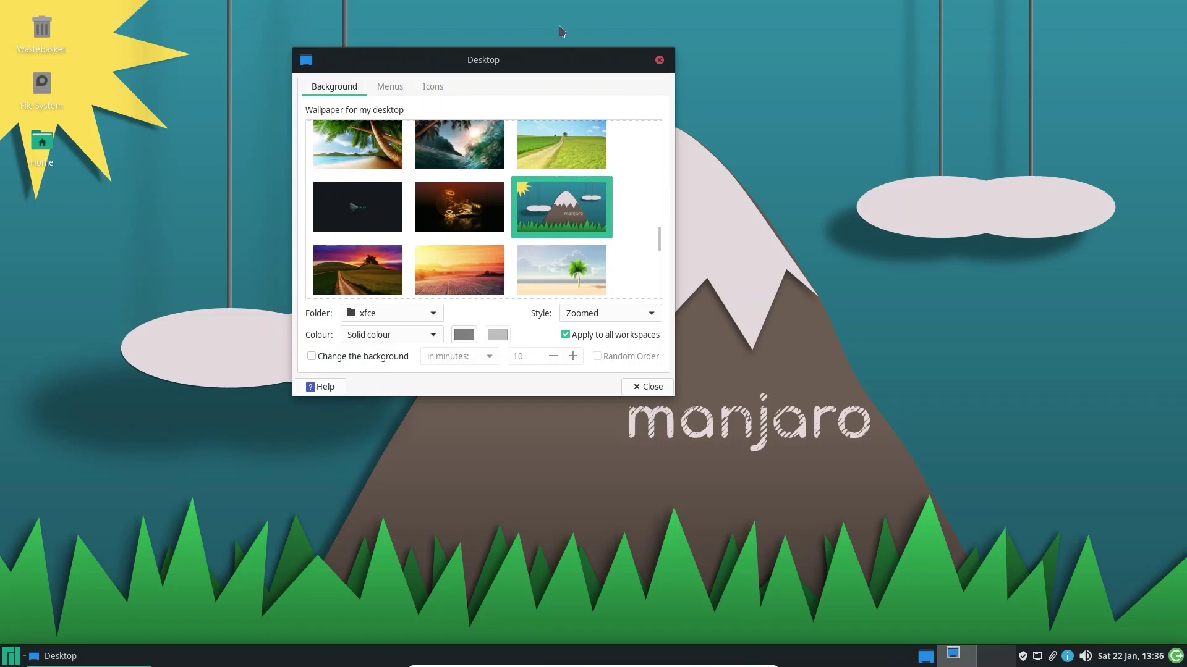
mouse_move(548, 65)
mouse_down()
mouse_move(247, 25)
mouse_move(554, 51)
mouse_up()
mouse_move(662, 227)
mouse_down()
mouse_move(670, 275)
mouse_move(665, 248)
mouse_up()
click(364, 227)
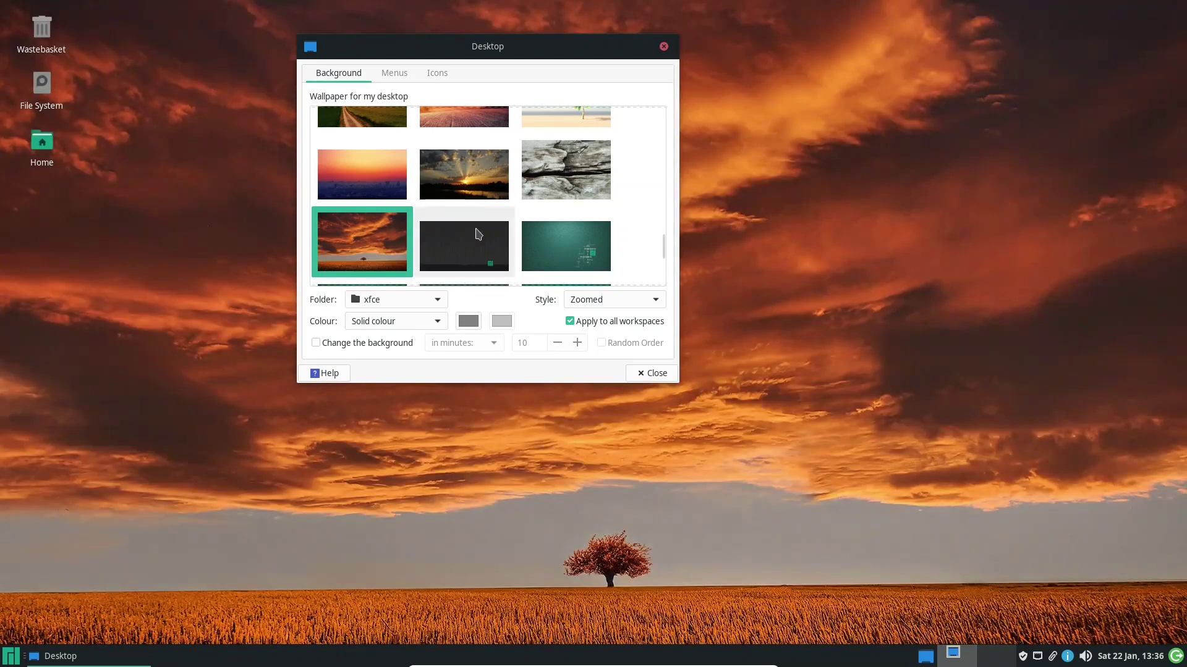
click(663, 46)
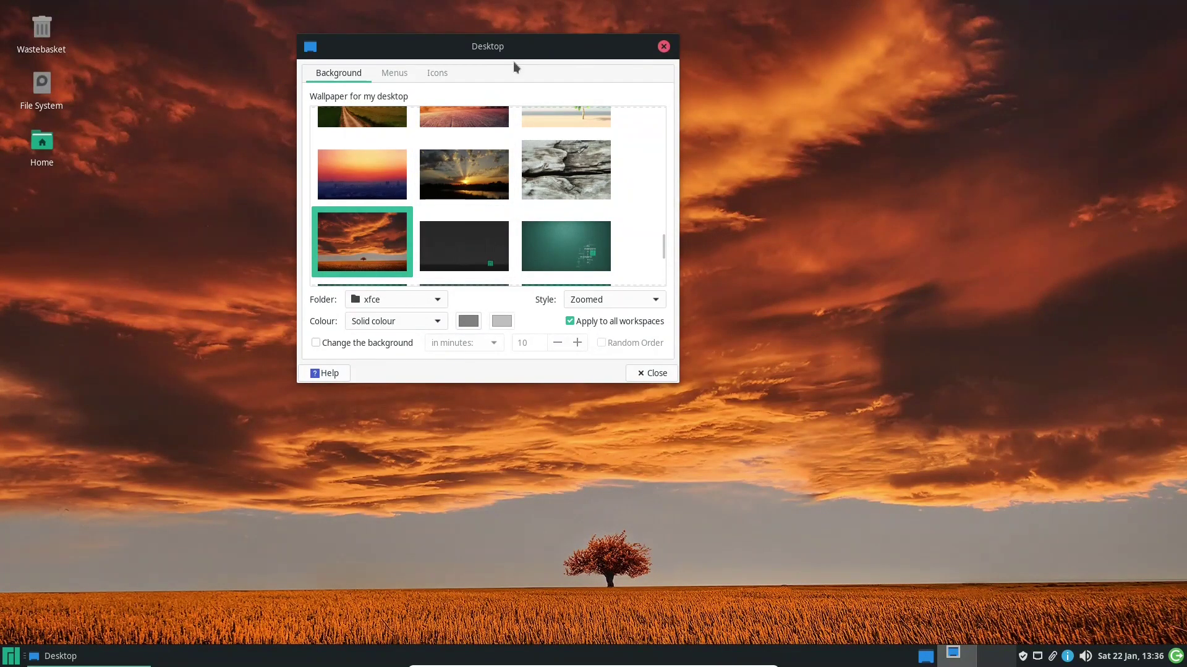
right_click(439, 134)
click(271, 299)
Open Appearance settings and the Home folder in a file manager side by side
click(11, 658)
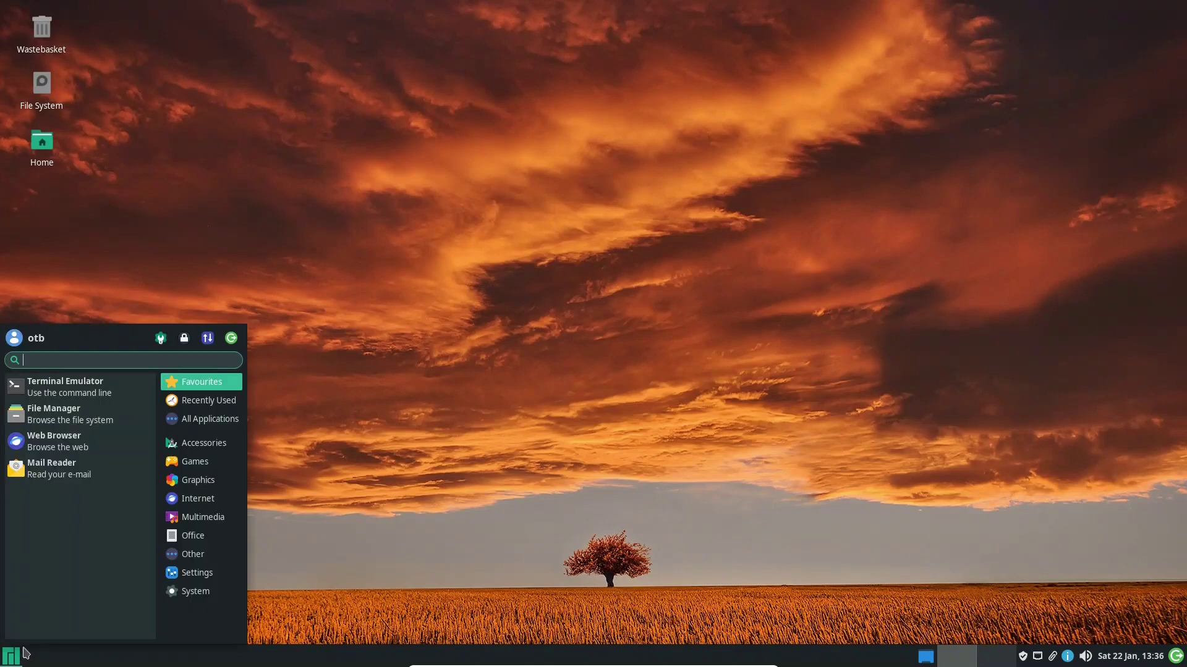
click(161, 339)
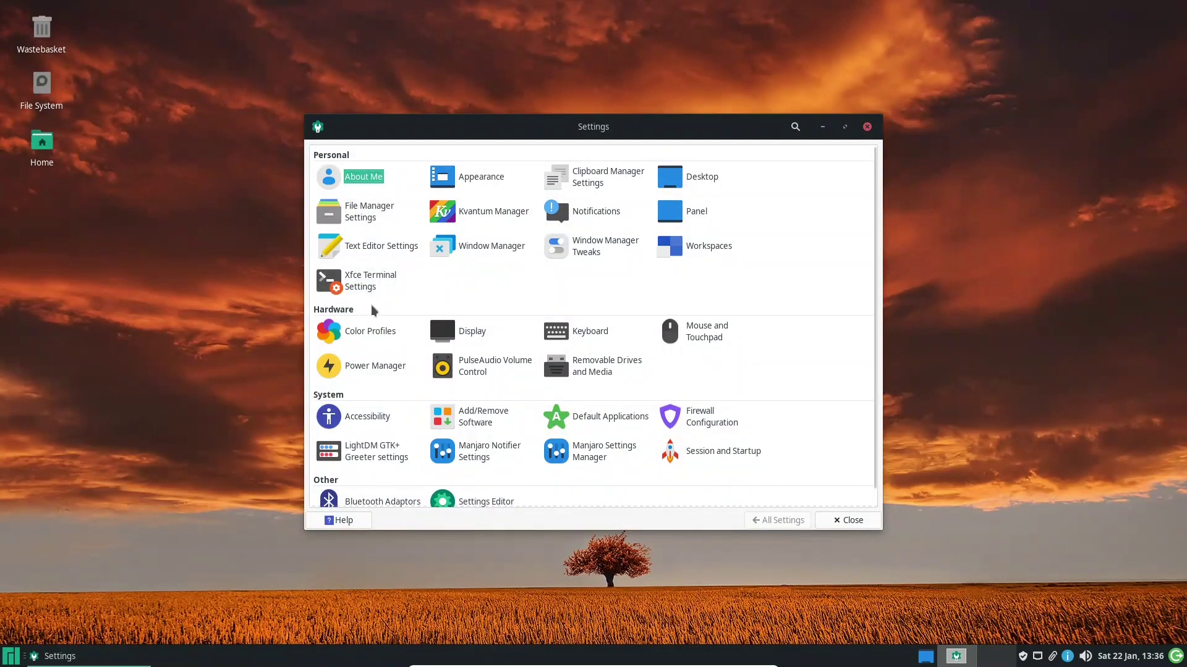
click(473, 178)
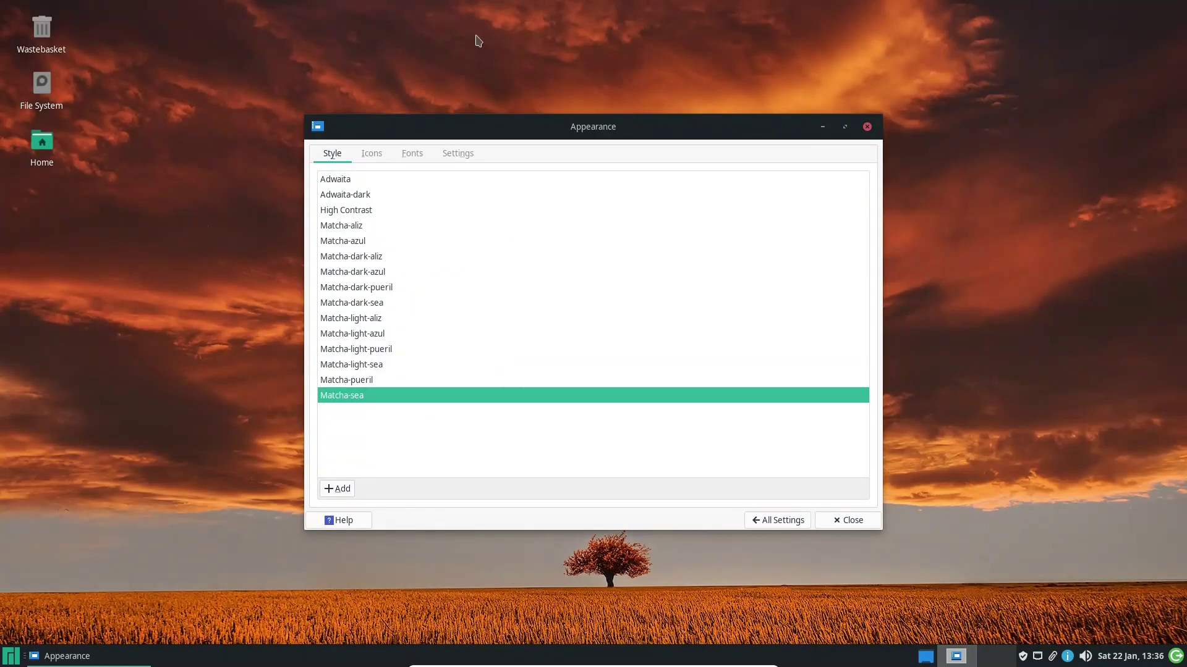
drag(474, 128, 689, 103)
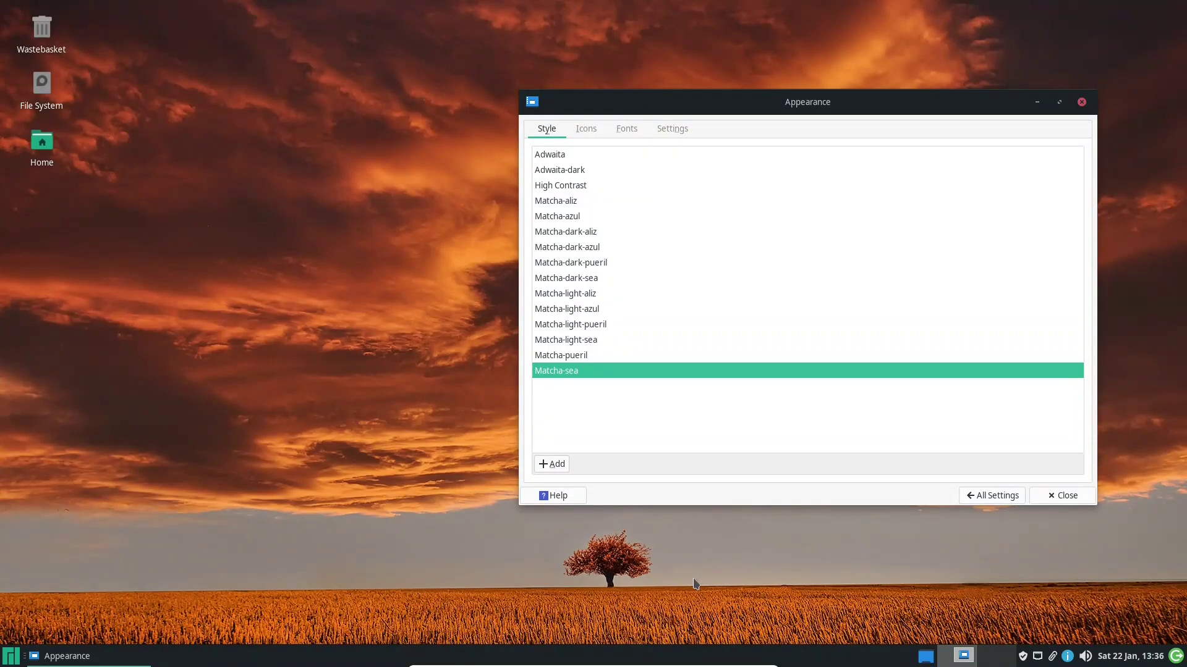
click(52, 146)
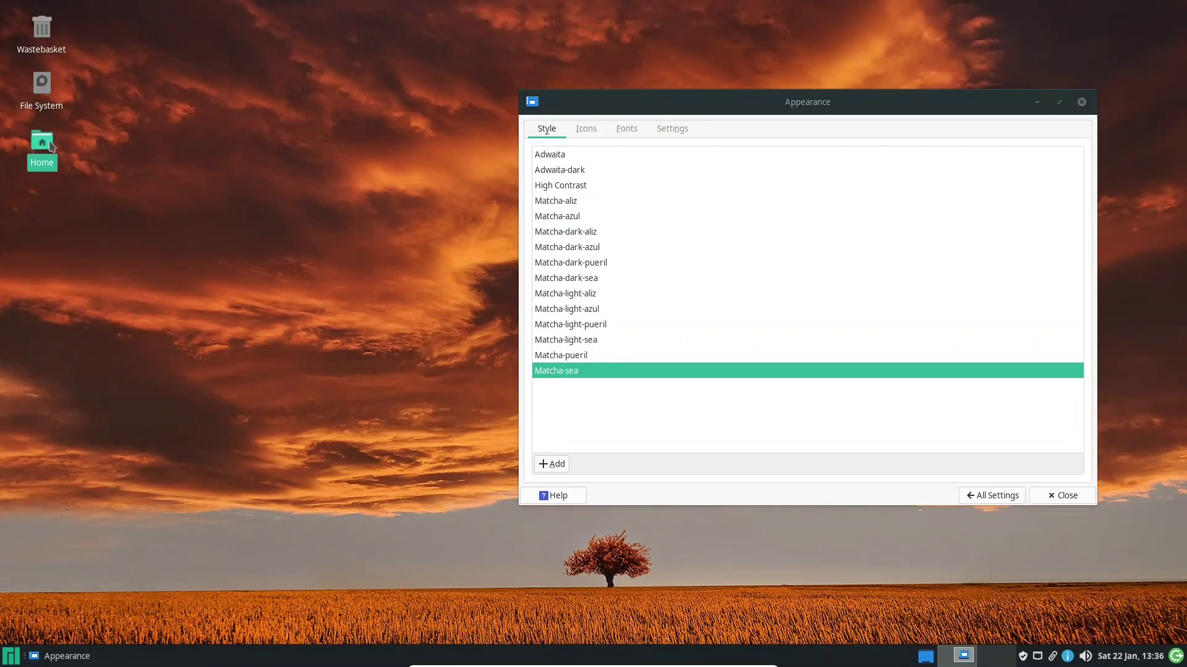
double_click(52, 146)
drag(604, 174, 220, 134)
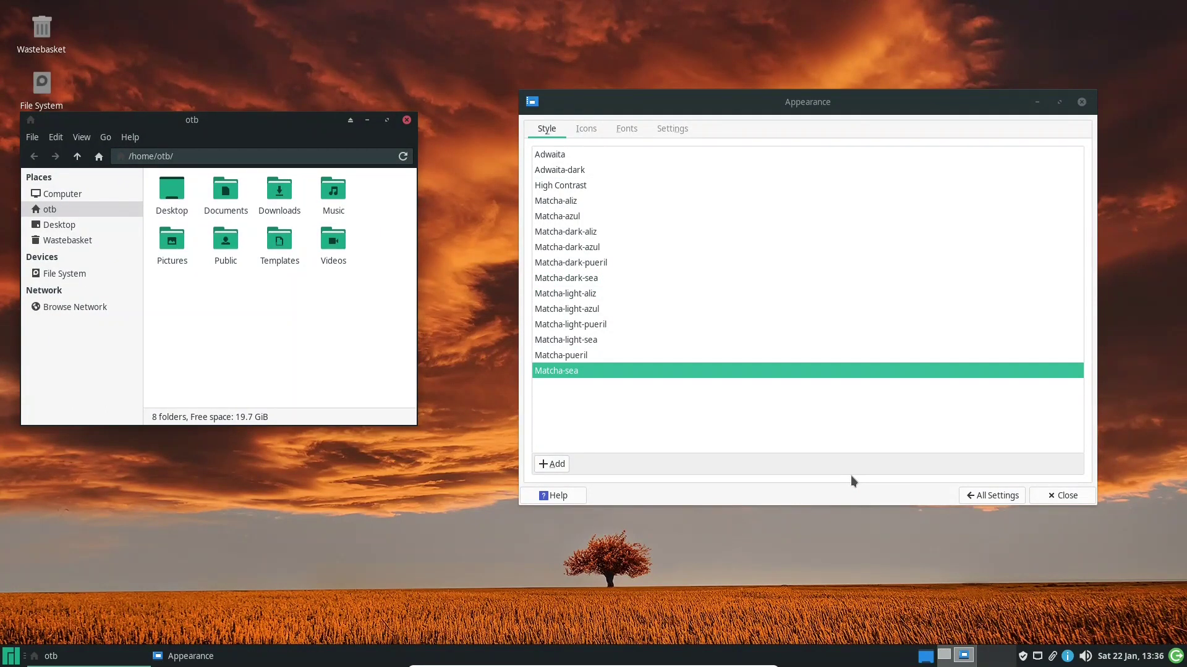
Try the Matcha-dark-sea, -pueril and -aliz styles, settling on Matcha-dark-azul
click(595, 278)
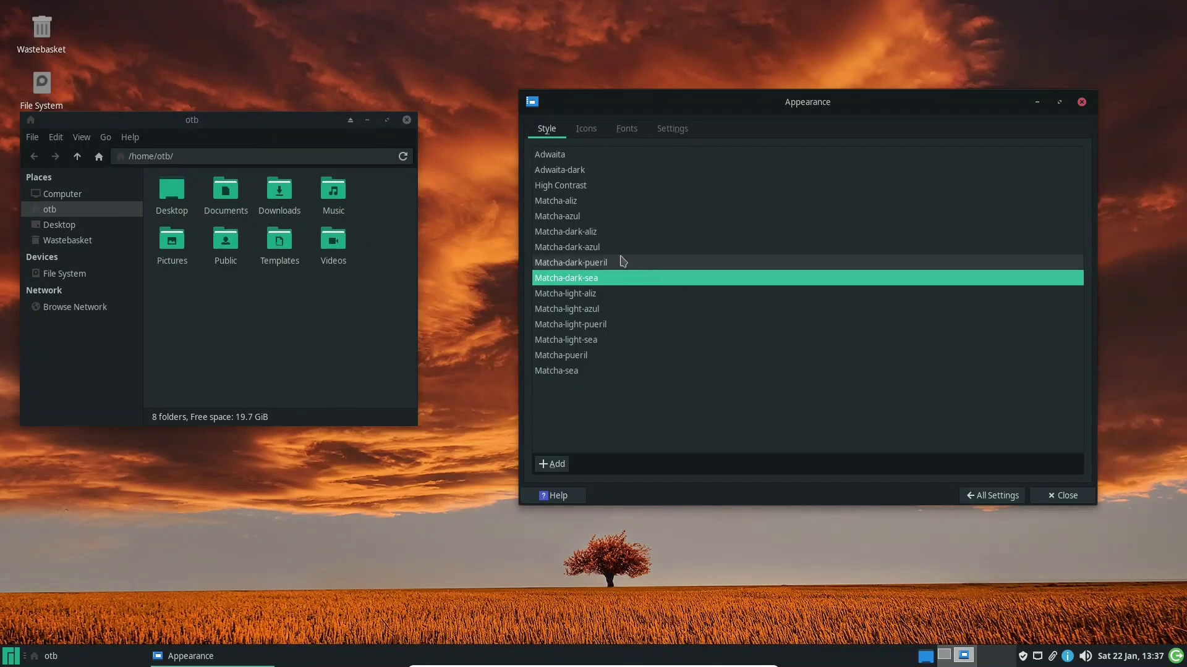
click(585, 268)
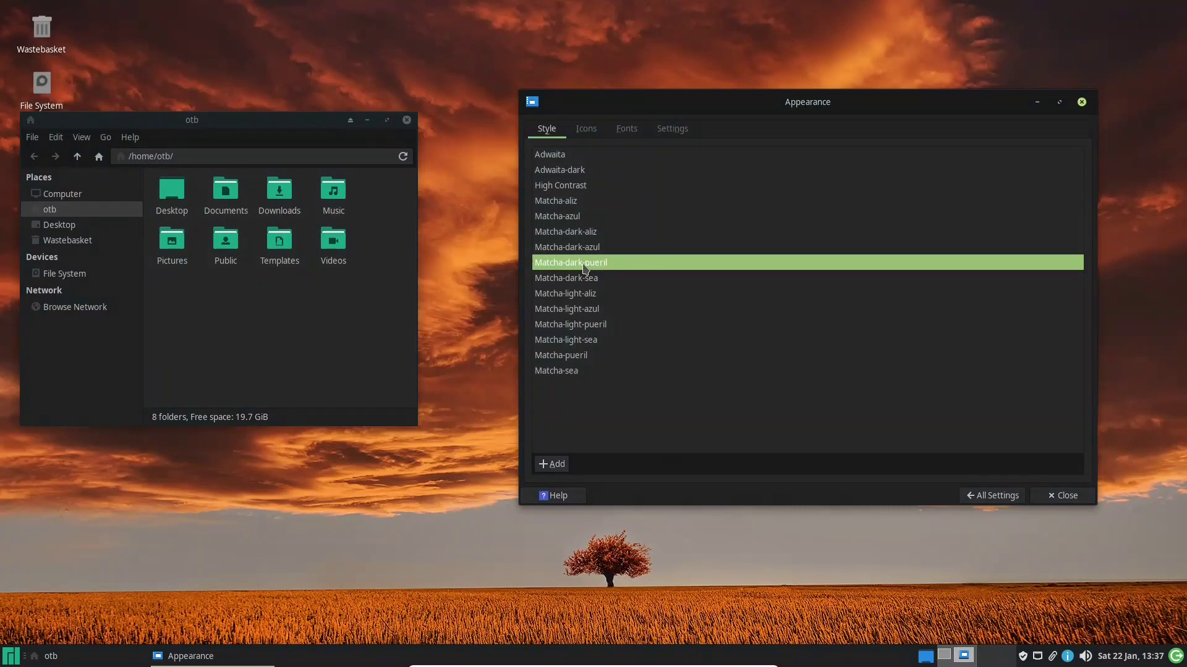
click(575, 247)
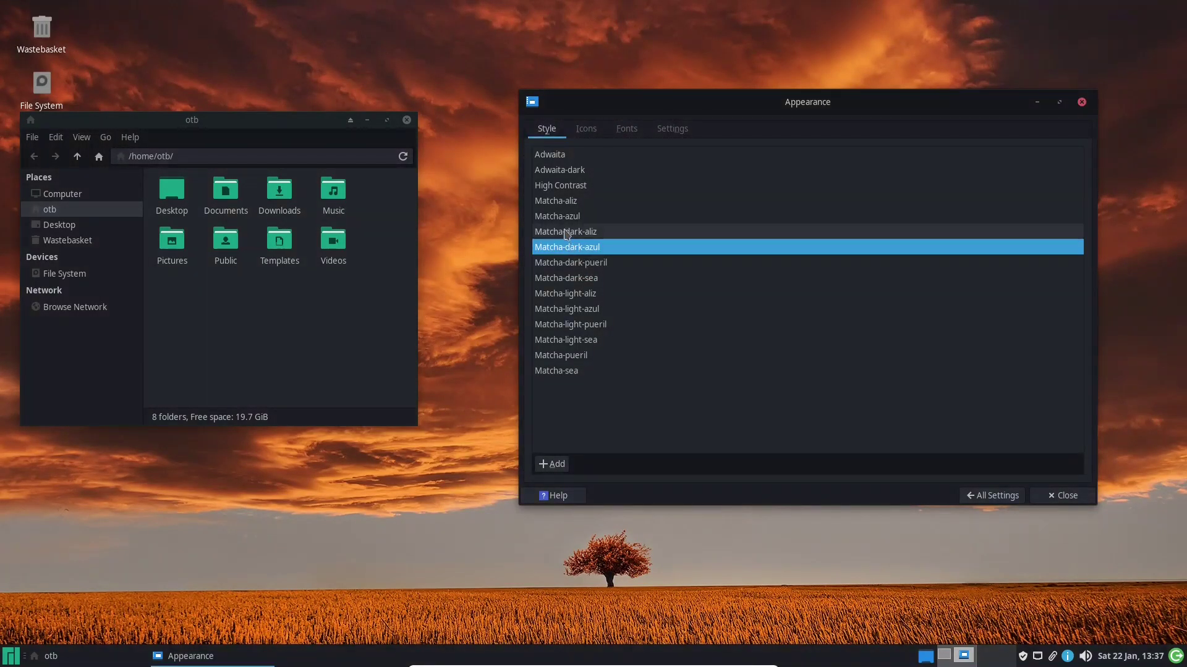
click(566, 232)
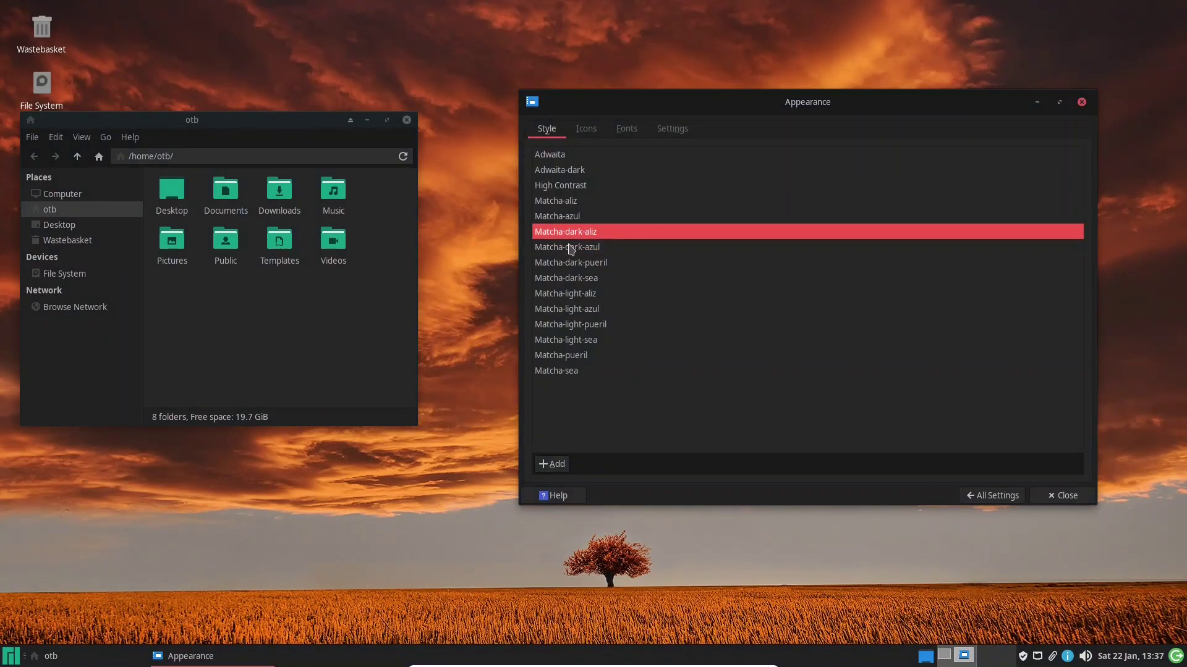
click(570, 248)
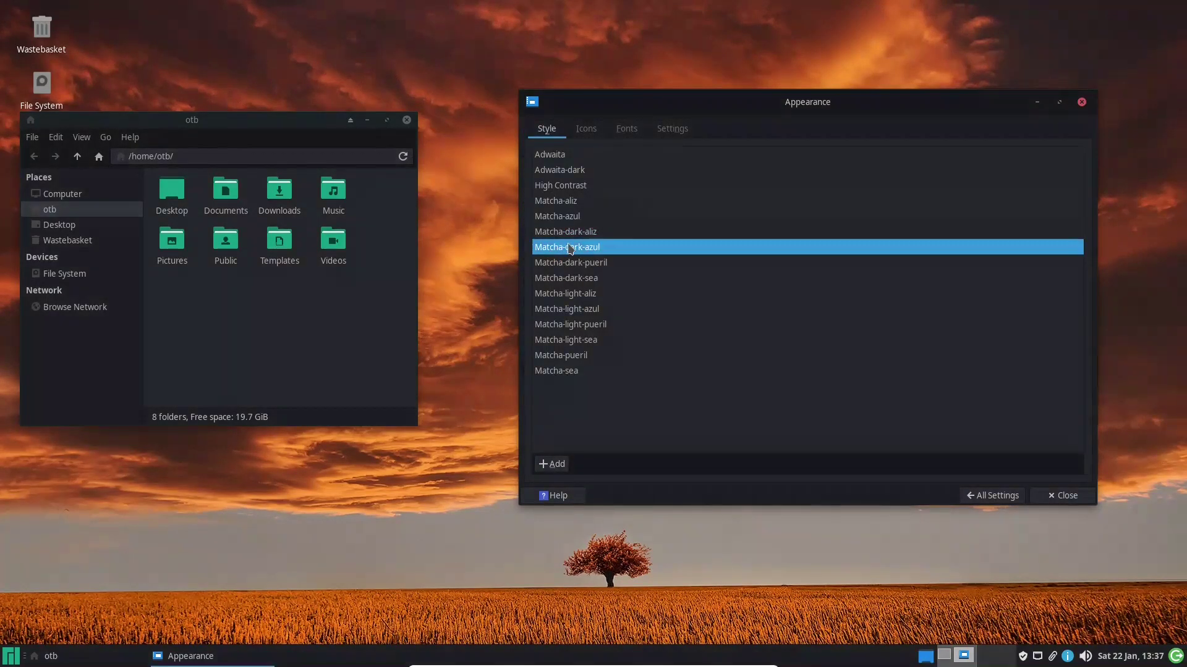
click(591, 135)
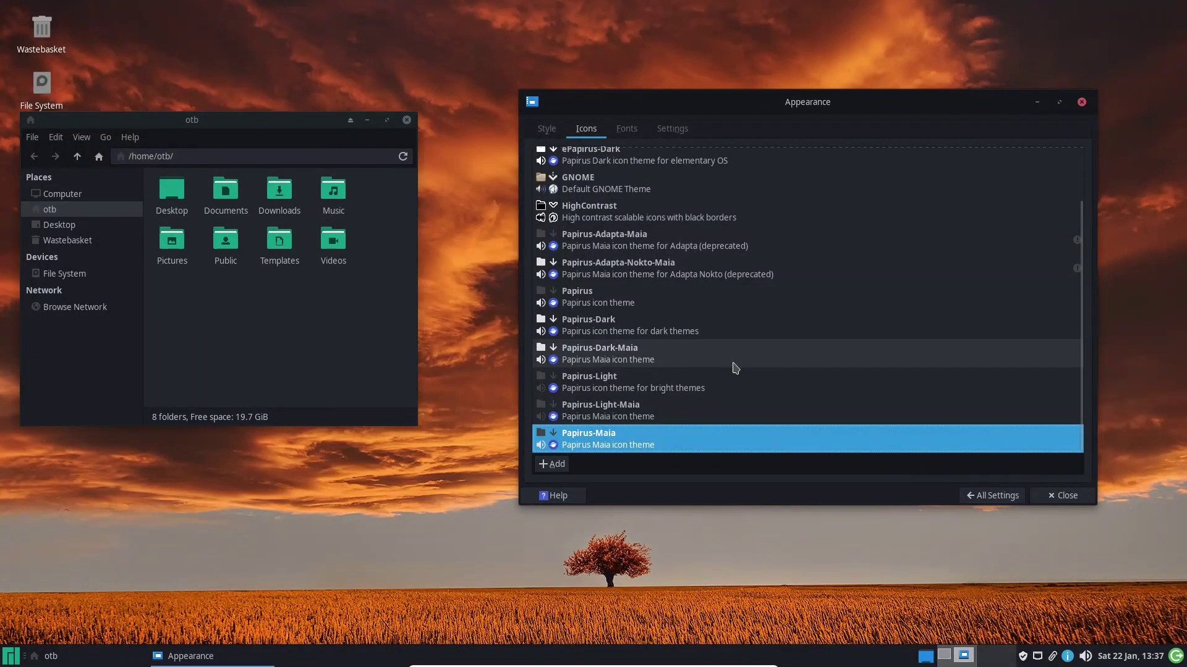
Preview Papirus-Dark-Maia, Papirus-Dark and others, apply plain Papirus icons, then return to All Settings
click(647, 357)
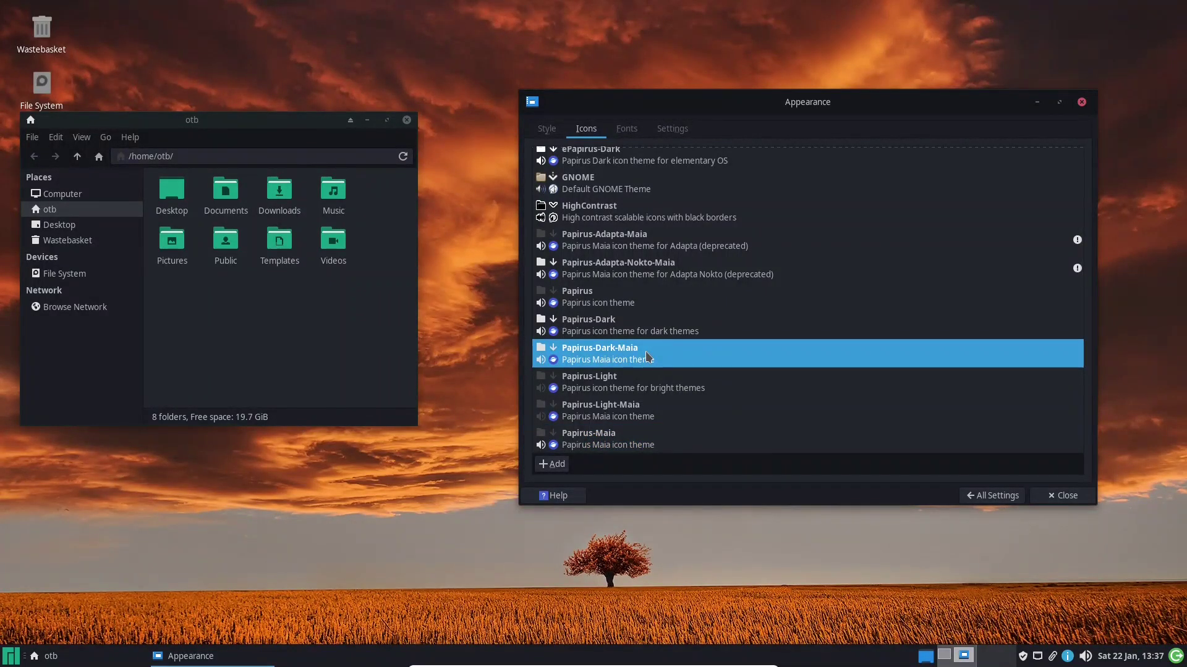
click(619, 329)
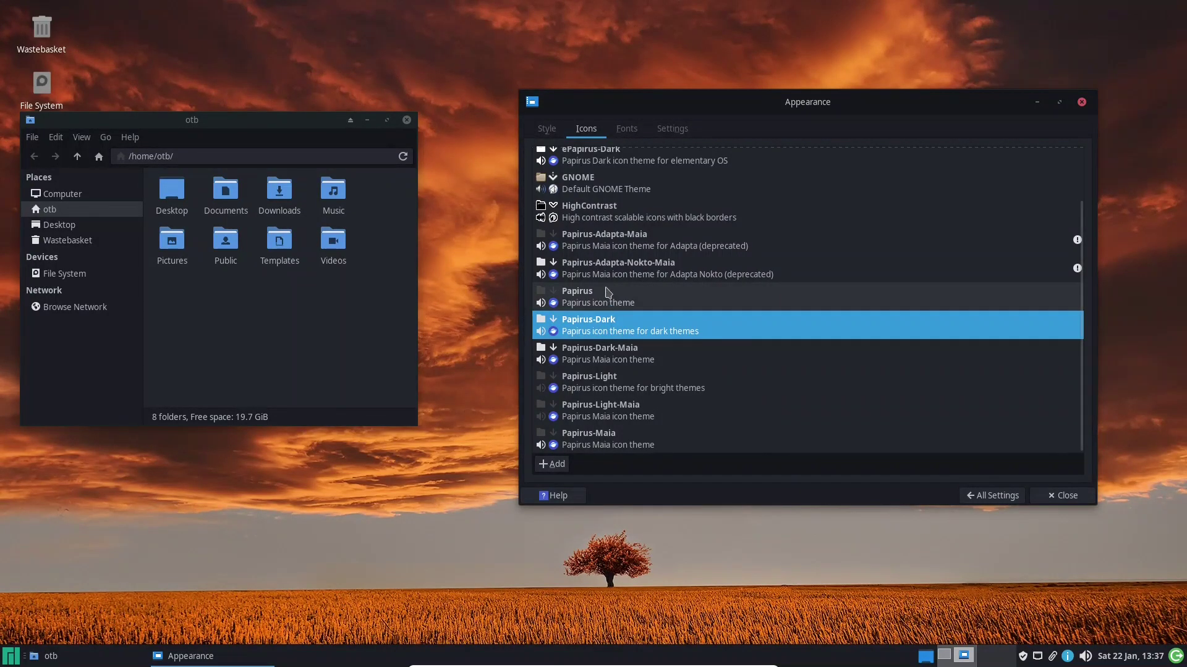
click(609, 240)
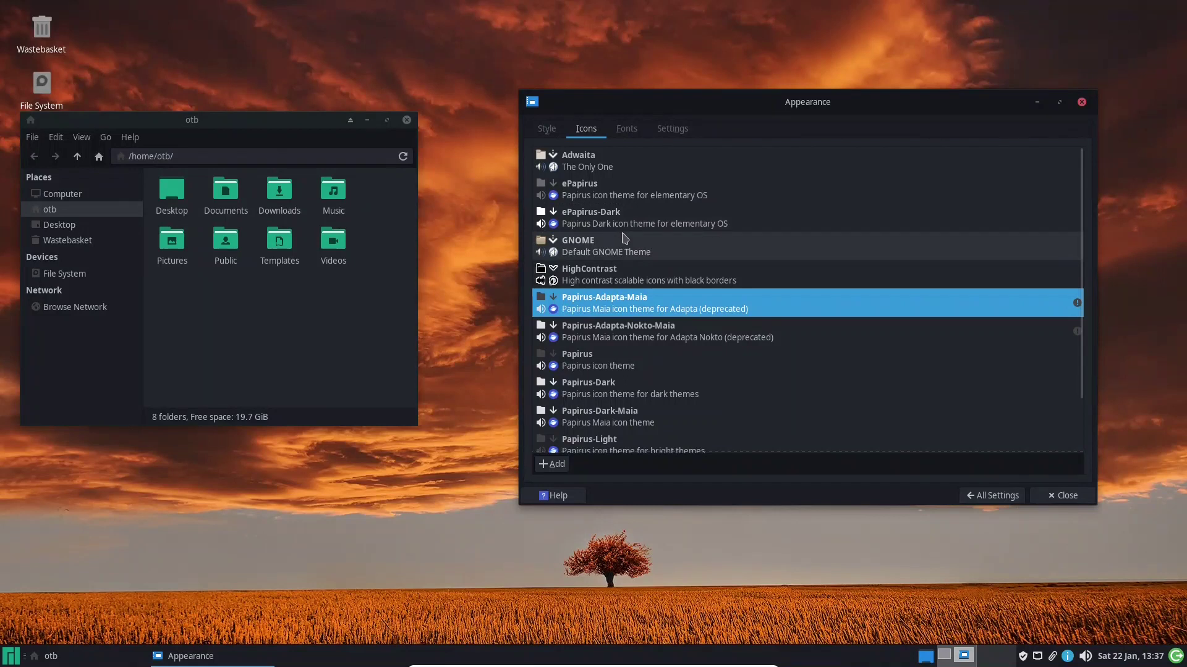
click(610, 223)
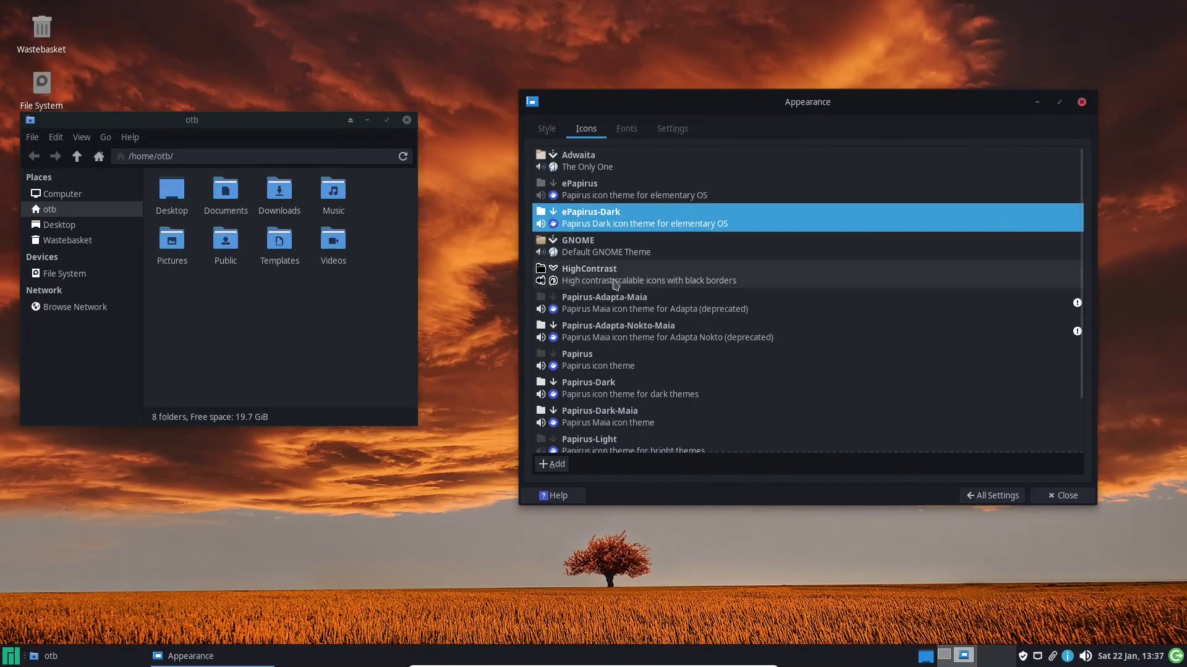
click(608, 297)
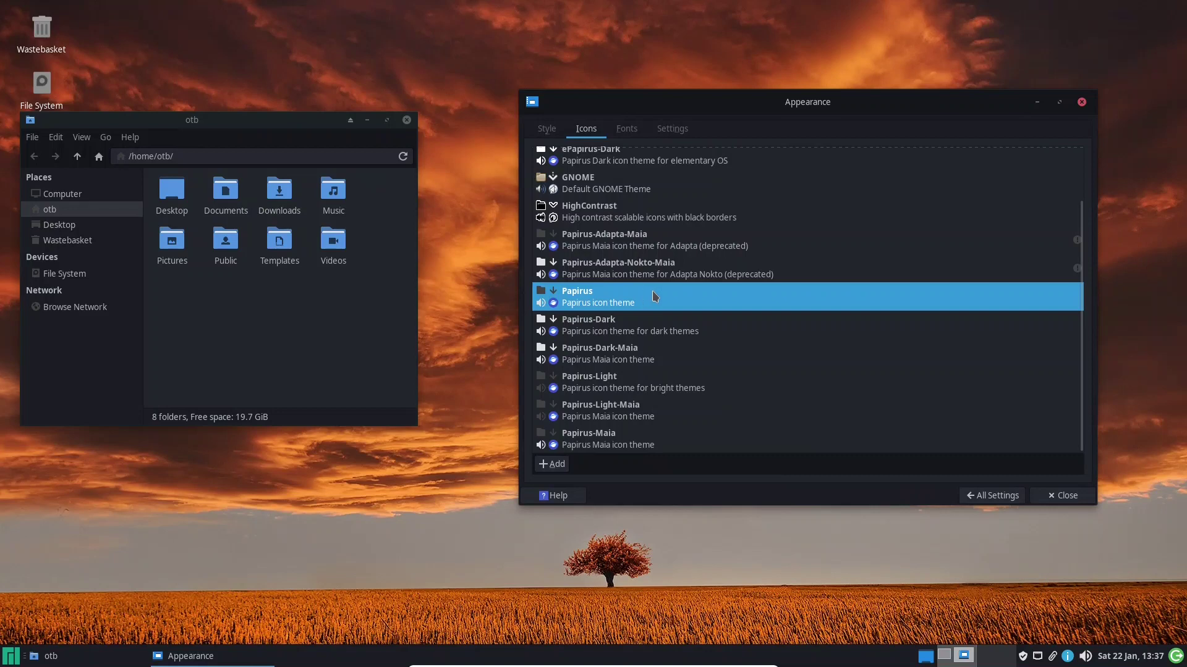
click(979, 498)
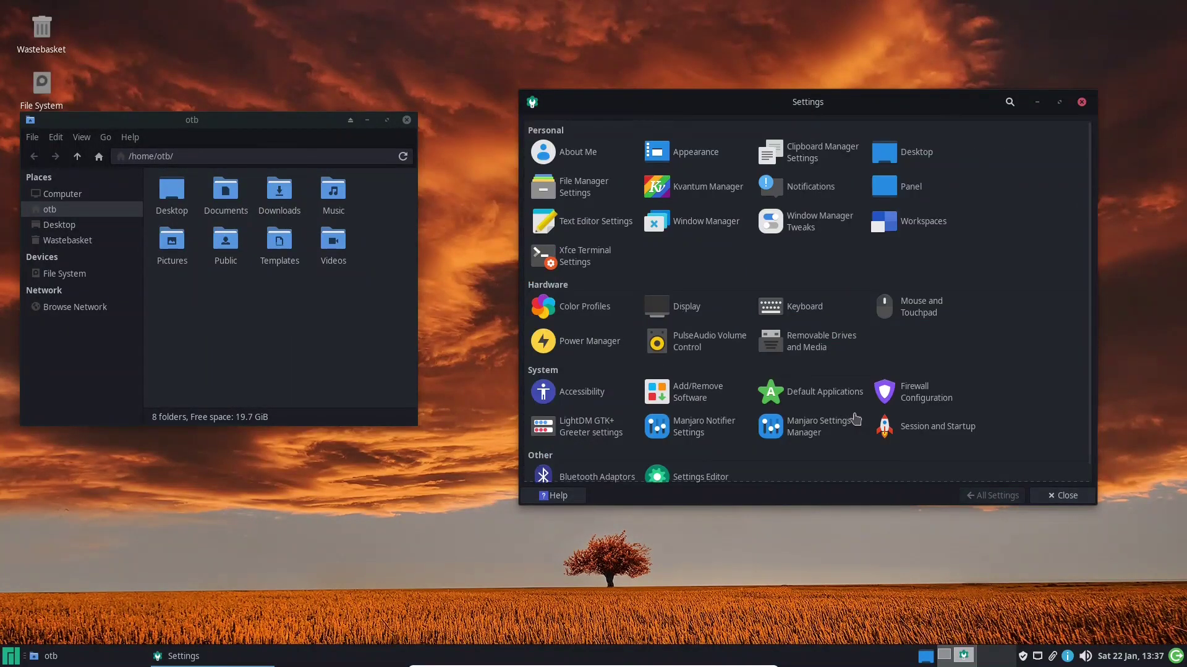
Close the Settings window and the home-folder file manager, then deselect the Home icon
click(1080, 102)
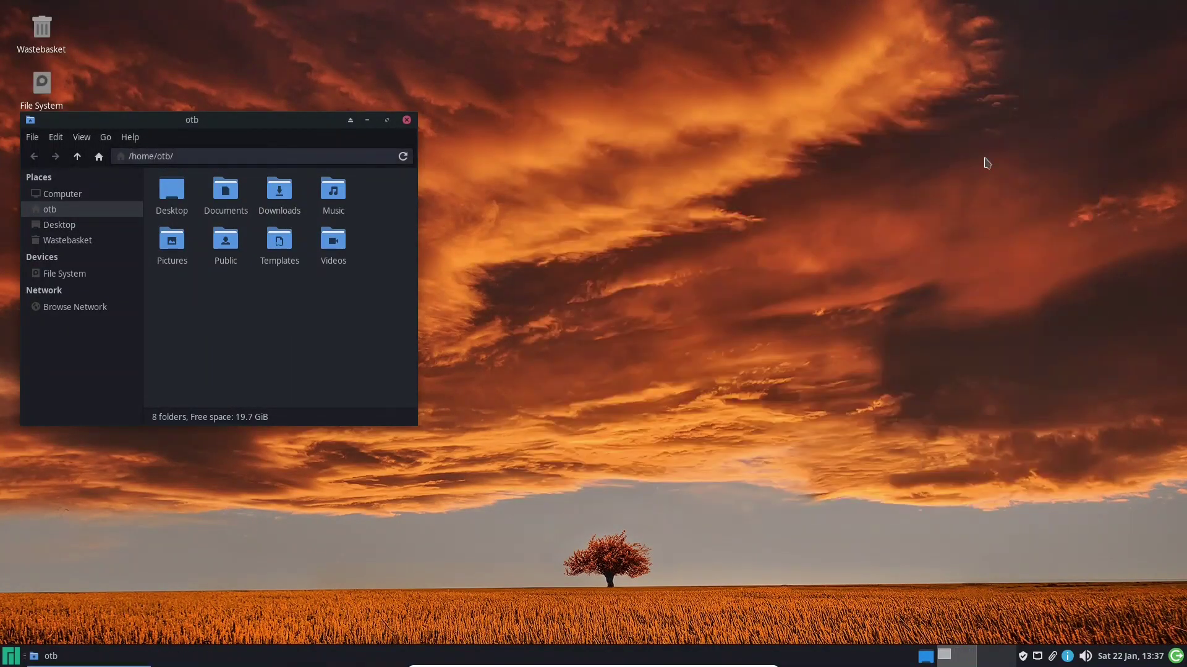
drag(260, 119, 845, 84)
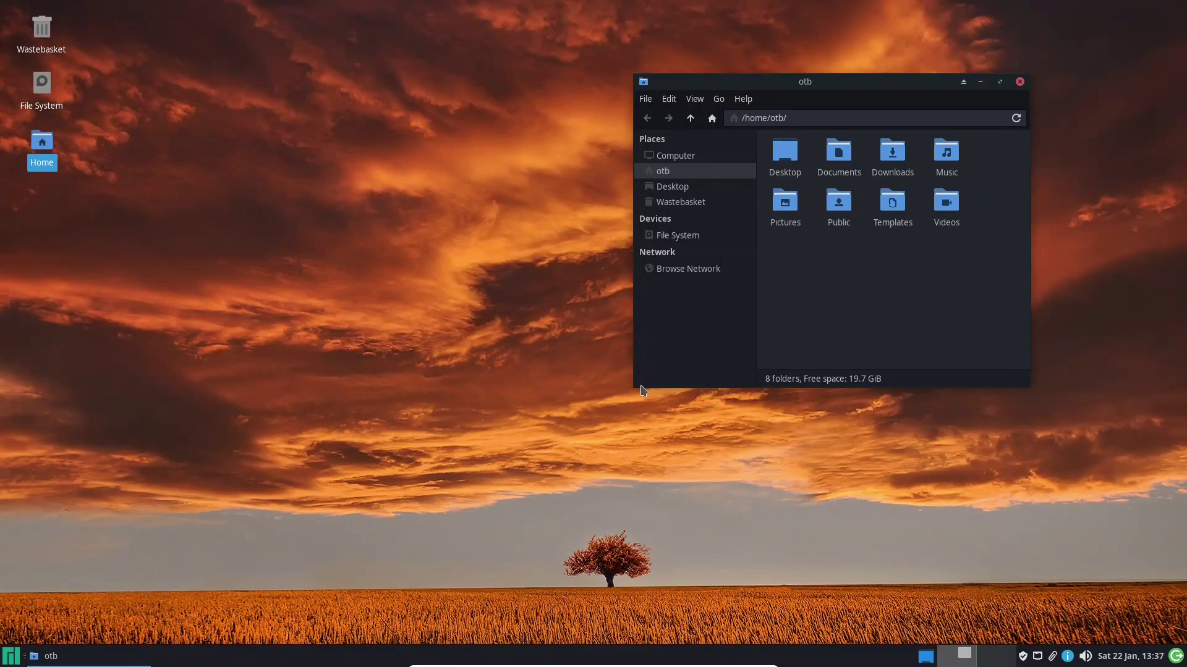
drag(640, 383, 563, 468)
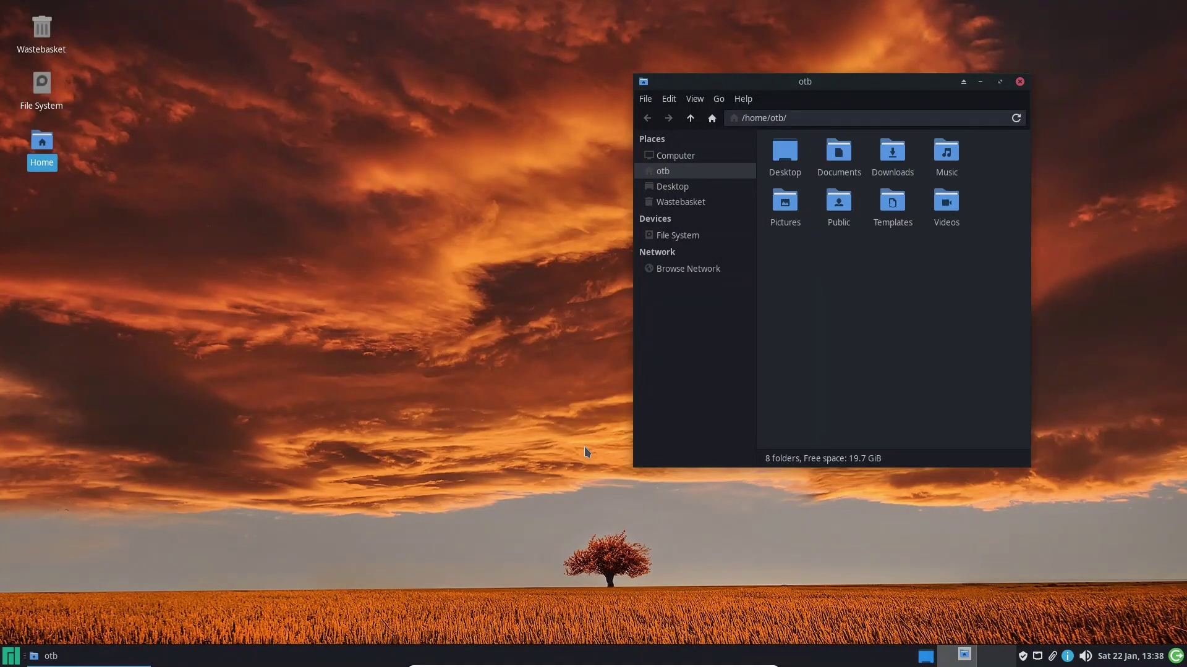
click(1020, 81)
click(417, 248)
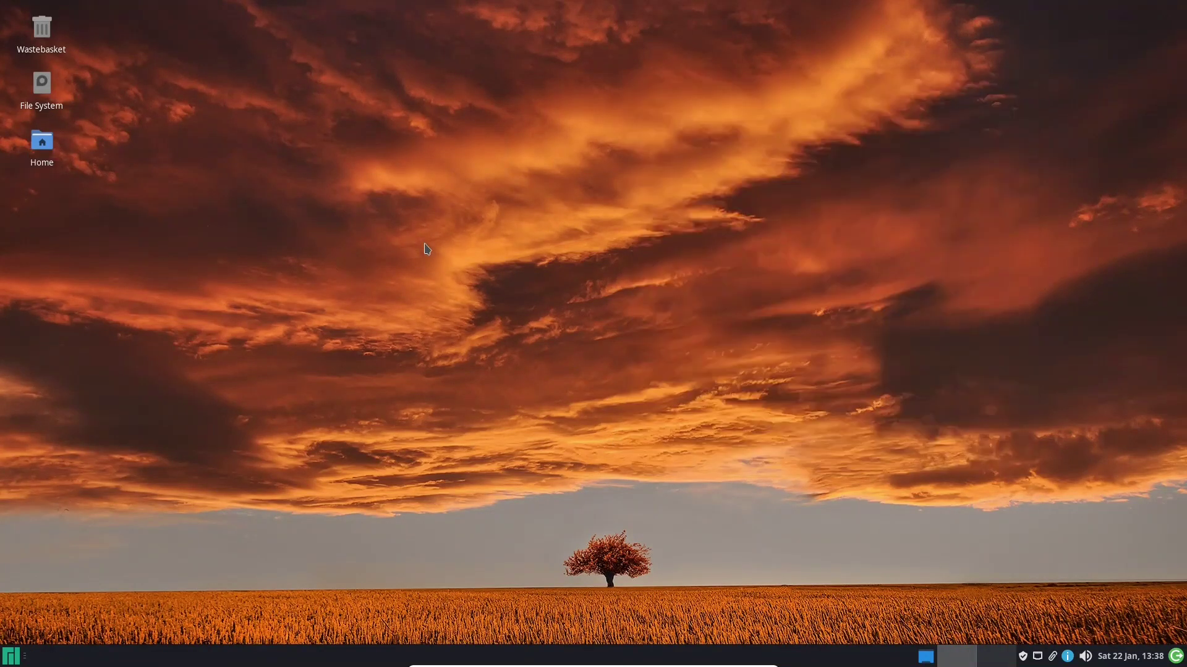